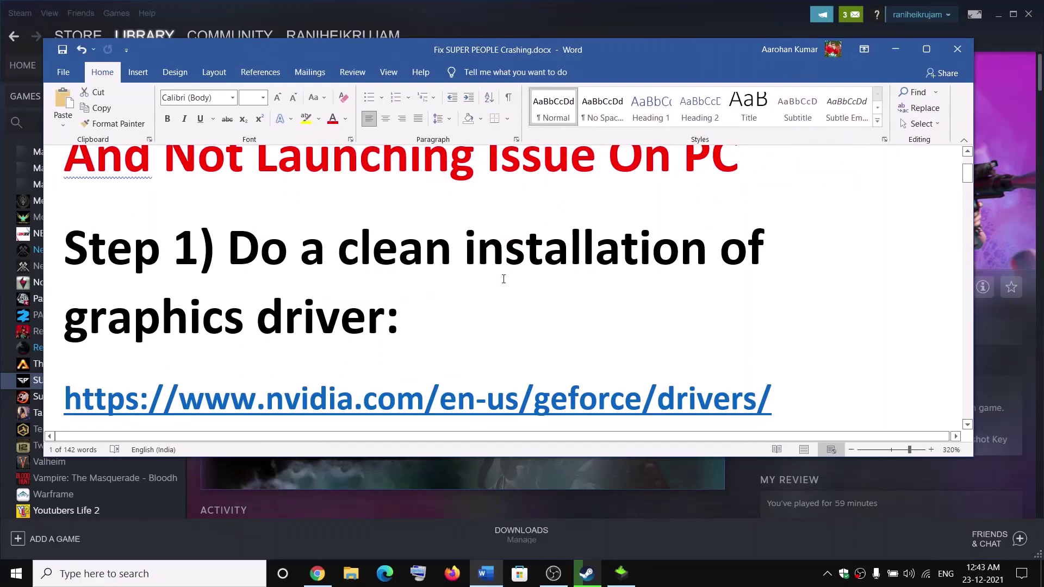
# - Highlight the NVIDIA and AMD driver download links under Step 1 of the document
pyautogui.scroll(-3, 414, 322)
pyautogui.scroll(2, 508, 300)
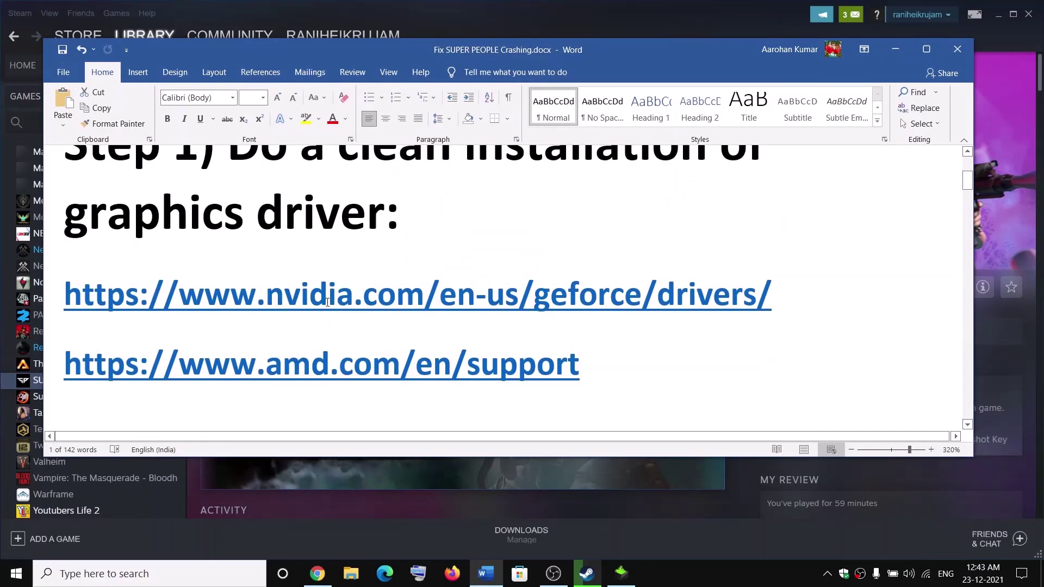
pyautogui.moveTo(269, 295); pyautogui.dragTo(568, 296)
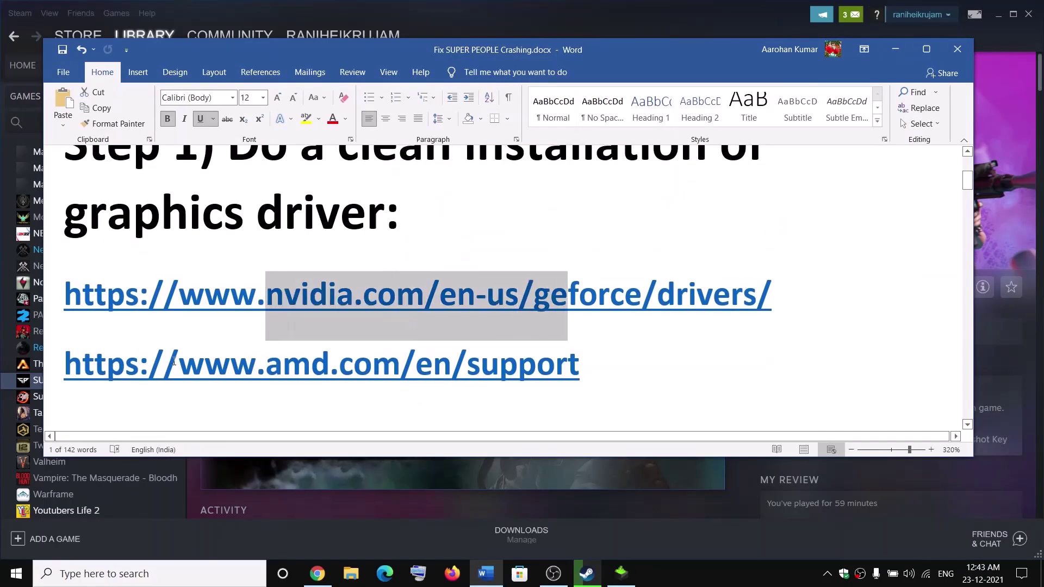
pyautogui.moveTo(177, 363); pyautogui.dragTo(467, 364)
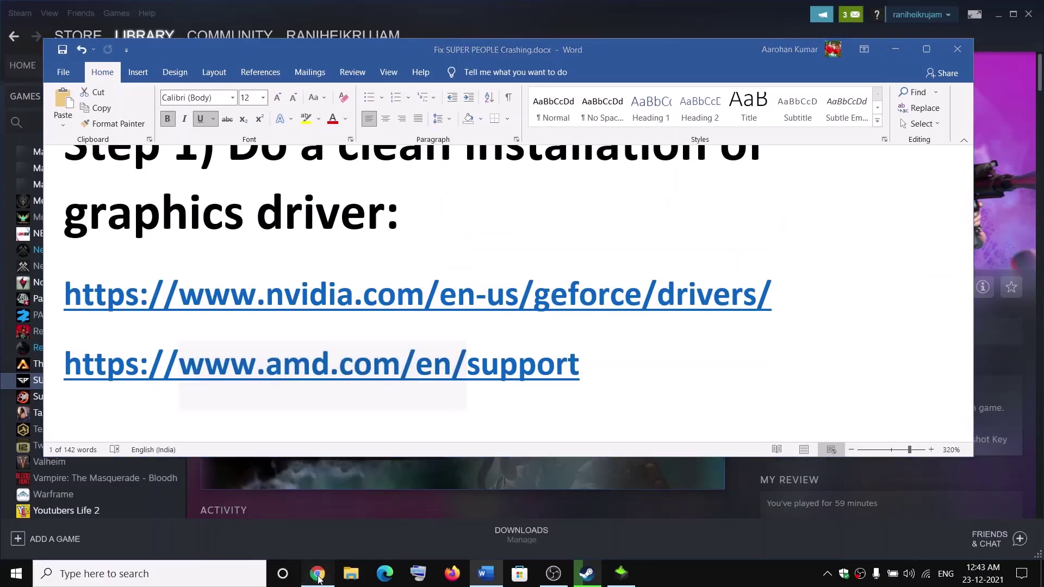
# - Switch to Chrome and open the download page for GeForce Game Ready Driver 497.29 from the manual driver search results
pyautogui.click(318, 577)
pyautogui.scroll(-4, 645, 315)
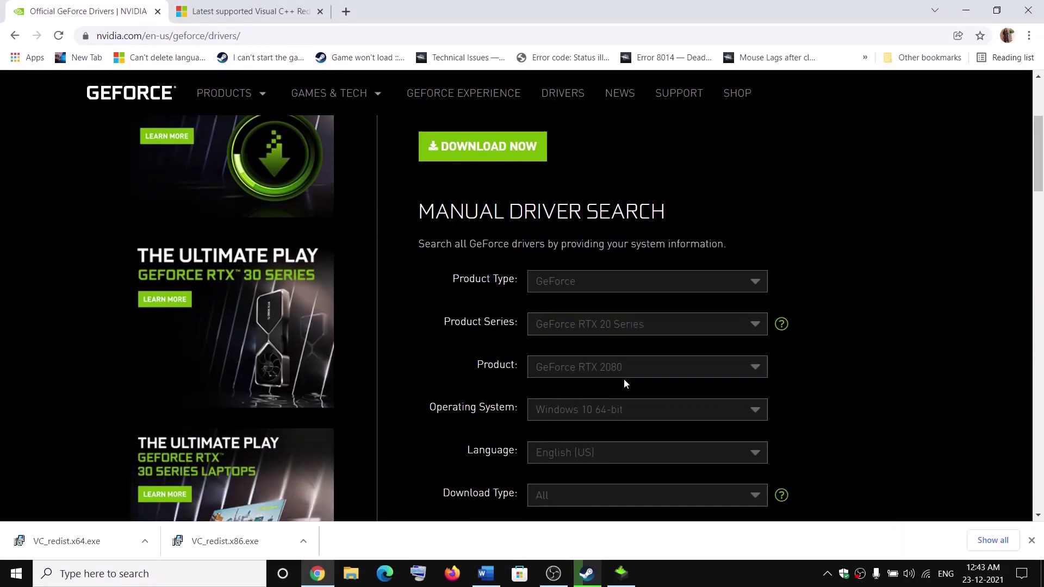
pyautogui.scroll(-1, 614, 377)
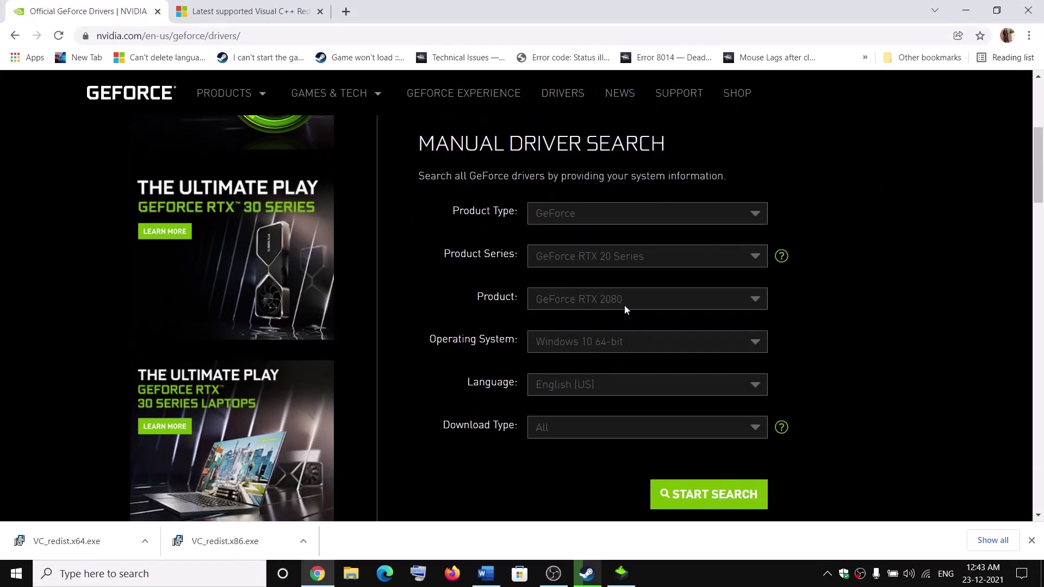
pyautogui.click(590, 347)
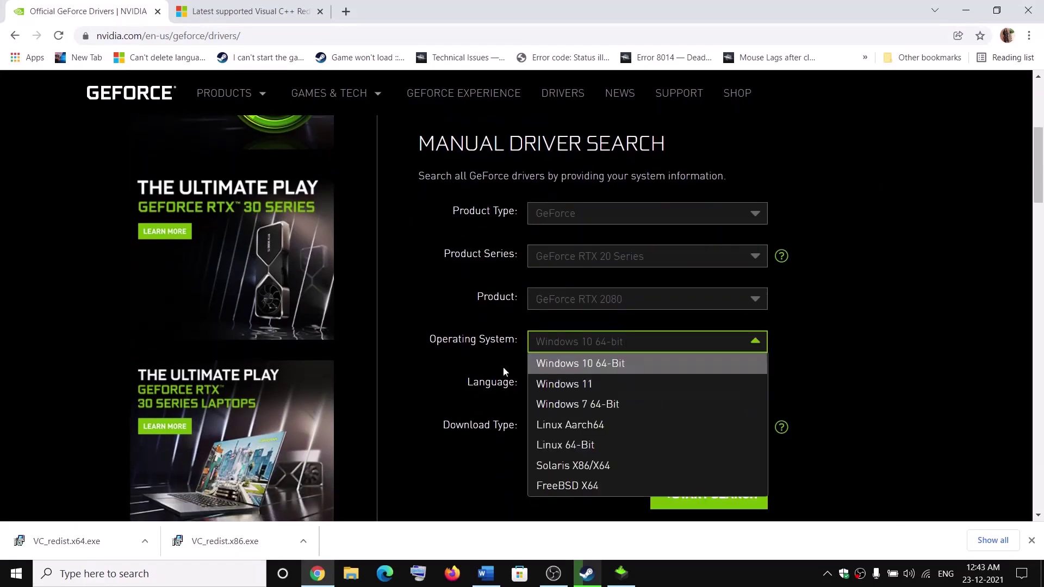
pyautogui.click(489, 359)
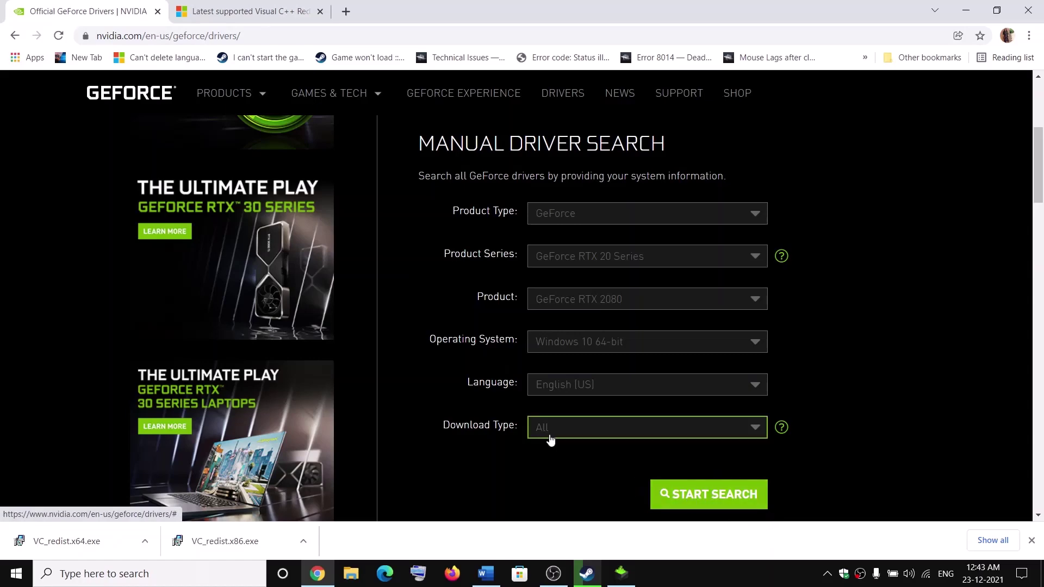
pyautogui.scroll(-5, 549, 434)
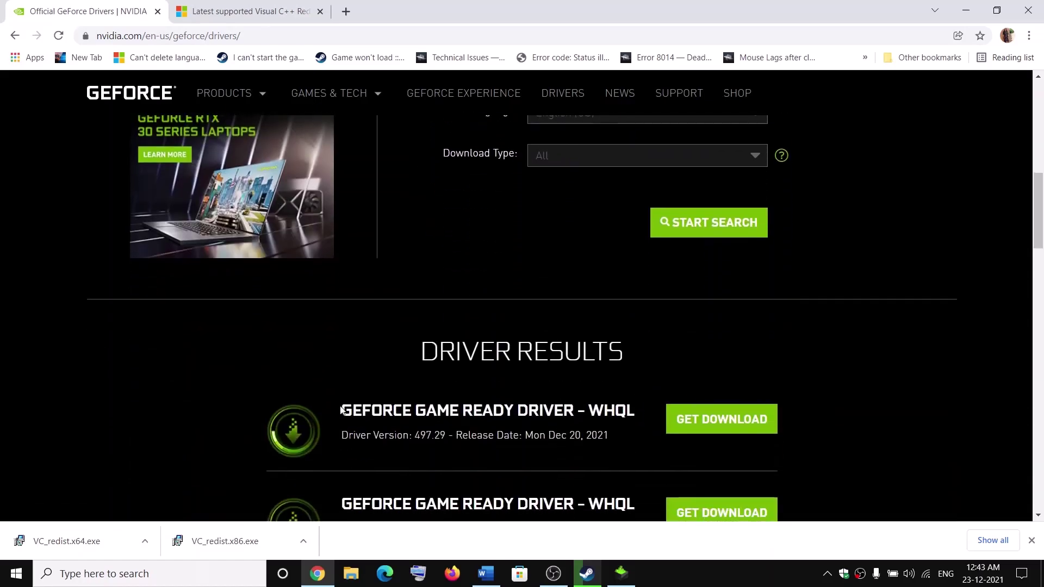
pyautogui.moveTo(341, 410); pyautogui.dragTo(558, 411)
pyautogui.click(707, 427)
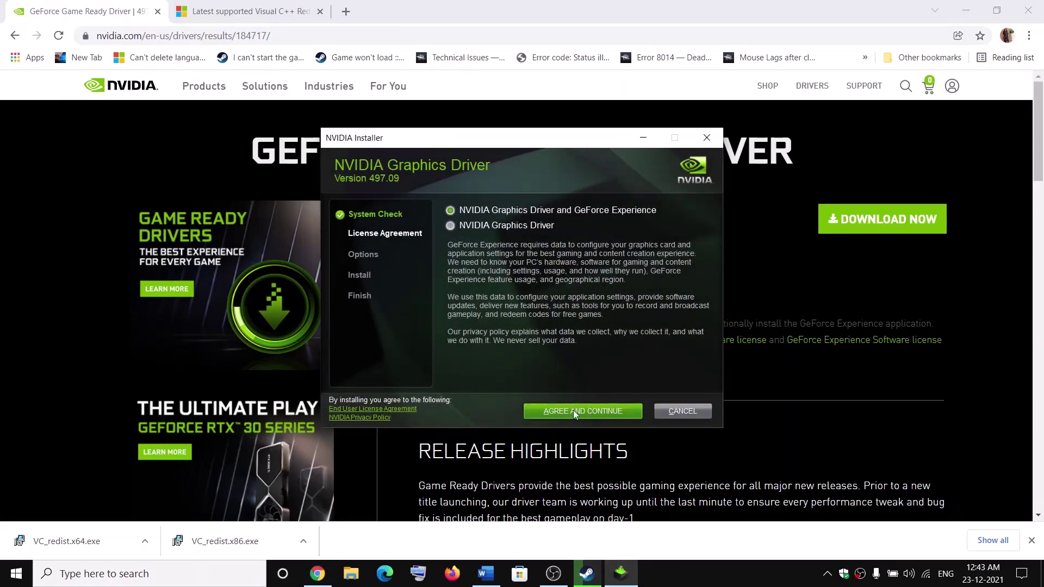
# - Accept the NVIDIA driver license and set the installer to Custom (Advanced) with a clean installation
pyautogui.click(573, 414)
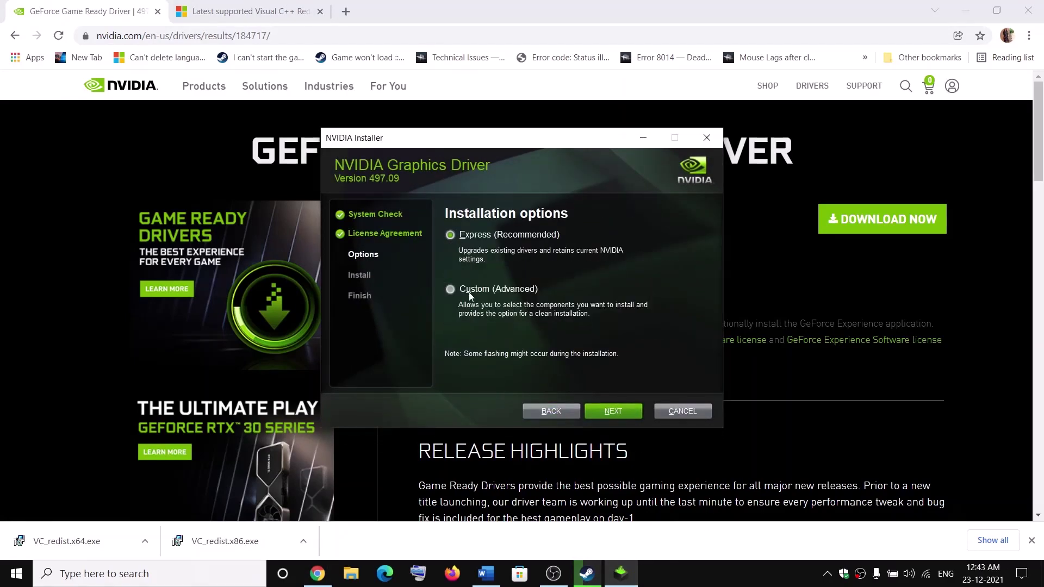
pyautogui.click(469, 290)
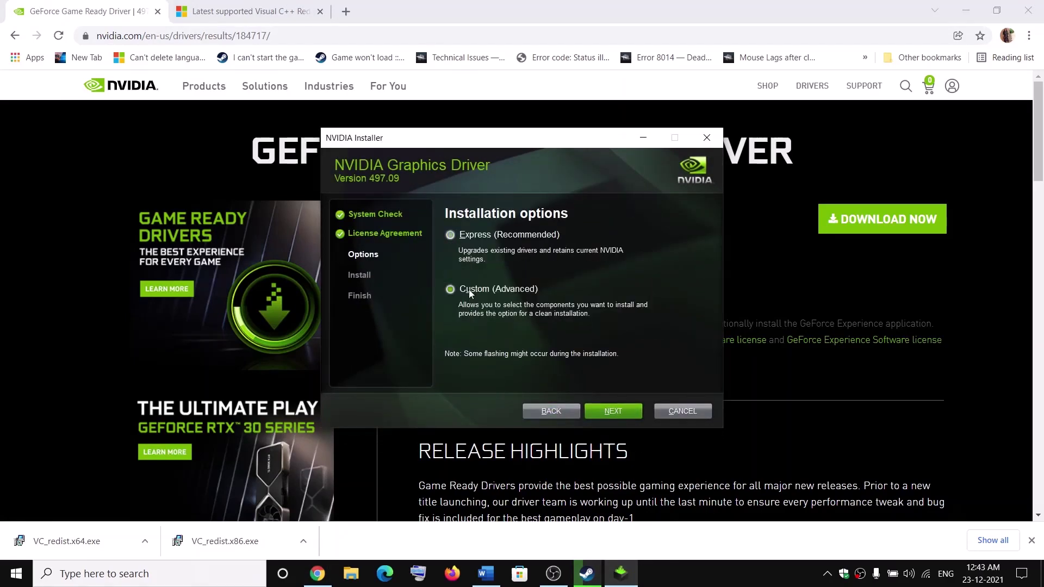
pyautogui.click(618, 410)
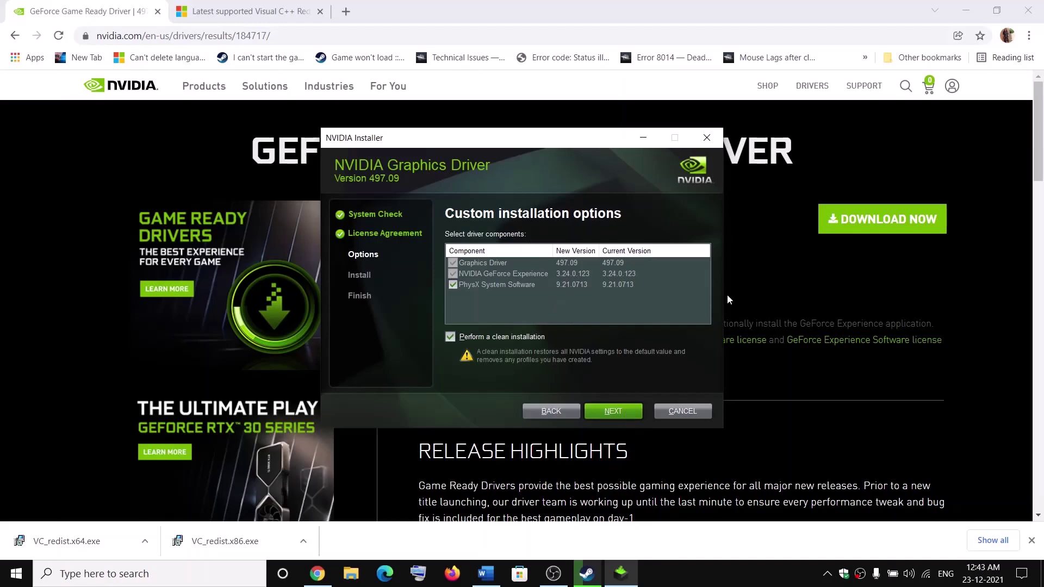
pyautogui.click(776, 315)
# - Switch to Word and highlight the Step 2 instruction about allowing the game exe through antivirus or Windows Security
pyautogui.click(486, 574)
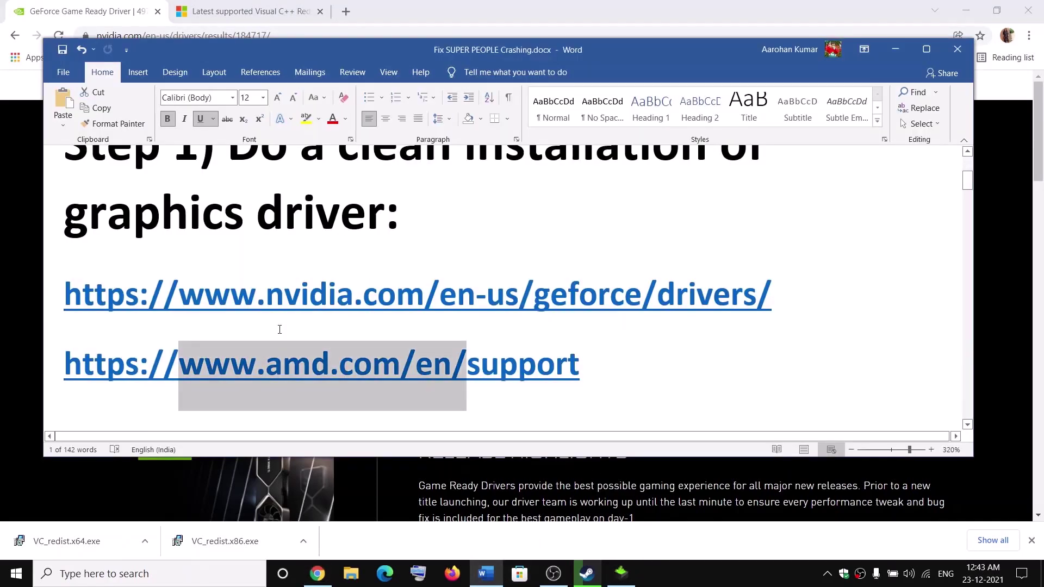
pyautogui.scroll(-3, 279, 329)
pyautogui.scroll(1, 282, 353)
pyautogui.moveTo(228, 329); pyautogui.dragTo(837, 318)
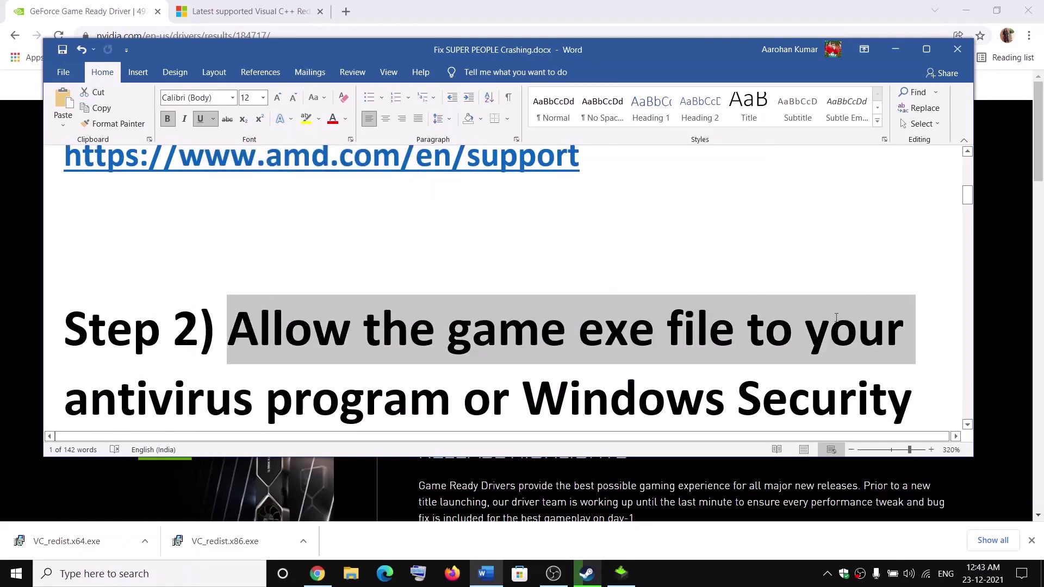
pyautogui.moveTo(272, 329); pyautogui.dragTo(491, 397)
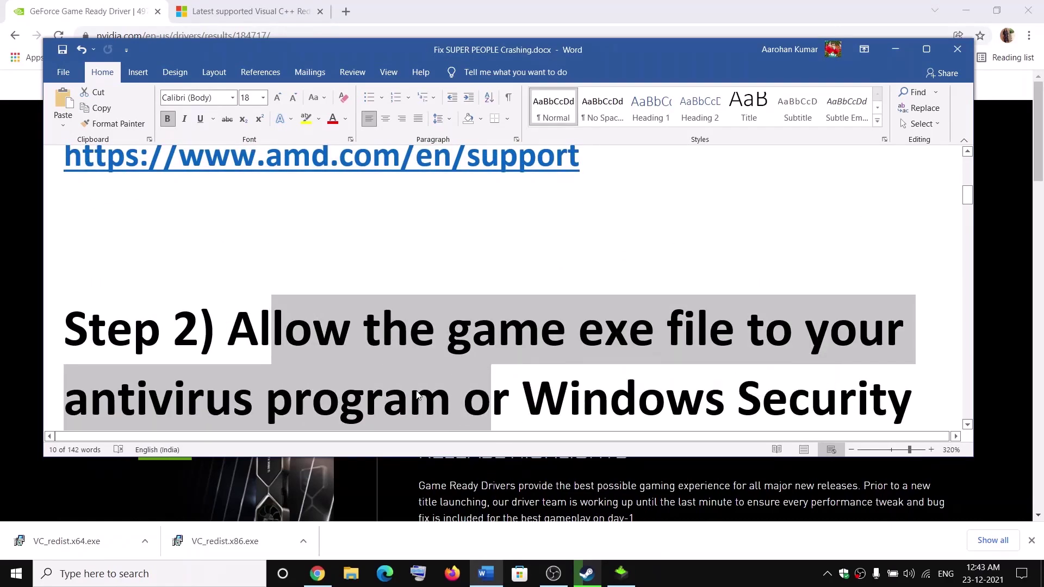
pyautogui.scroll(-1, 417, 396)
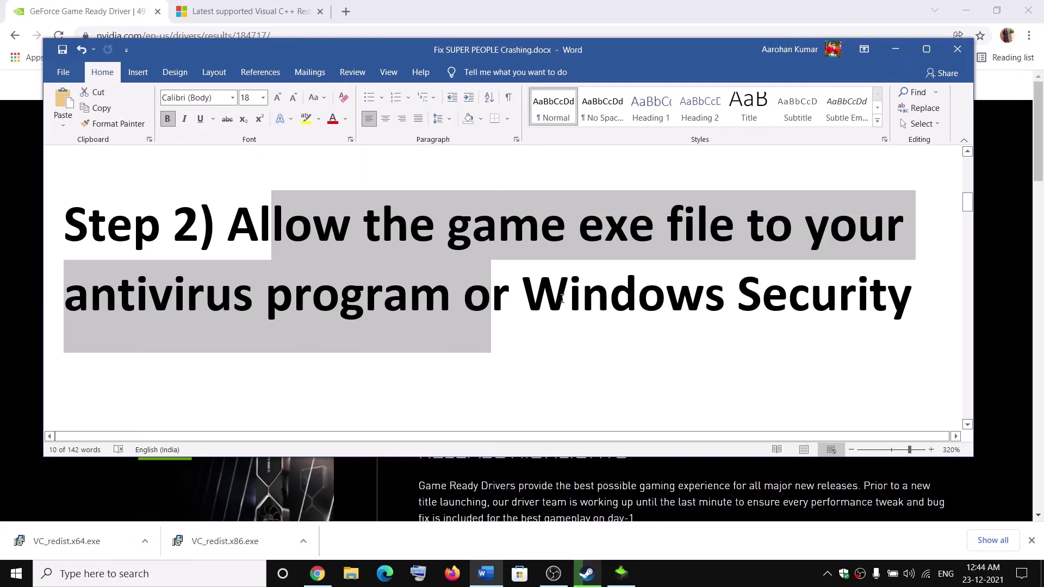
pyautogui.moveTo(531, 295); pyautogui.dragTo(917, 297)
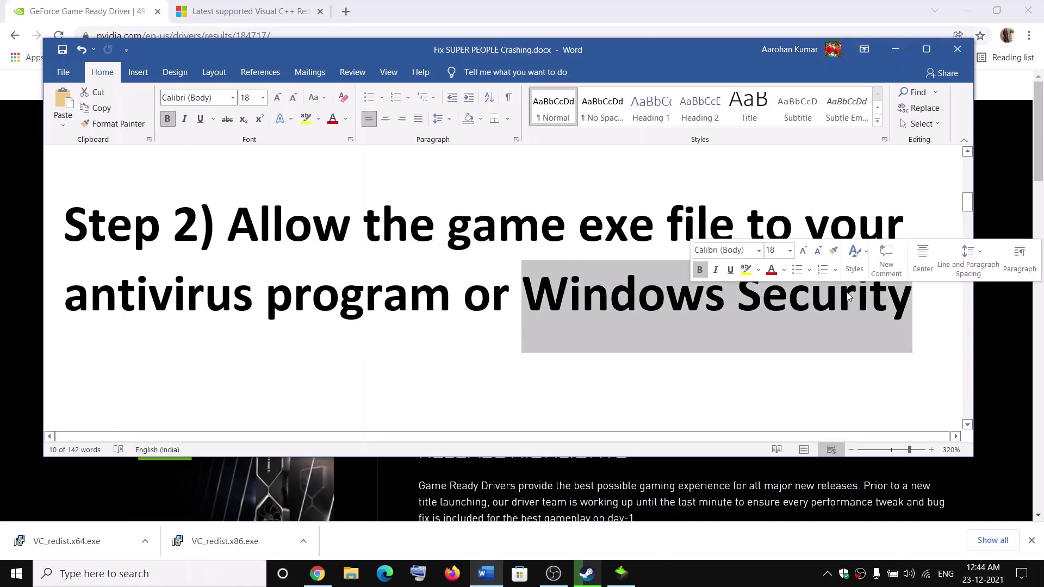
# - Open Virus & threat protection from the Windows Security page of Windows Settings
pyautogui.press('super')
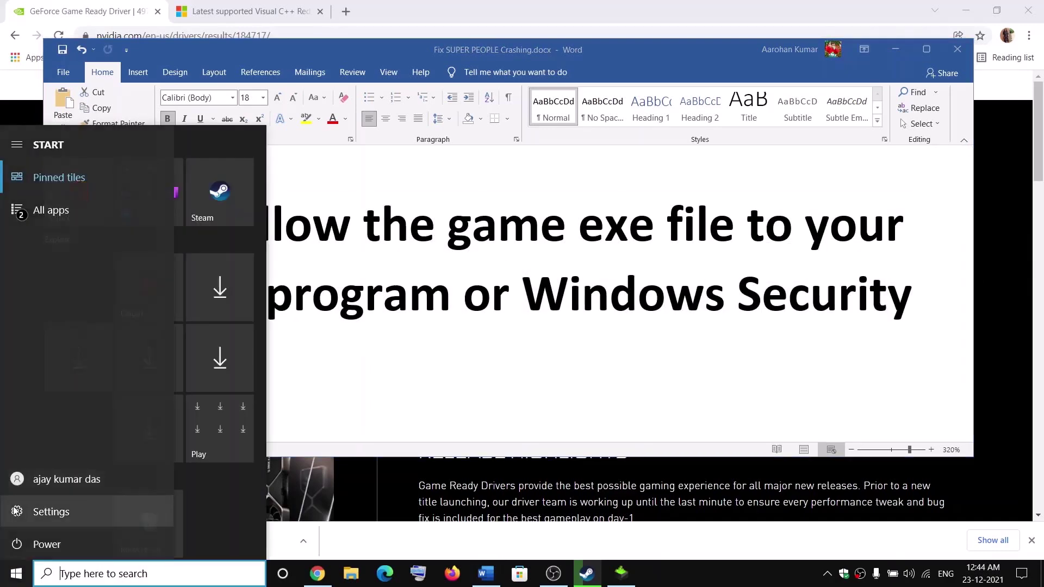
pyautogui.click(40, 512)
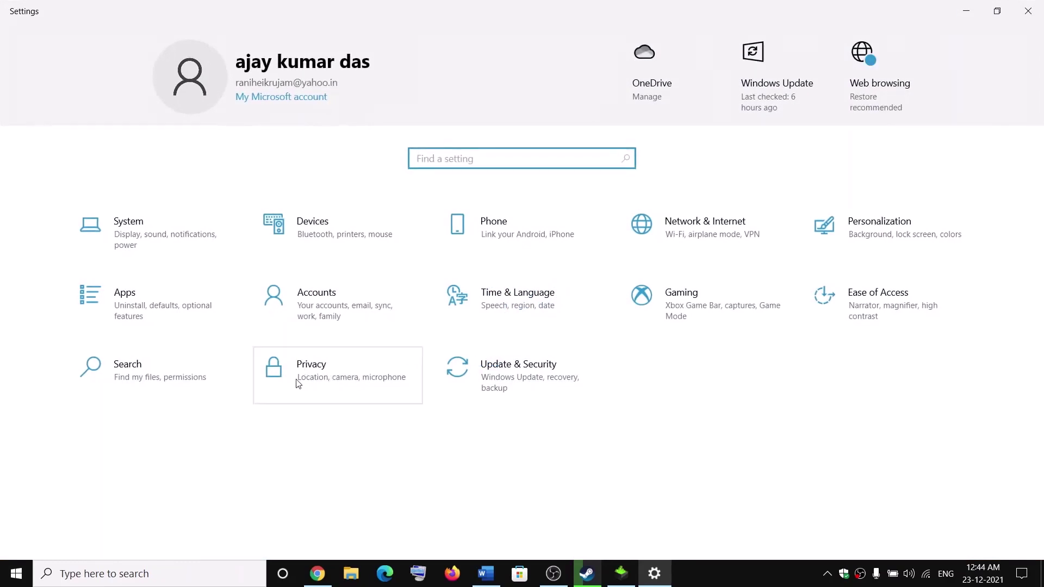
pyautogui.click(501, 374)
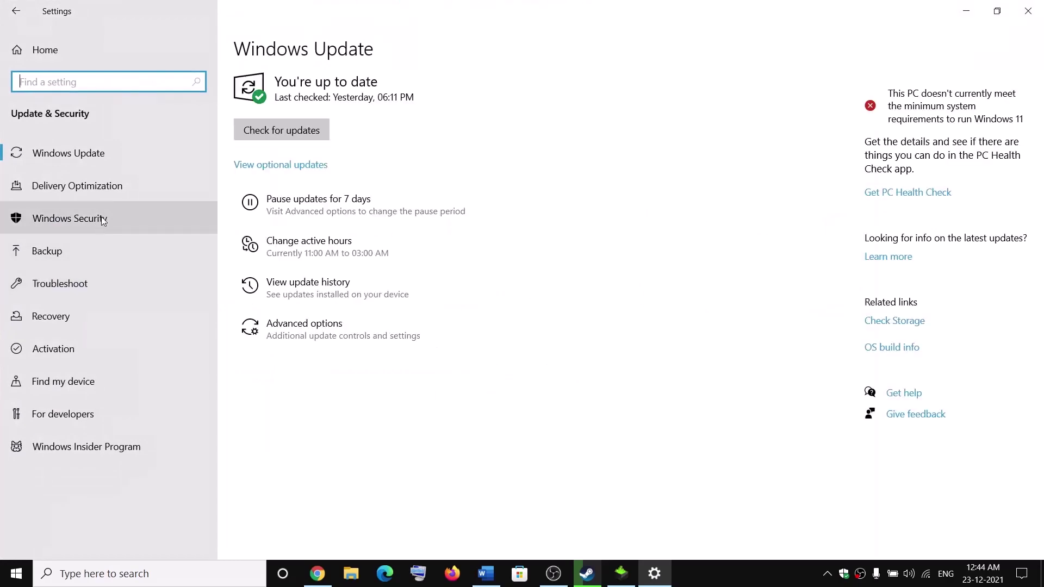
pyautogui.click(104, 220)
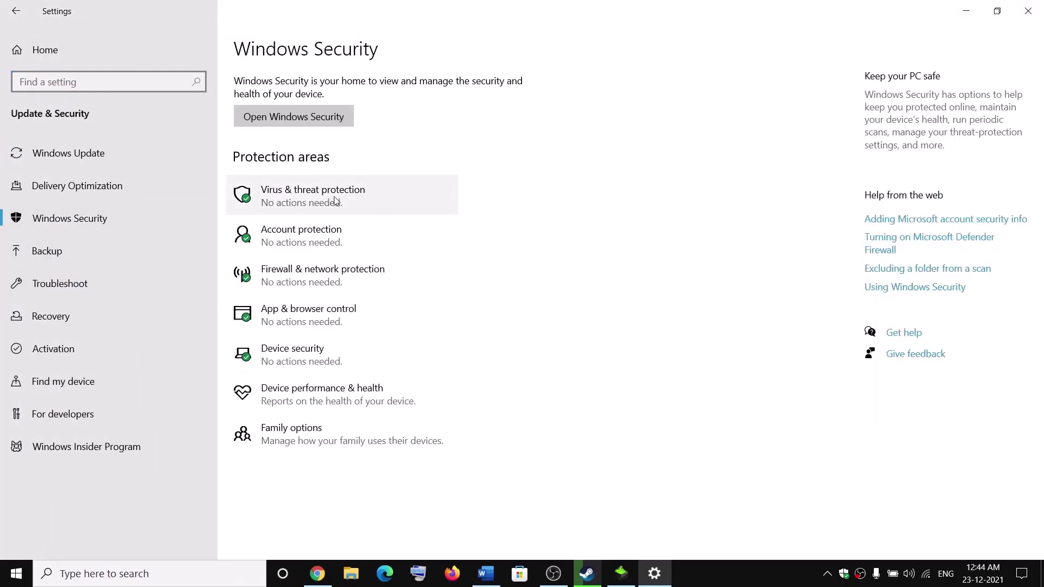
pyautogui.click(335, 201)
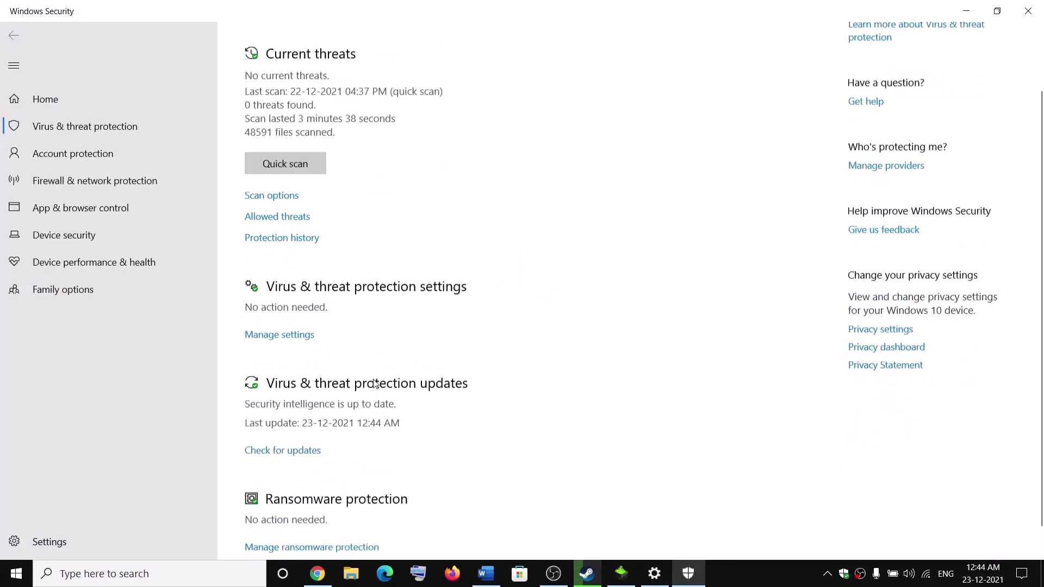
# - Open the Controlled folder access allowed apps under Ransomware protection and browse all apps for a new entry
pyautogui.scroll(-1, 376, 385)
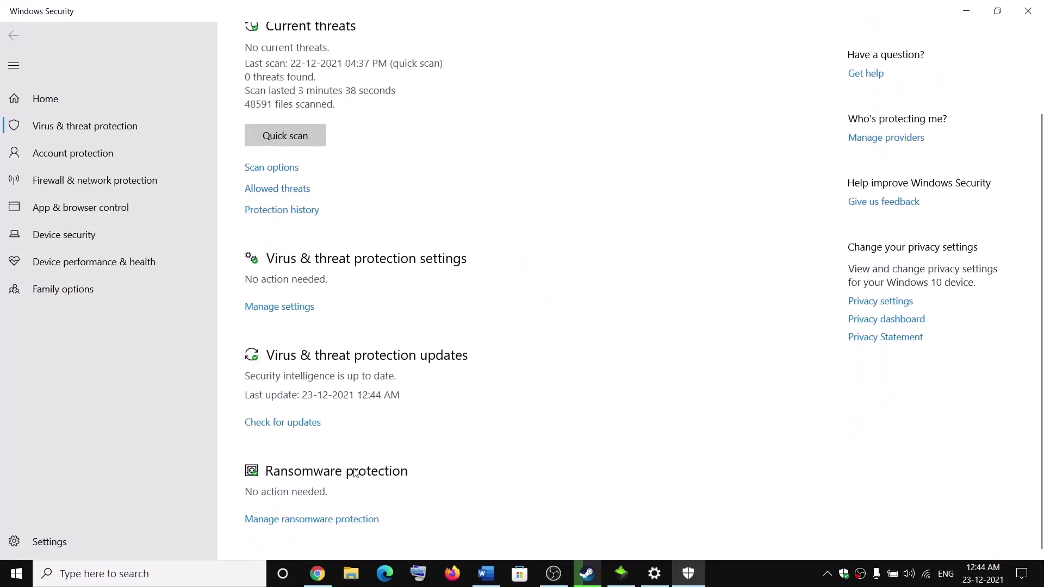
pyautogui.click(347, 520)
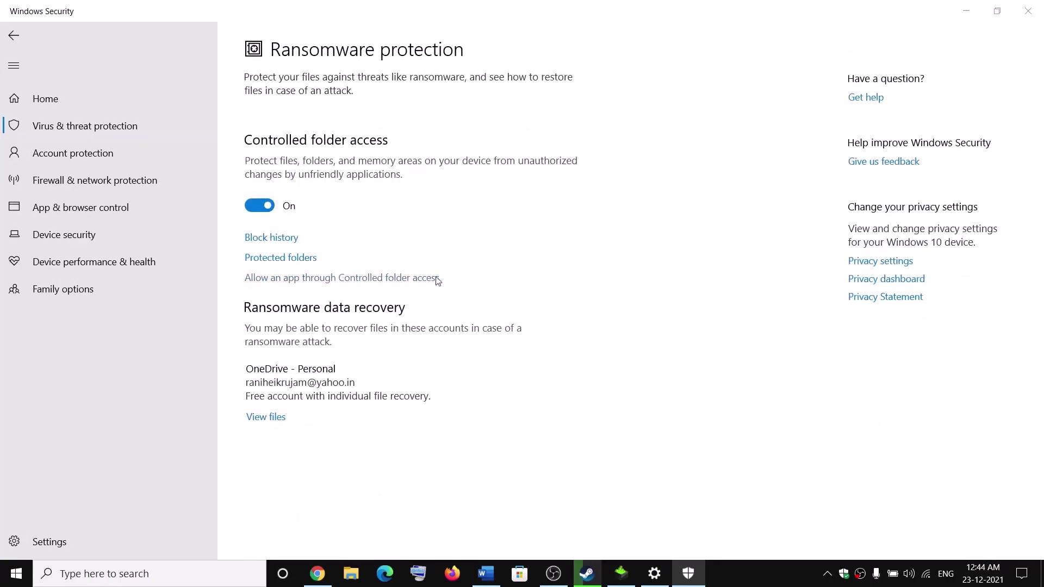
pyautogui.scroll(-2, 436, 375)
pyautogui.click(375, 212)
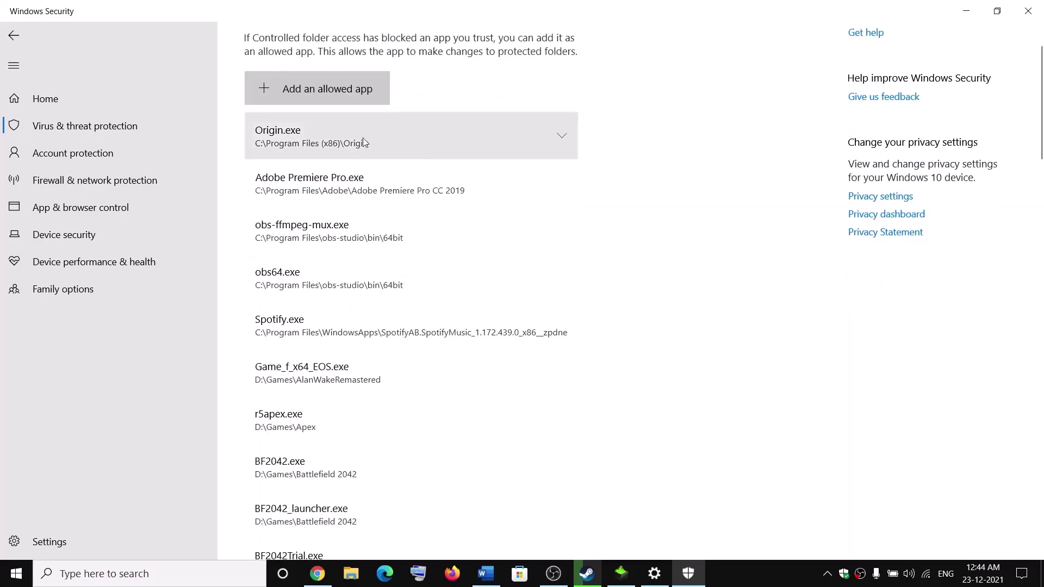
pyautogui.click(328, 90)
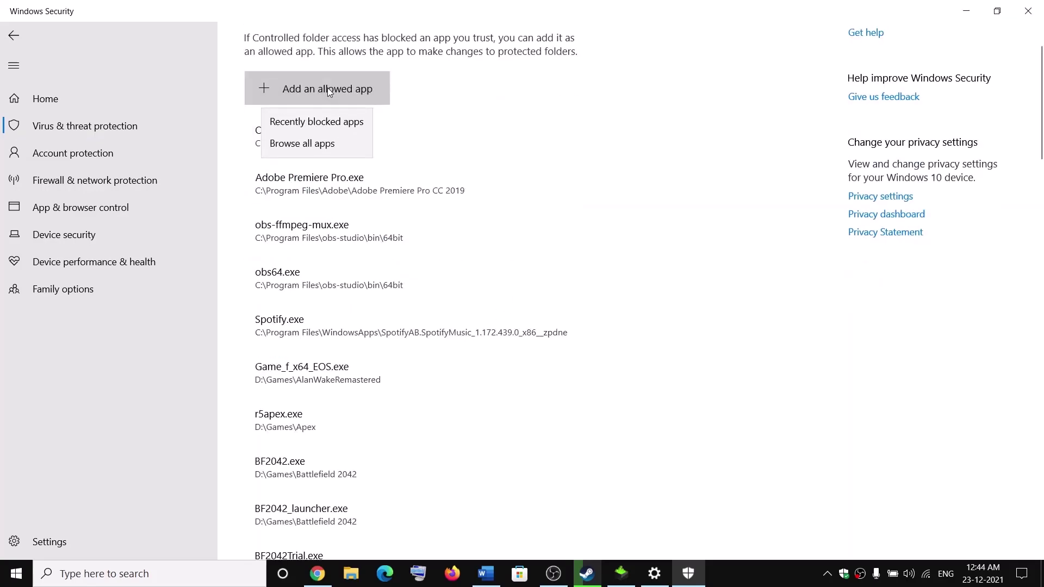
pyautogui.click(303, 143)
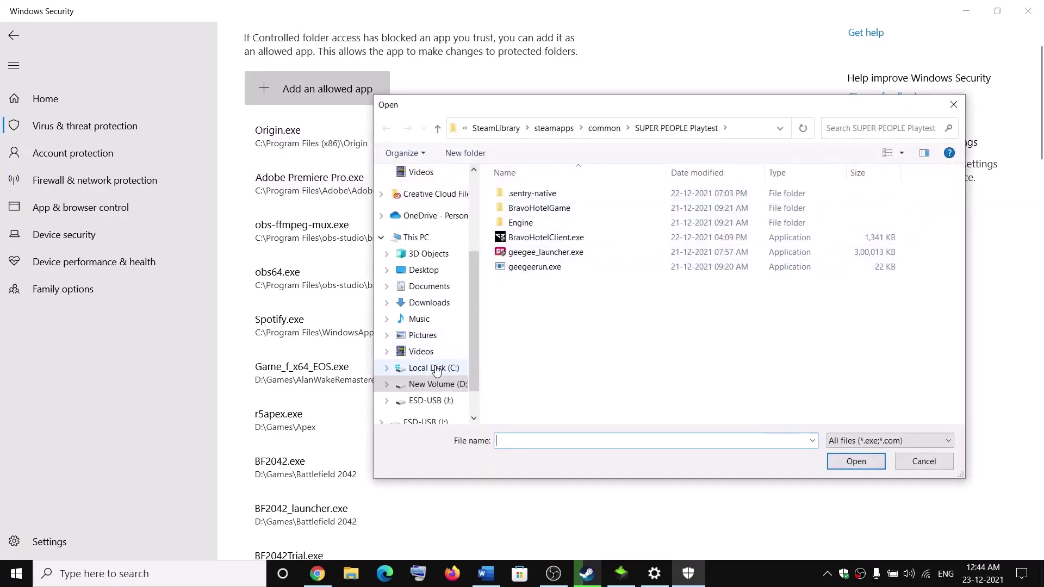
# - Look for the game folder in C:\Program Files (x86)\Steam\steamapps\common
pyautogui.click(450, 370)
pyautogui.scroll(-1, 538, 348)
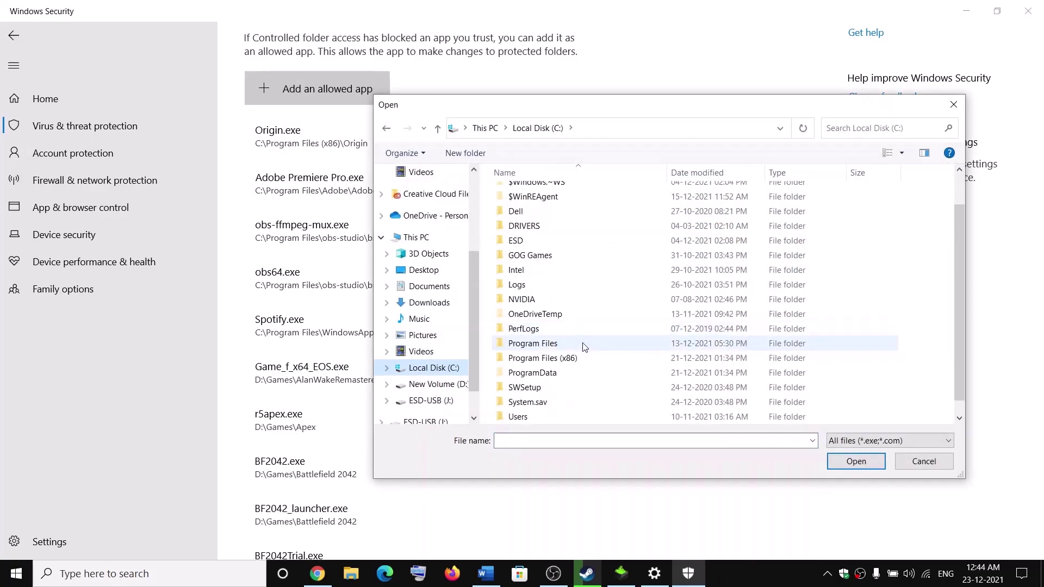
pyautogui.doubleClick(553, 359)
pyautogui.scroll(-6, 563, 354)
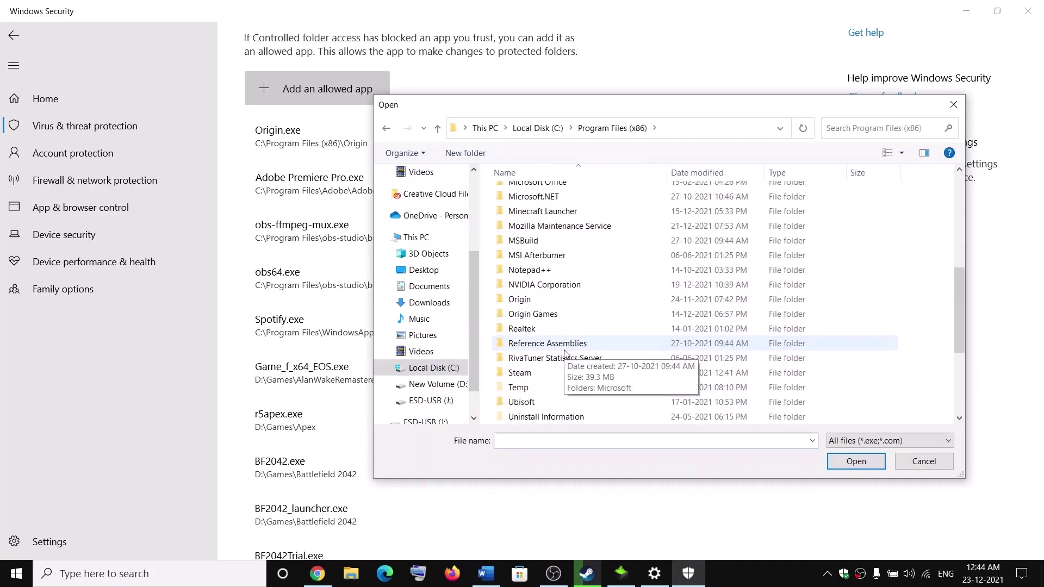
pyautogui.doubleClick(549, 329)
pyautogui.scroll(-4, 549, 327)
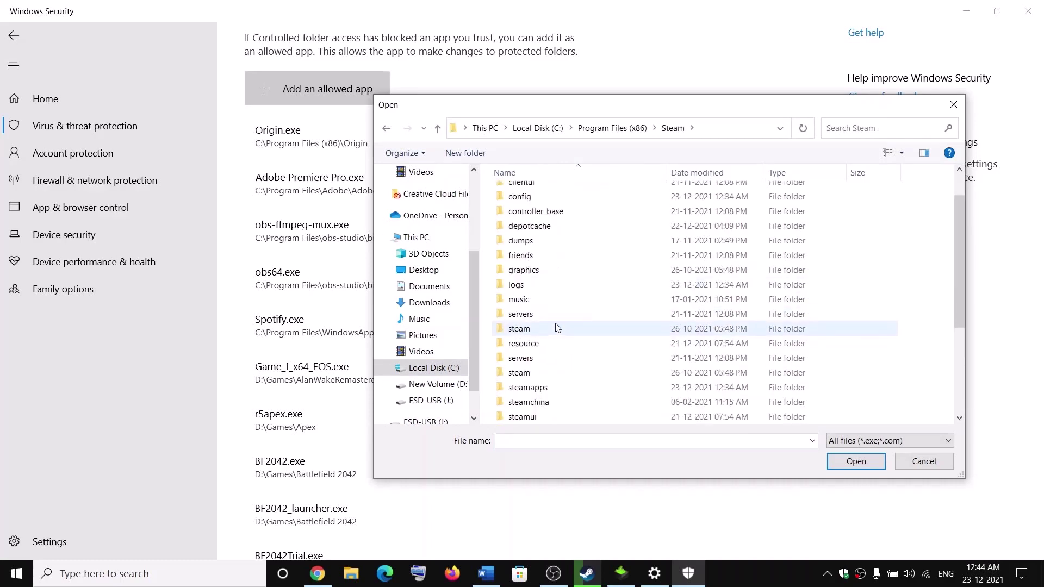
pyautogui.doubleClick(530, 255)
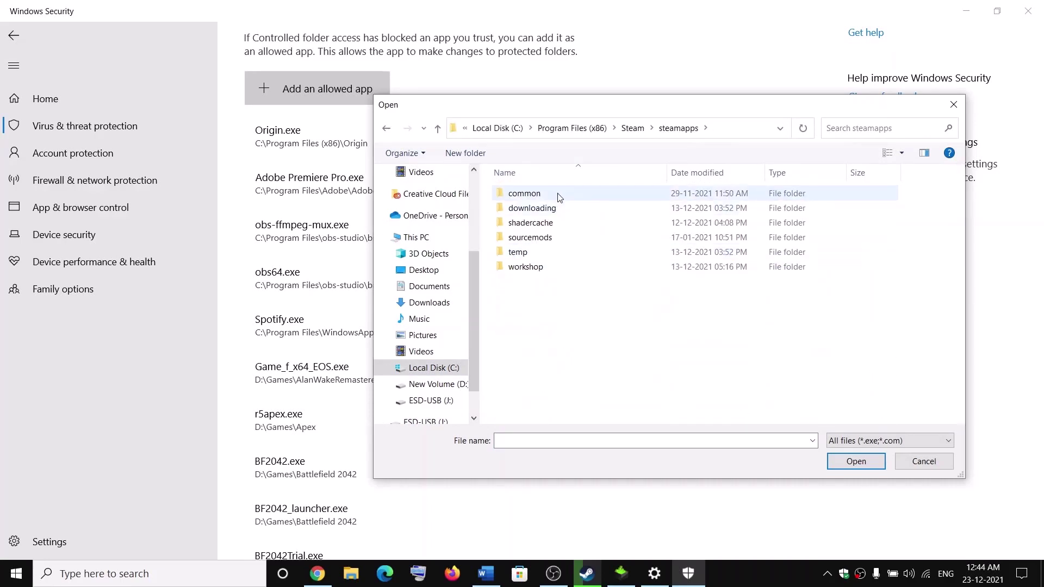
pyautogui.click(541, 196)
pyautogui.doubleClick(541, 196)
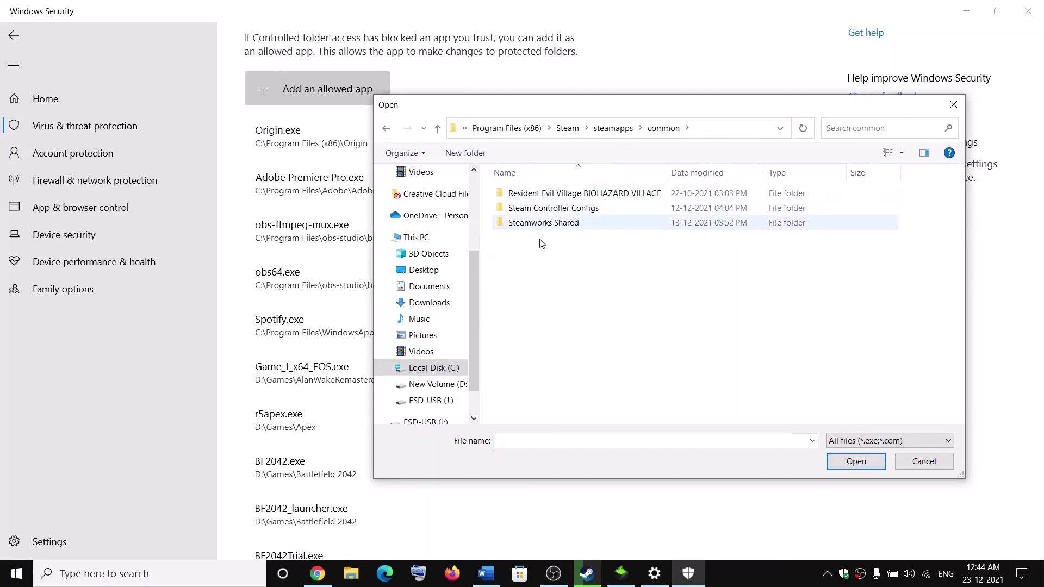
# - Add BravoHotelClient.exe from D:\SteamLibrary\steamapps\common\SUPER PEOPLE Playtest as an allowed app
pyautogui.click(435, 384)
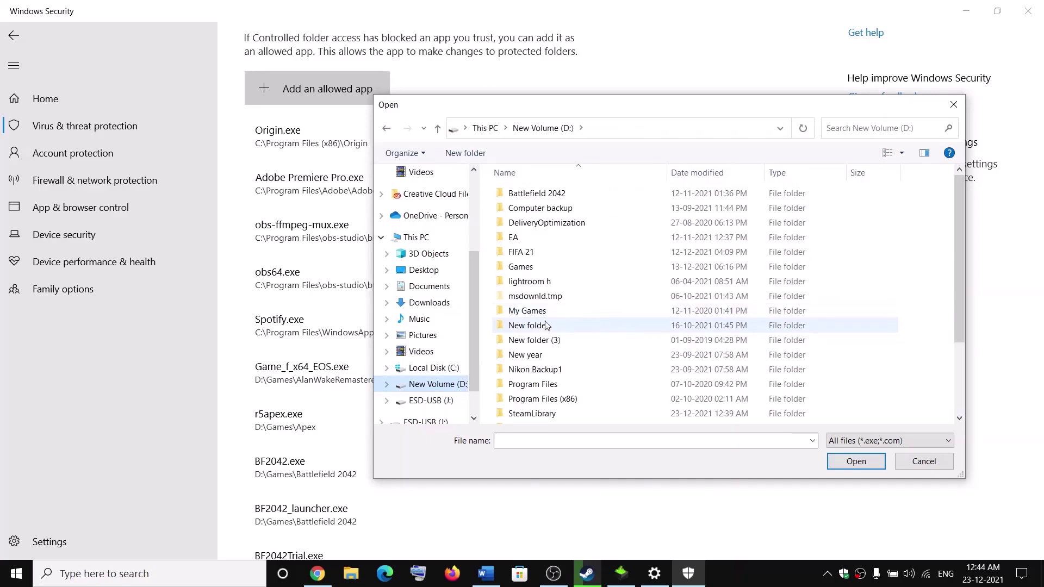
pyautogui.scroll(-1, 546, 332)
pyautogui.scroll(-1, 546, 332)
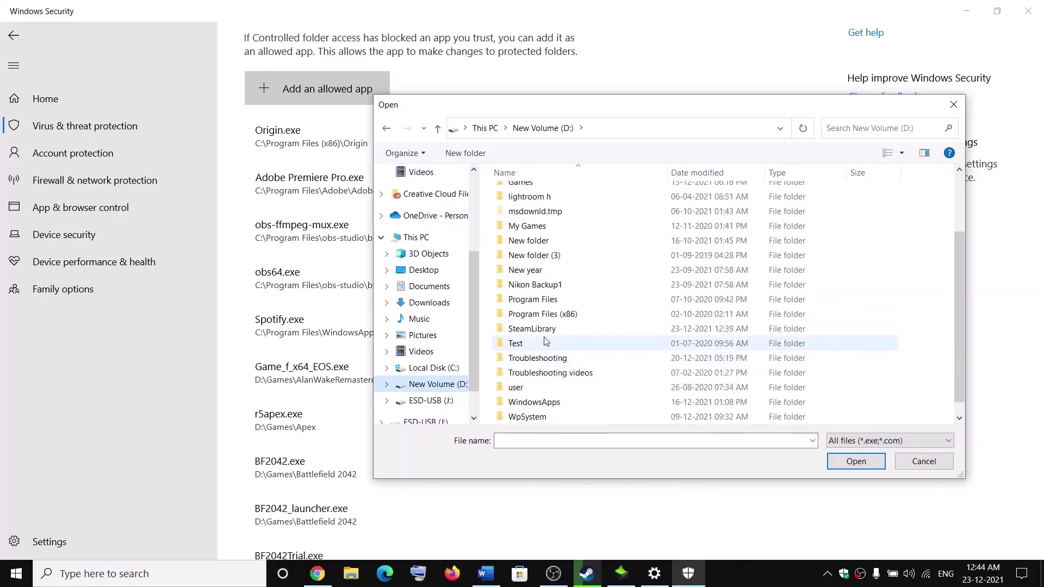
pyautogui.click(541, 330)
pyautogui.doubleClick(542, 330)
pyautogui.doubleClick(538, 195)
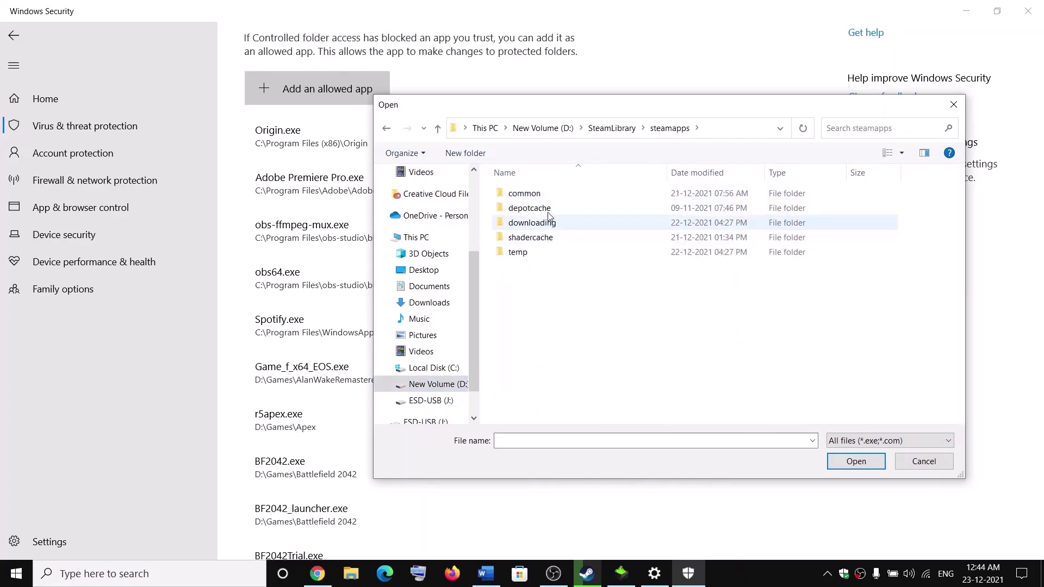
pyautogui.click(537, 194)
pyautogui.doubleClick(537, 194)
pyautogui.click(562, 211)
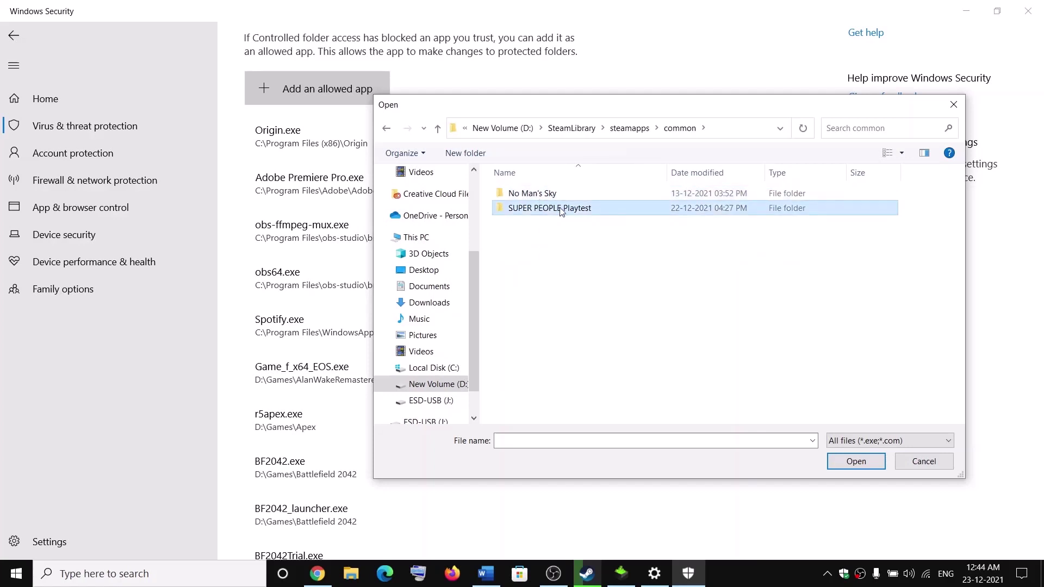
pyautogui.doubleClick(549, 210)
pyautogui.click(535, 241)
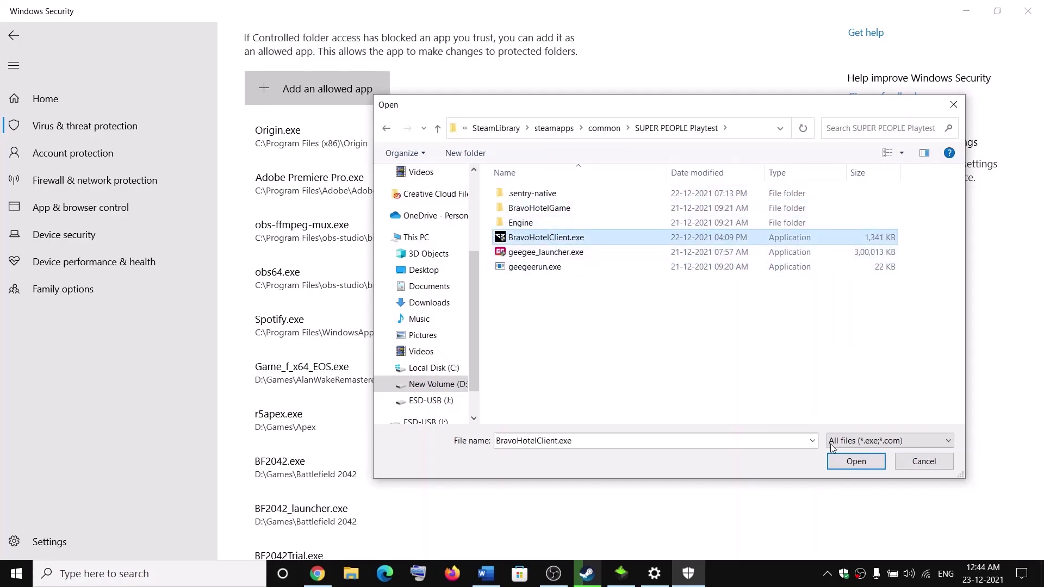
pyautogui.click(857, 462)
# - Browse all apps and add geegee_launcher.exe from the SUPER PEOPLE Playtest folder as an allowed app
pyautogui.click(321, 92)
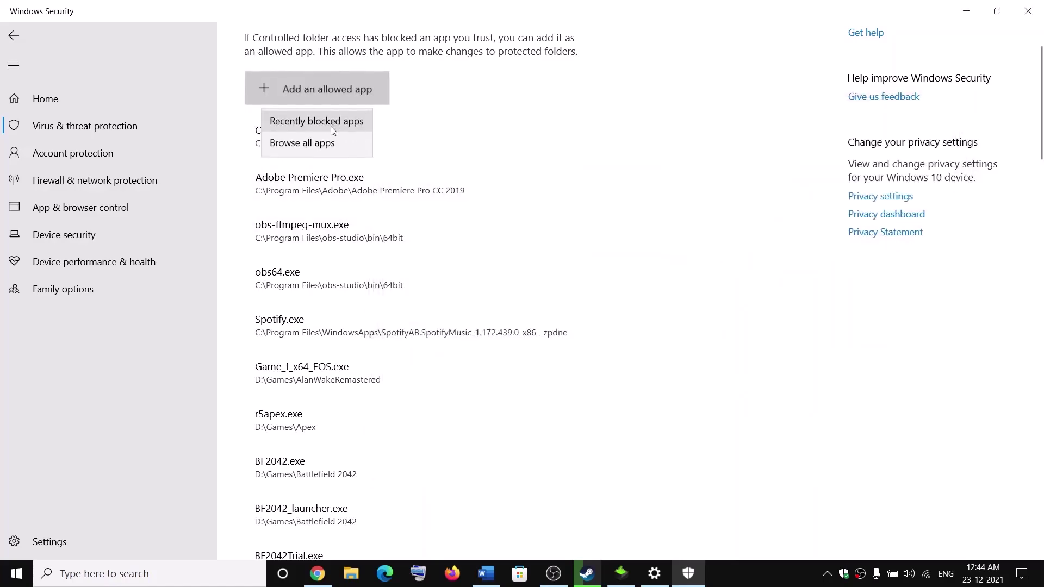
pyautogui.click(323, 144)
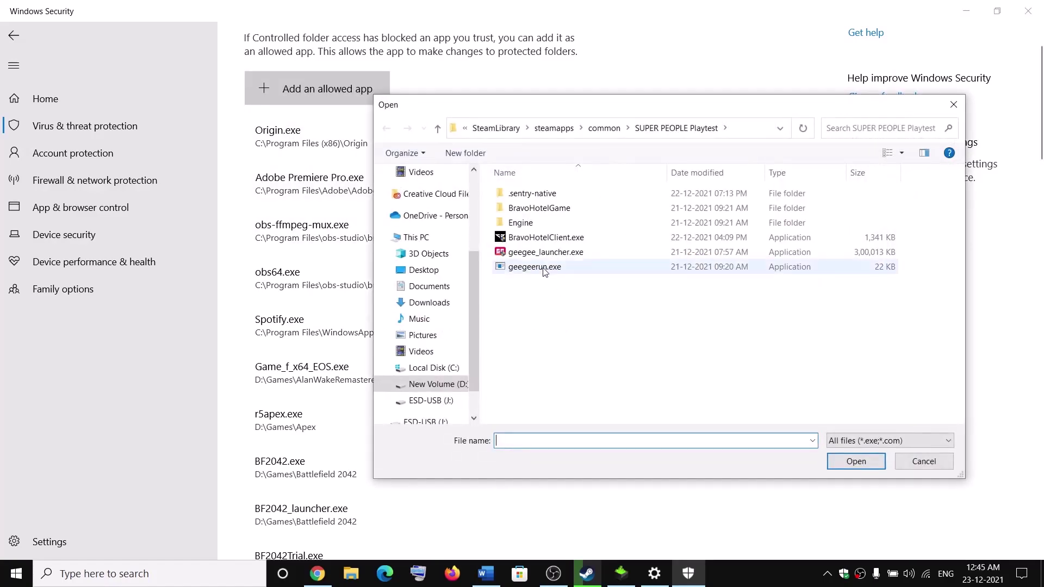
pyautogui.click(537, 254)
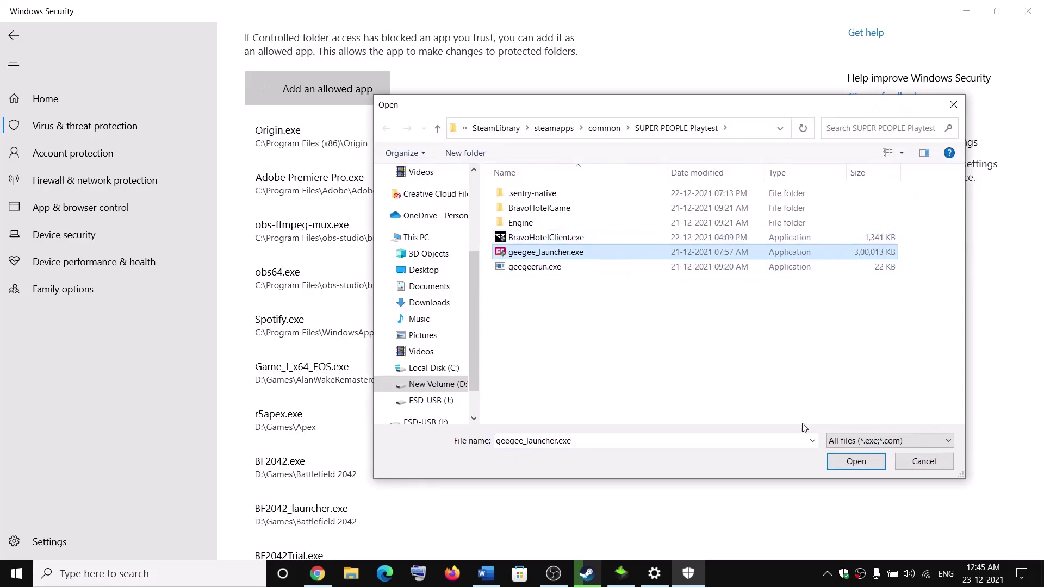
pyautogui.click(856, 463)
# - Browse all apps and add geegeerun.exe from the SUPER PEOPLE Playtest folder as an allowed app
pyautogui.click(321, 90)
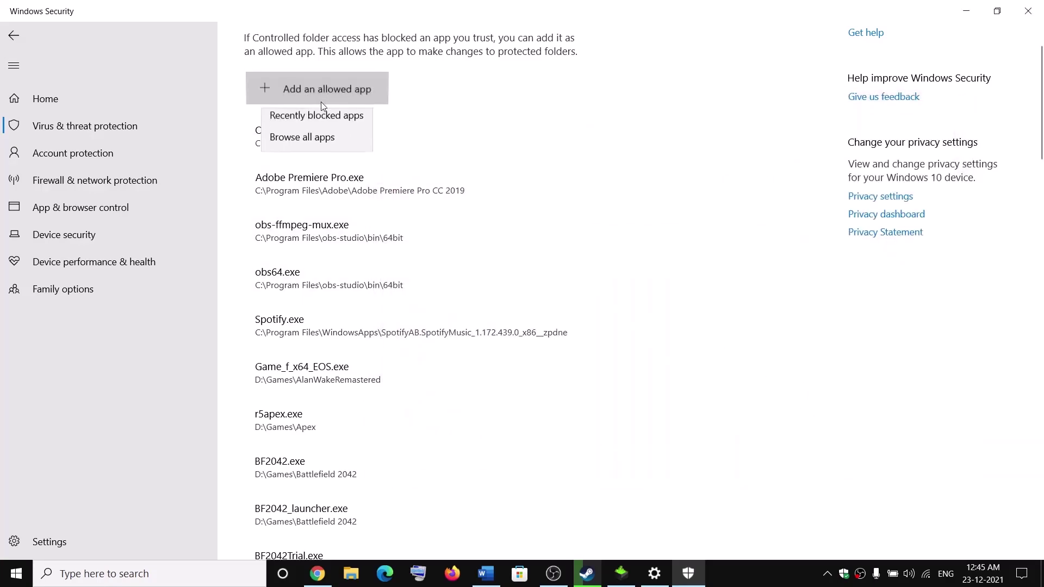
pyautogui.click(315, 137)
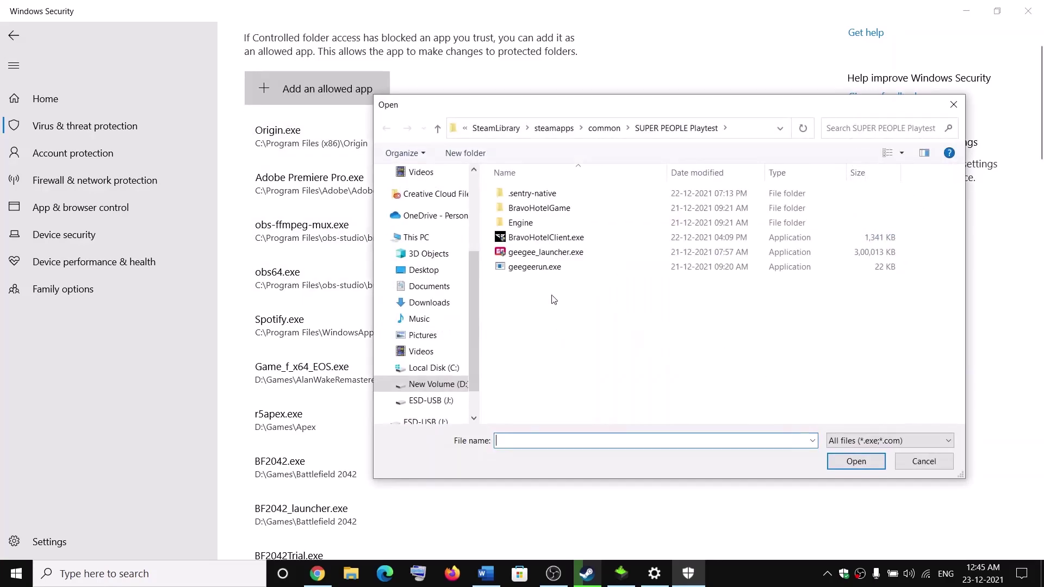
pyautogui.click(530, 266)
pyautogui.click(846, 456)
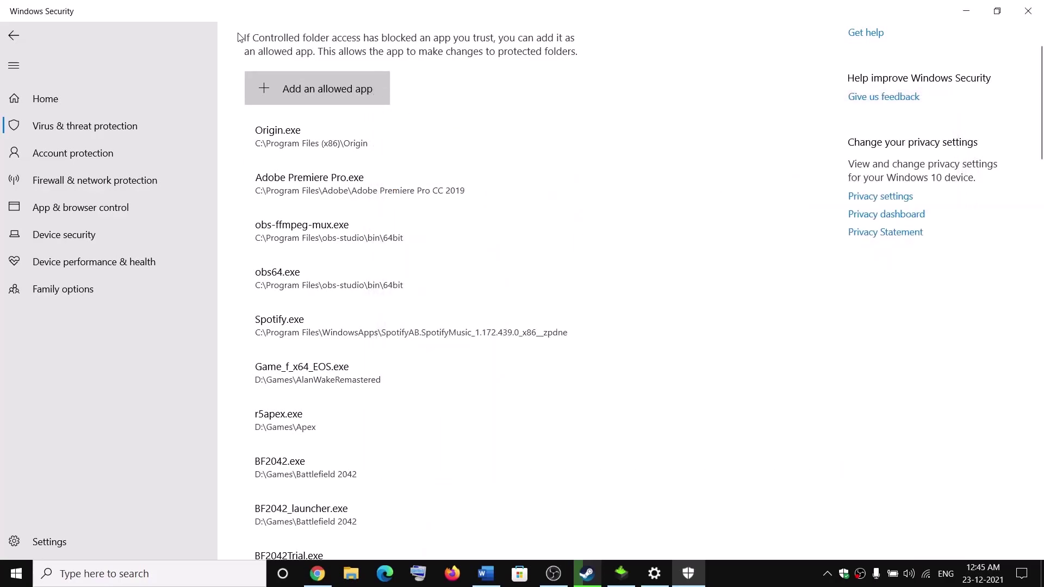
# - Add BravoHotelClient-Win64-Shipping.protected.exe from the game's BravoHotelGame\Binaries\Win64 folder as an allowed app
pyautogui.click(335, 90)
pyautogui.click(302, 146)
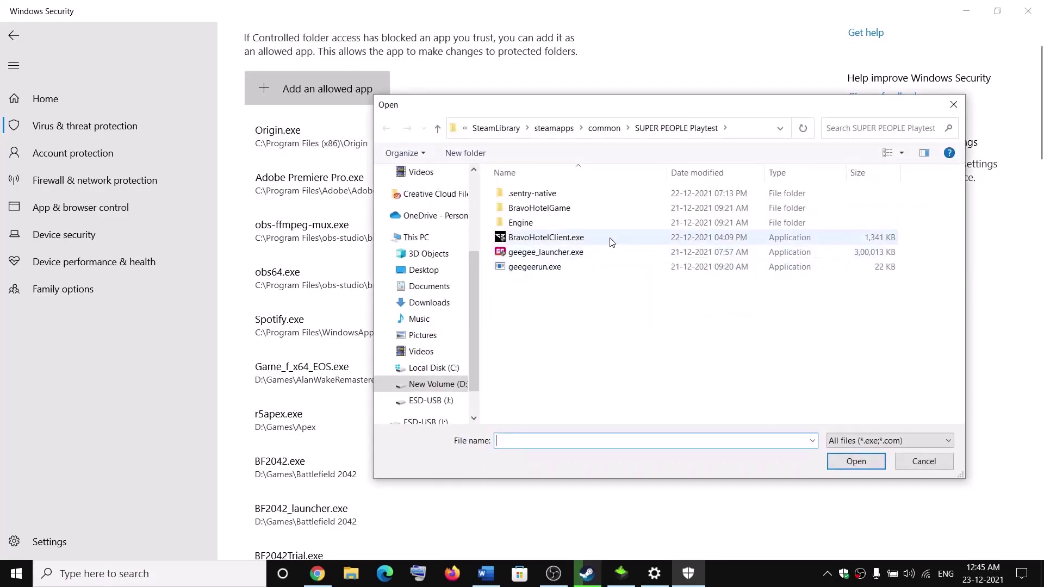
pyautogui.click(540, 212)
pyautogui.click(549, 211)
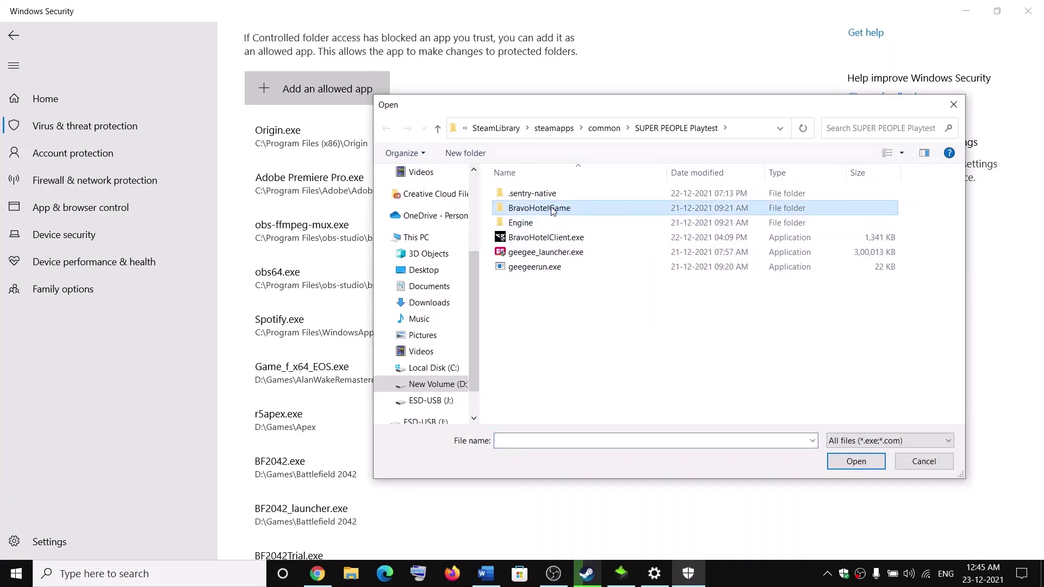
pyautogui.doubleClick(556, 211)
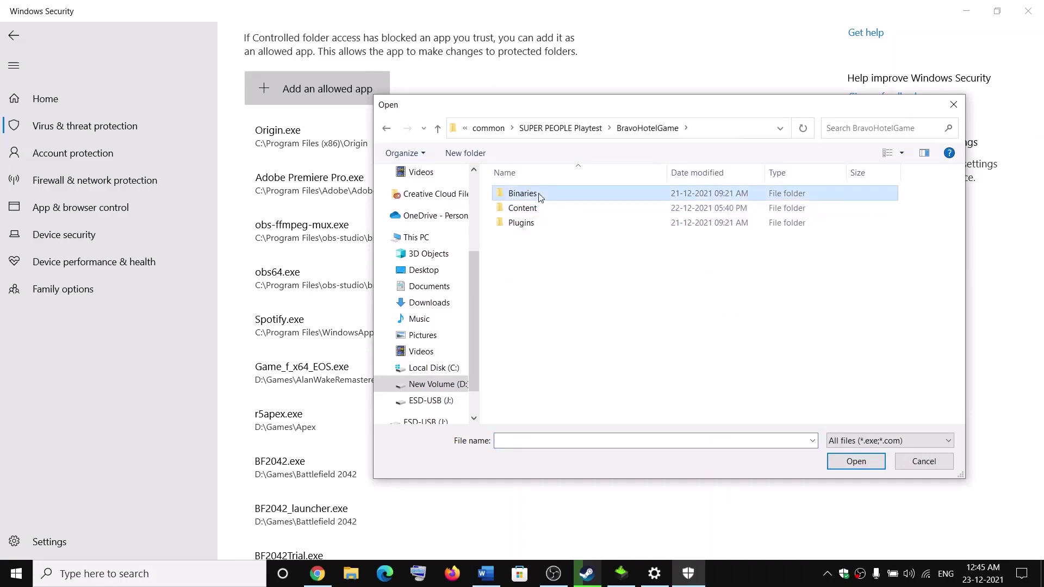
pyautogui.doubleClick(544, 194)
pyautogui.doubleClick(530, 198)
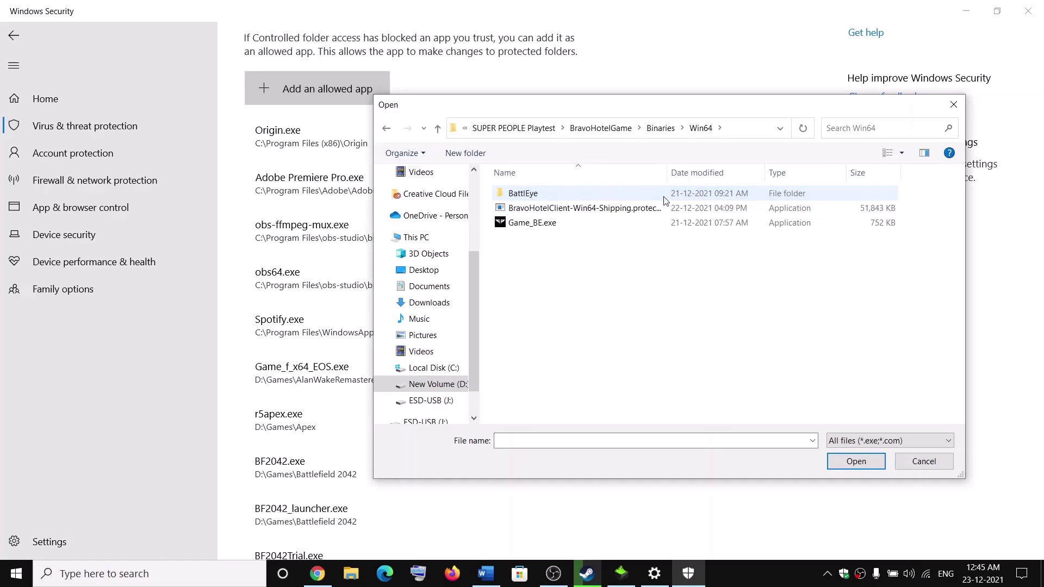
pyautogui.click(530, 213)
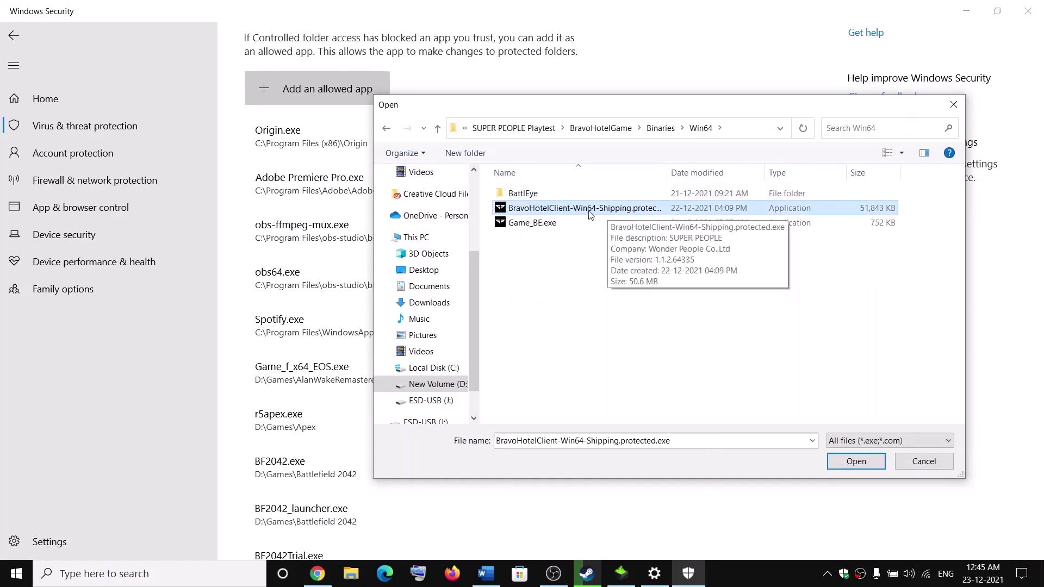
pyautogui.click(855, 462)
# - Add Game_BE.exe from the same Win64 folder as an allowed app and close Windows Security
pyautogui.click(361, 90)
pyautogui.click(592, 170)
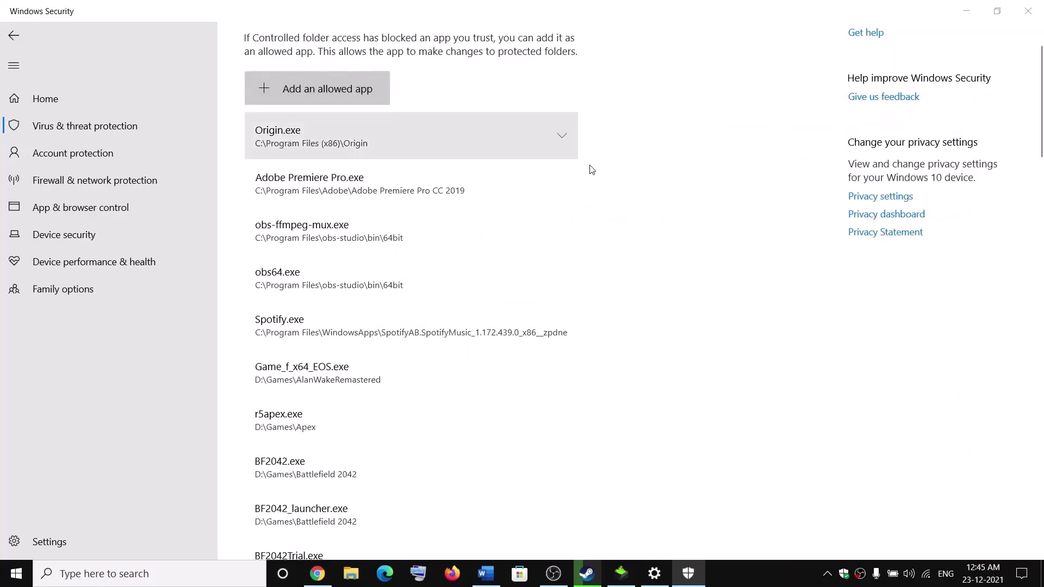
pyautogui.click(539, 229)
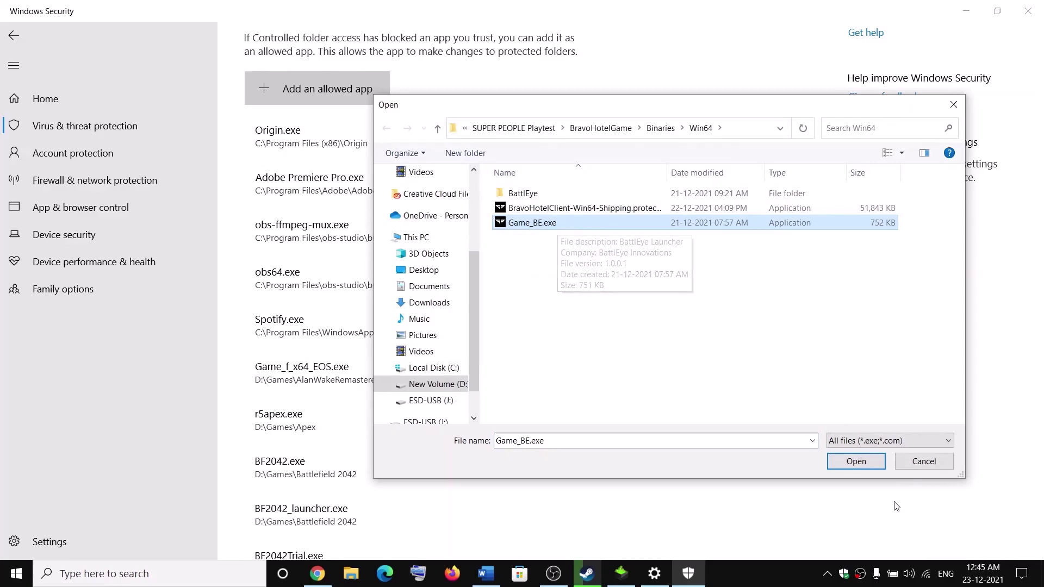
pyautogui.click(863, 469)
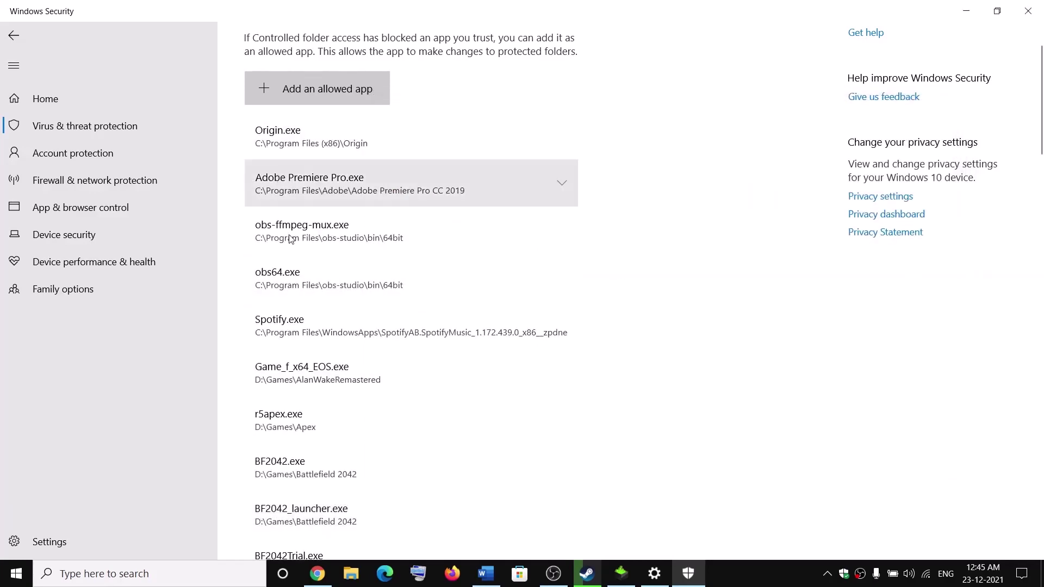
pyautogui.click(1036, 6)
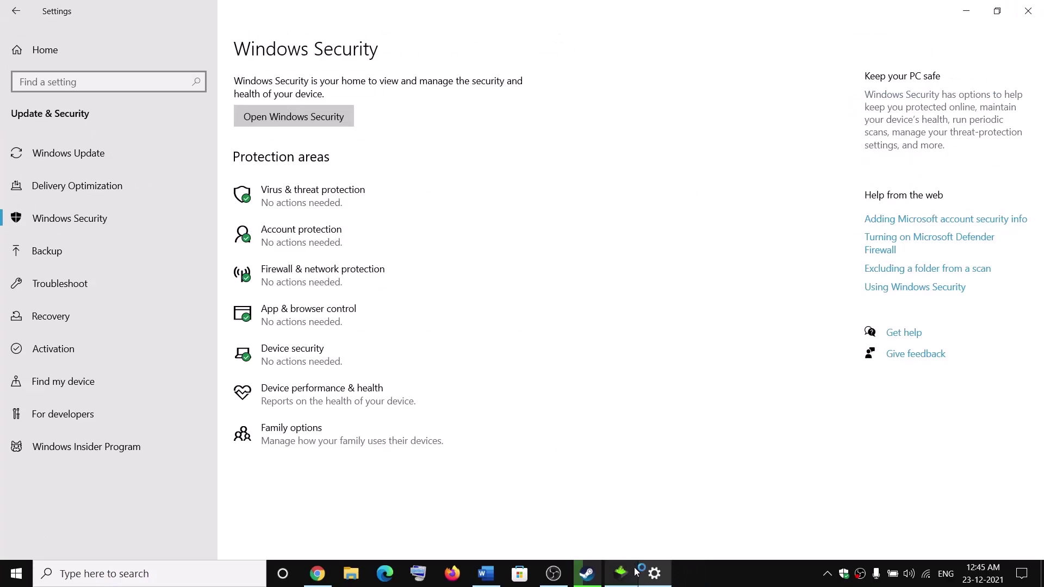
# - Bring up Steam, switch to Word and highlight the Step 3 instruction about verifying the game files
pyautogui.click(597, 576)
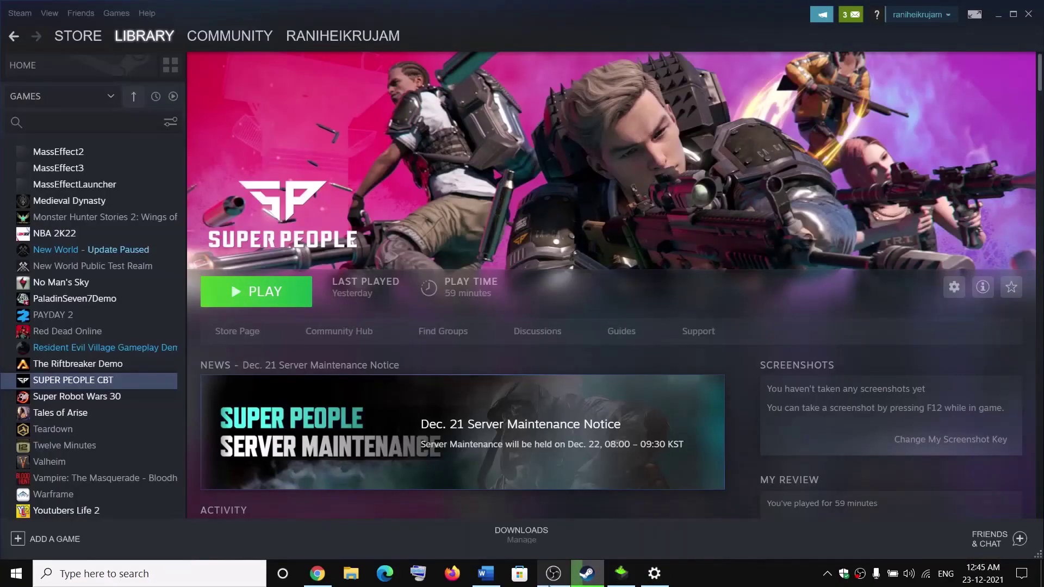
pyautogui.click(486, 574)
pyautogui.scroll(-5, 339, 324)
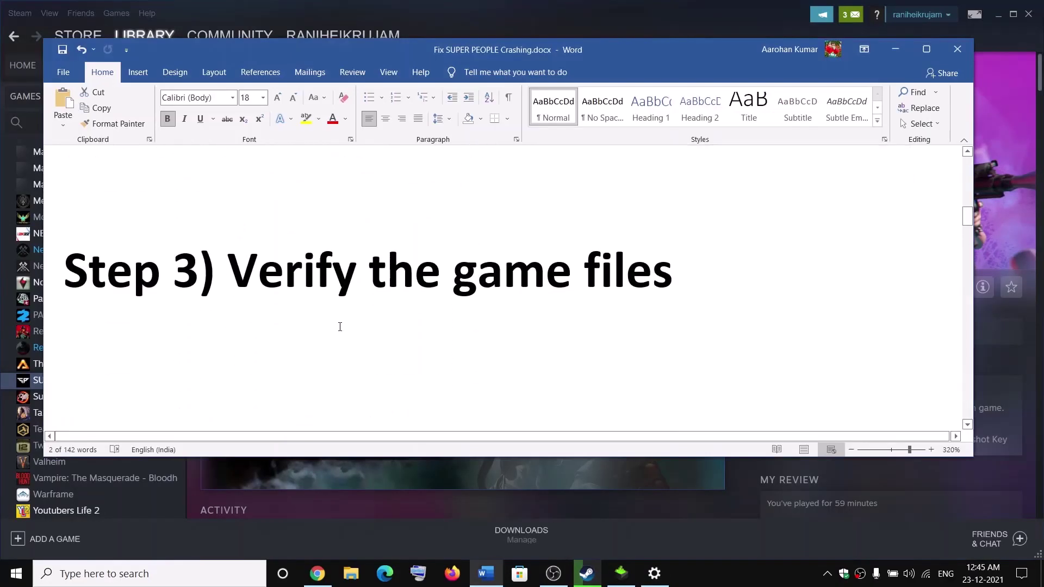
pyautogui.moveTo(334, 270); pyautogui.dragTo(673, 272)
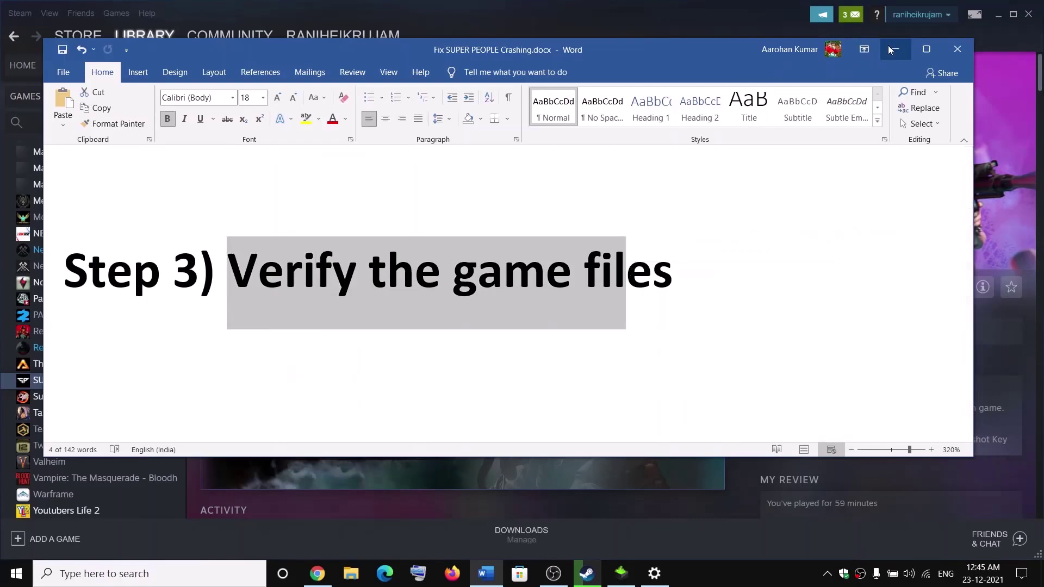
# - Return to Steam and view the verify integrity option in the local files properties of SUPER PEOPLE CBT
pyautogui.click(893, 48)
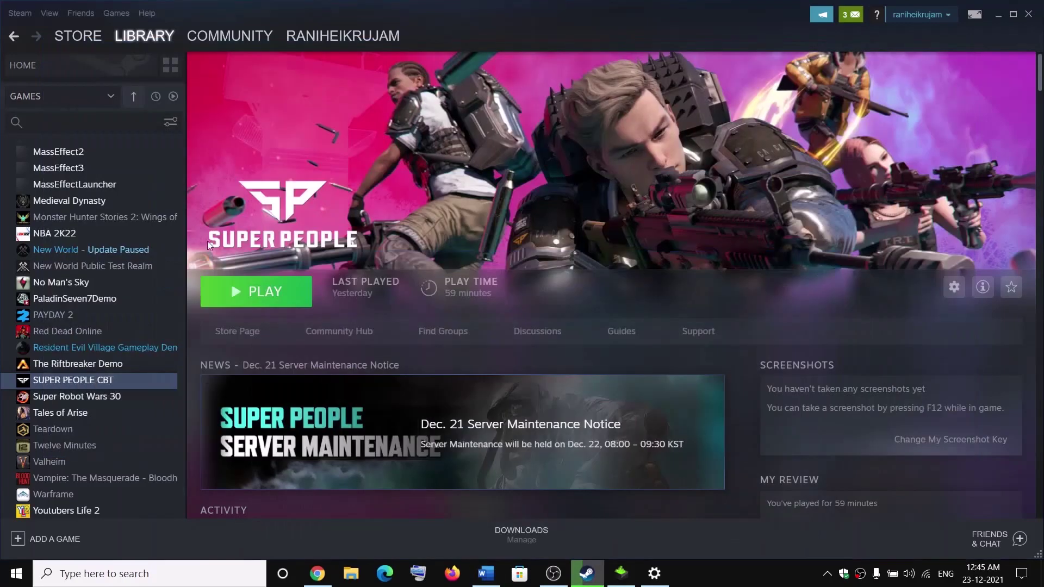
pyautogui.rightClick(102, 385)
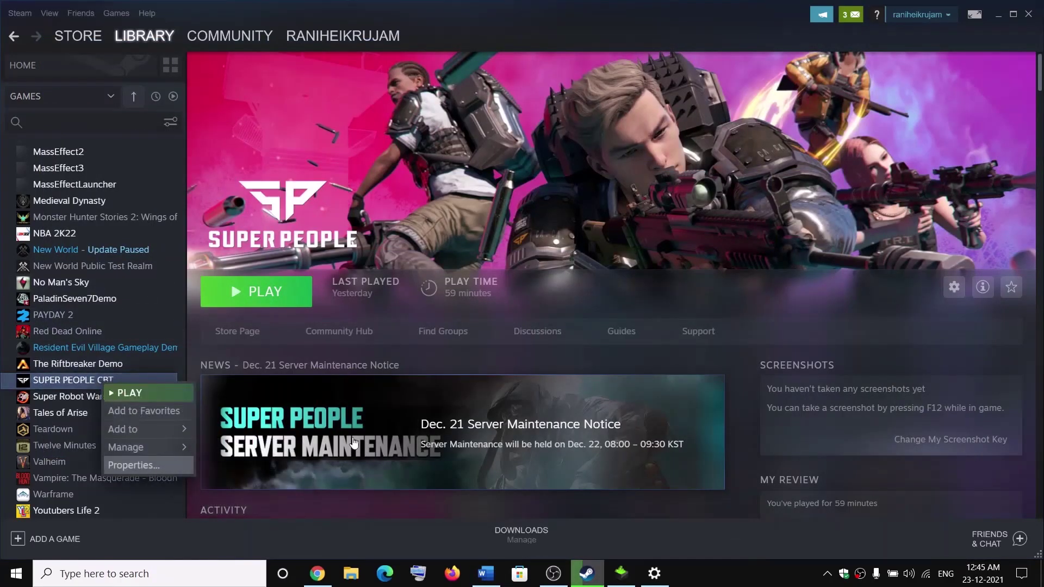
pyautogui.click(133, 465)
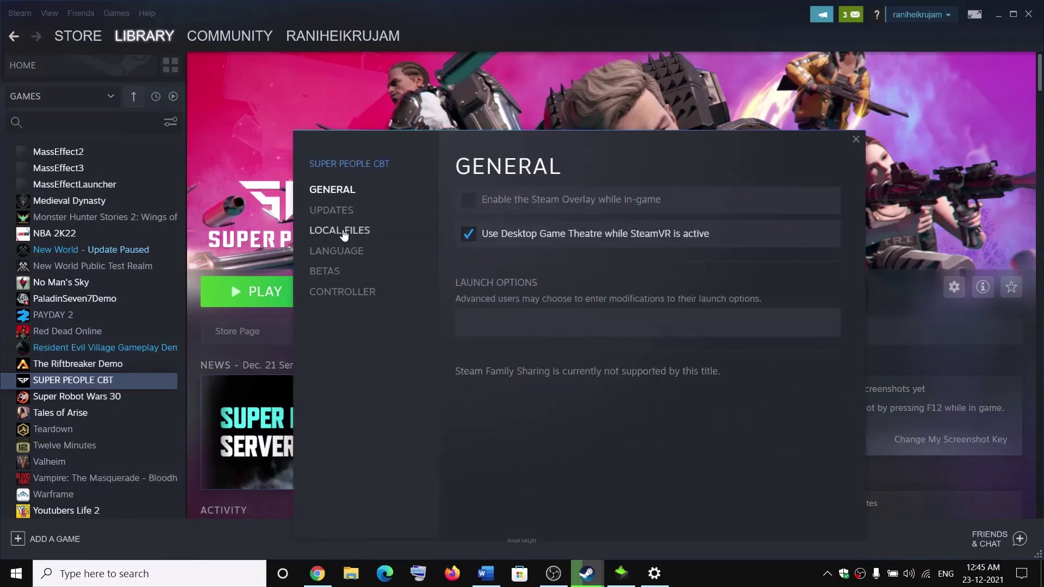
pyautogui.click(341, 231)
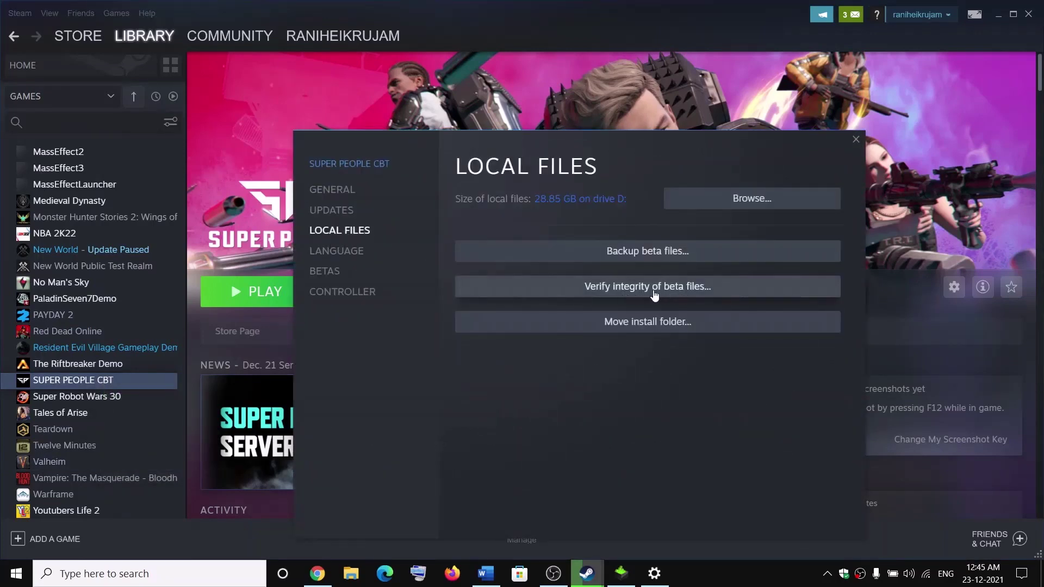
pyautogui.click(856, 140)
# - Switch to Word and highlight the Step 4 instruction about running the game as an administrator
pyautogui.click(485, 573)
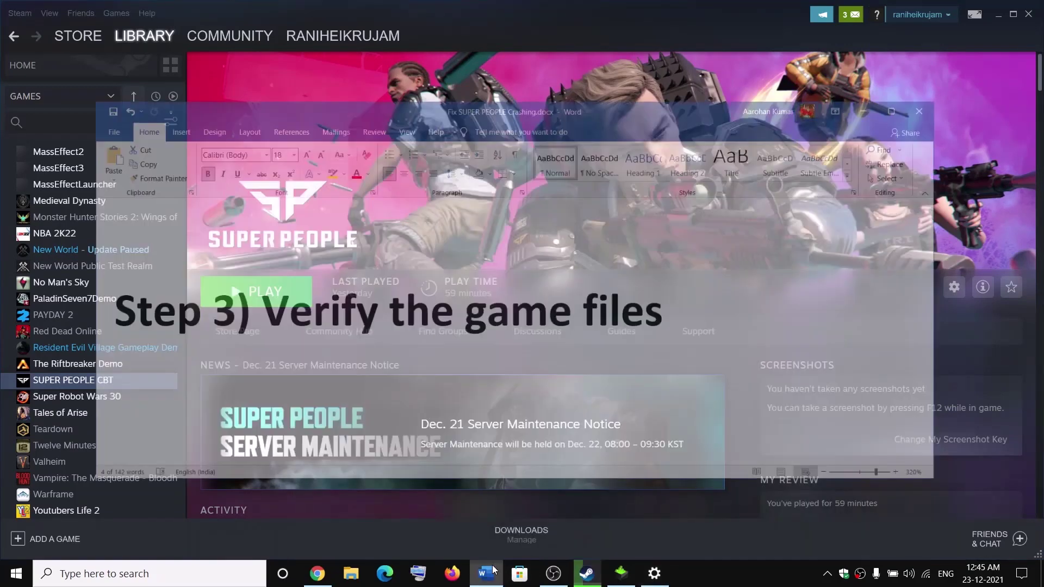
pyautogui.scroll(-3, 268, 326)
pyautogui.moveTo(285, 272); pyautogui.dragTo(876, 255)
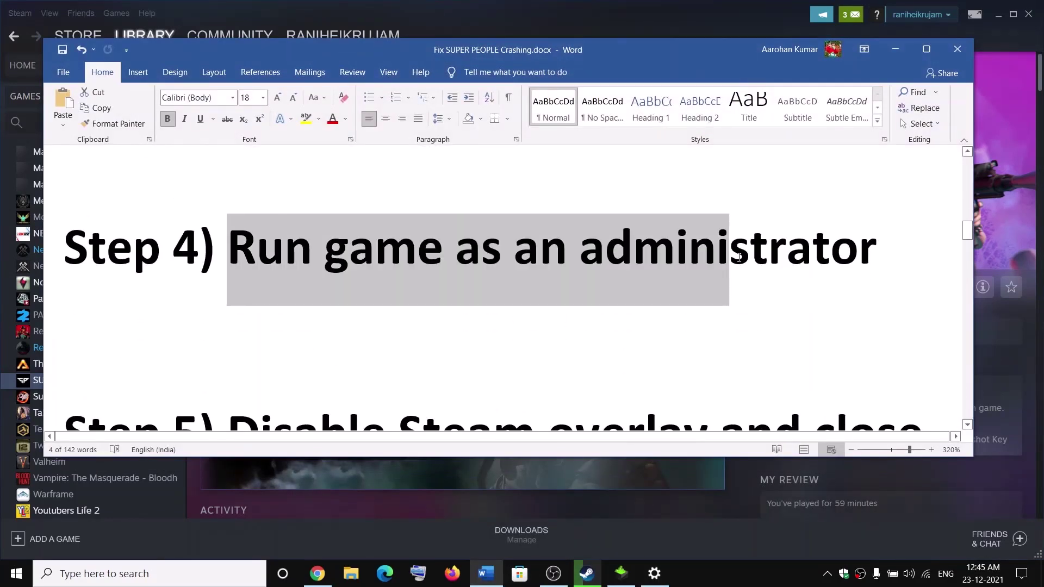
# - Return to Steam and browse the local files of SUPER PEOPLE CBT in File Explorer
pyautogui.click(895, 49)
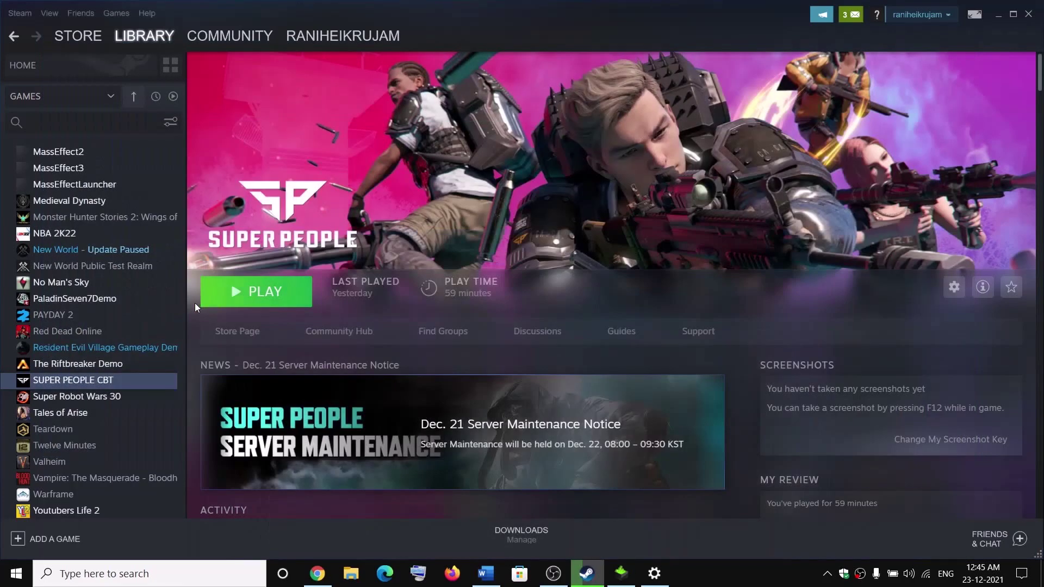
pyautogui.rightClick(97, 383)
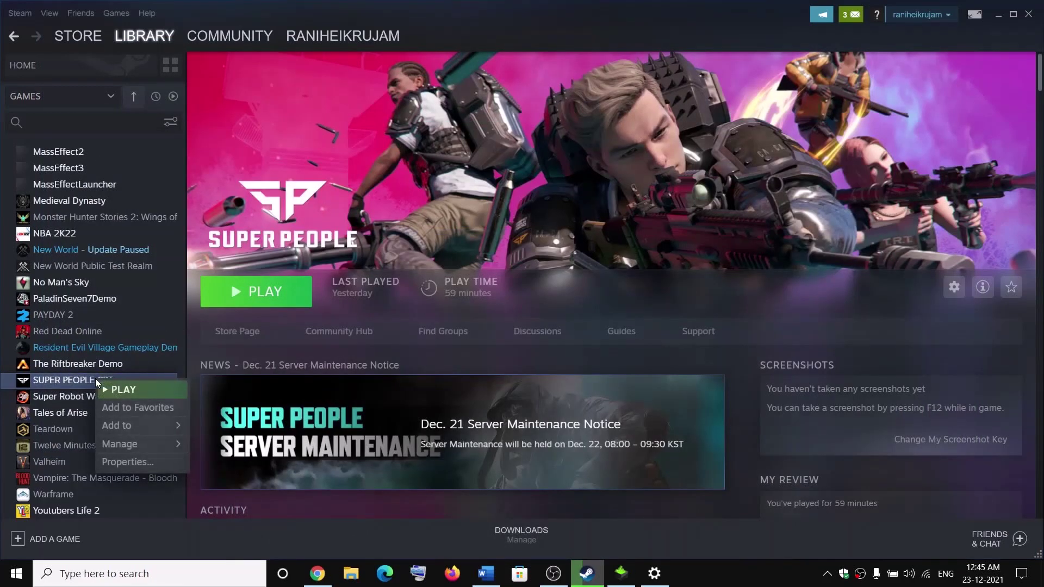
pyautogui.moveTo(135, 445)
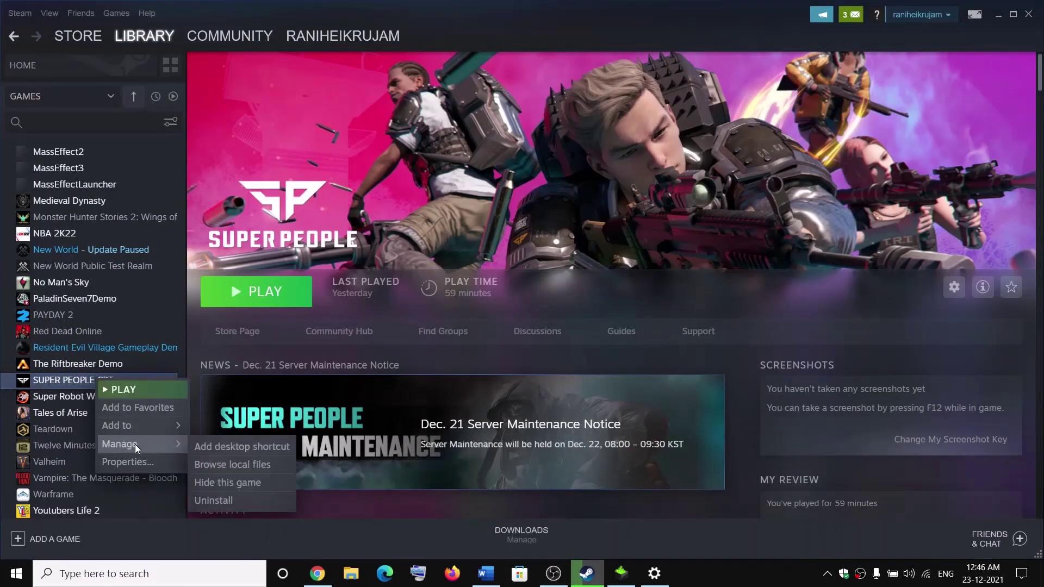
pyautogui.click(248, 471)
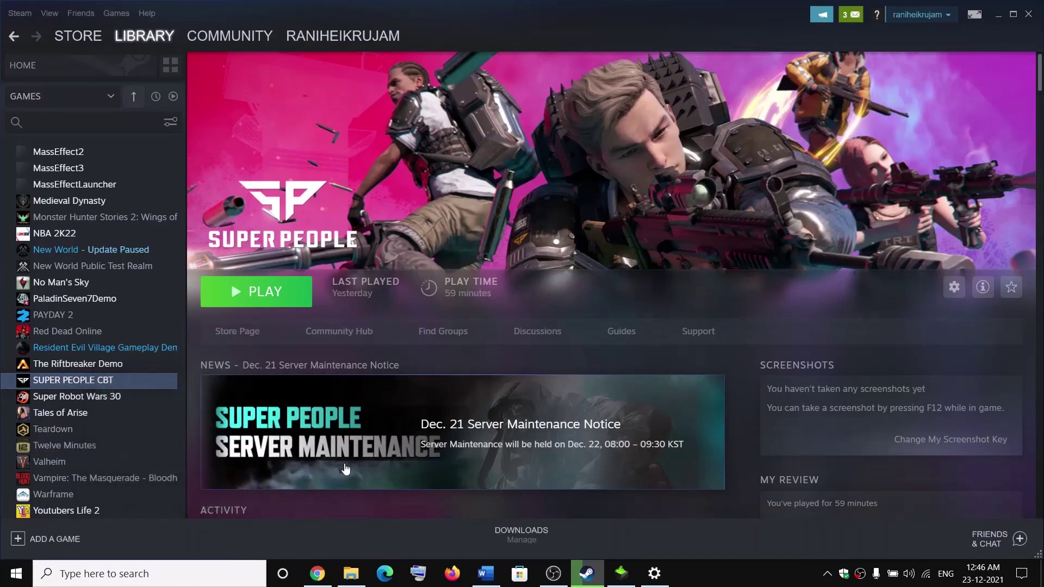
pyautogui.click(351, 573)
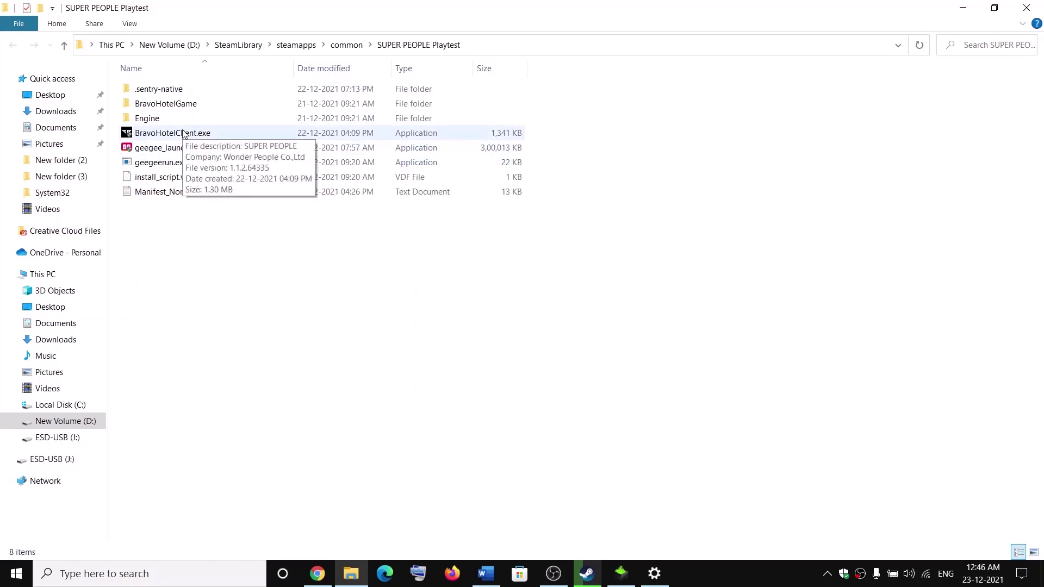
# - Set BravoHotelClient.exe to run as an administrator in its compatibility properties and apply the change
pyautogui.click(166, 136)
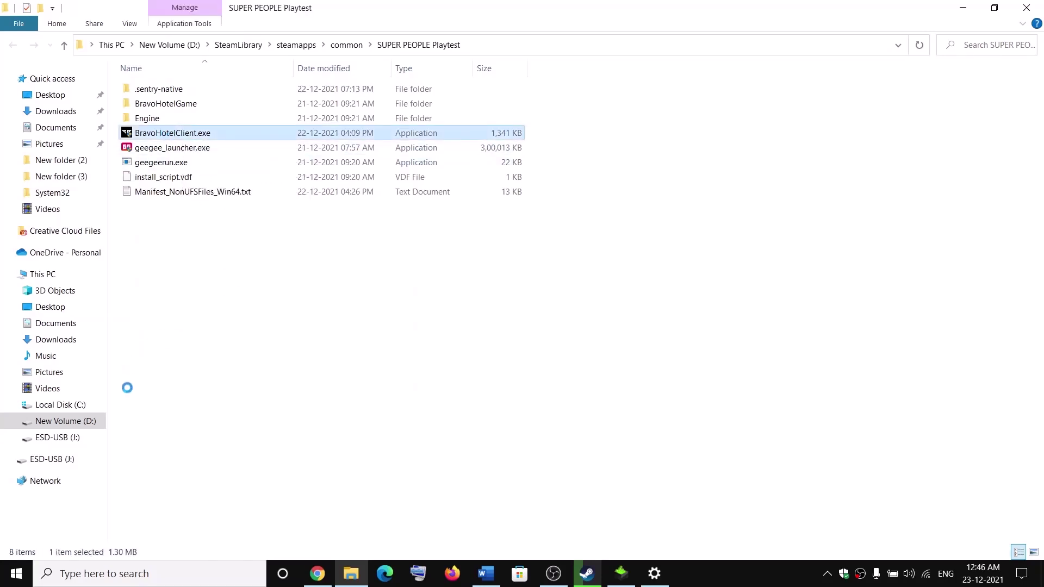
pyautogui.hotkey('shift', 'F10')
pyautogui.press('Escape')
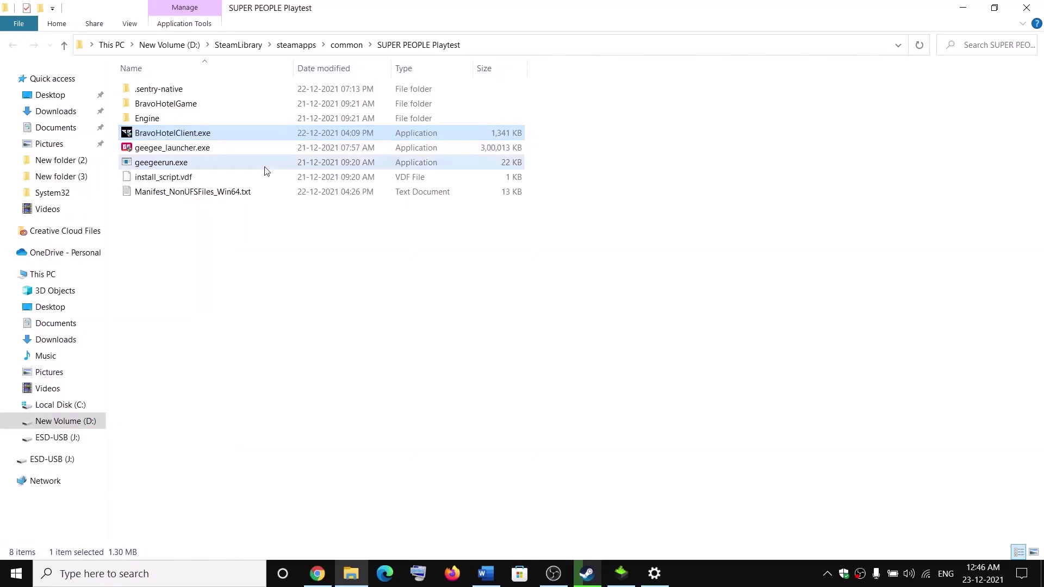
pyautogui.click(146, 168)
pyautogui.click(146, 136)
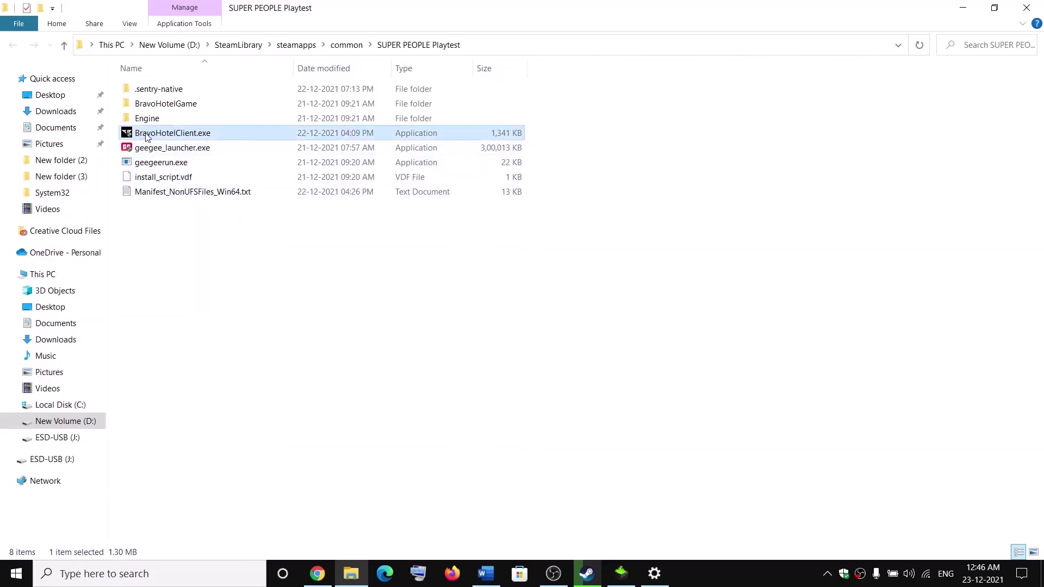
pyautogui.rightClick(145, 136)
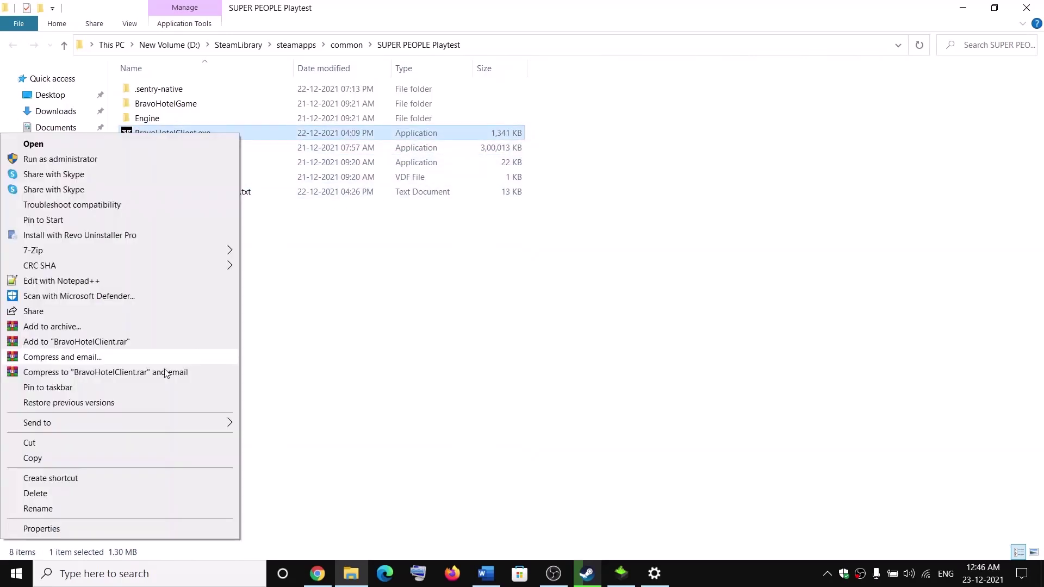
pyautogui.click(45, 528)
pyautogui.moveTo(356, 150); pyautogui.dragTo(433, 103)
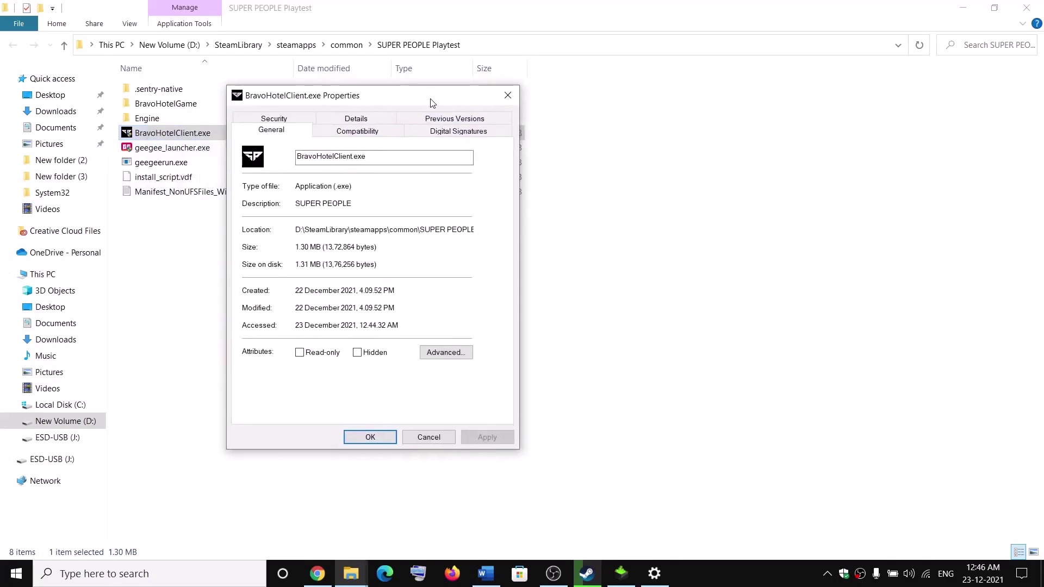
pyautogui.click(362, 133)
pyautogui.click(254, 345)
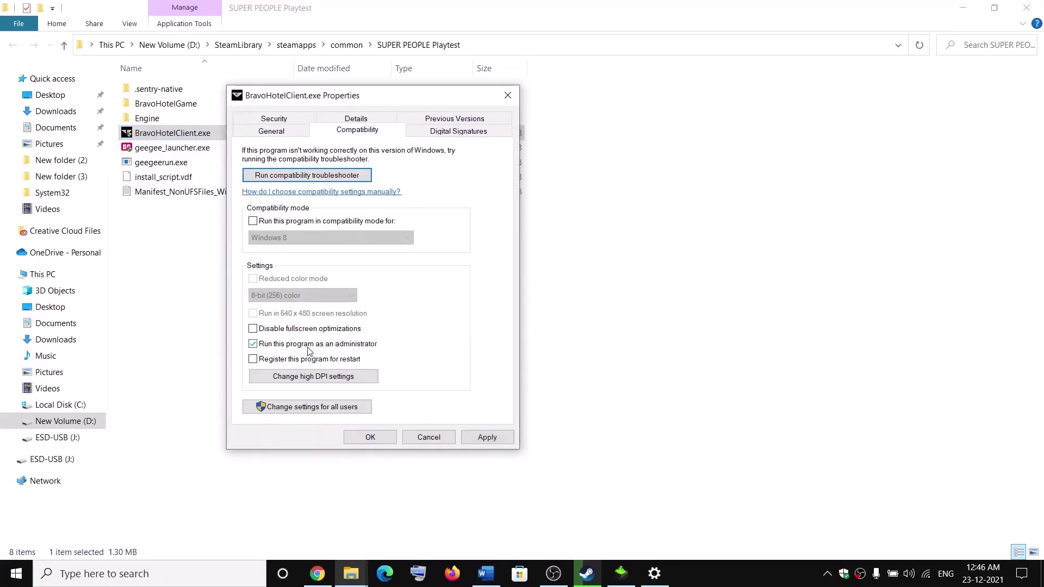
pyautogui.click(487, 437)
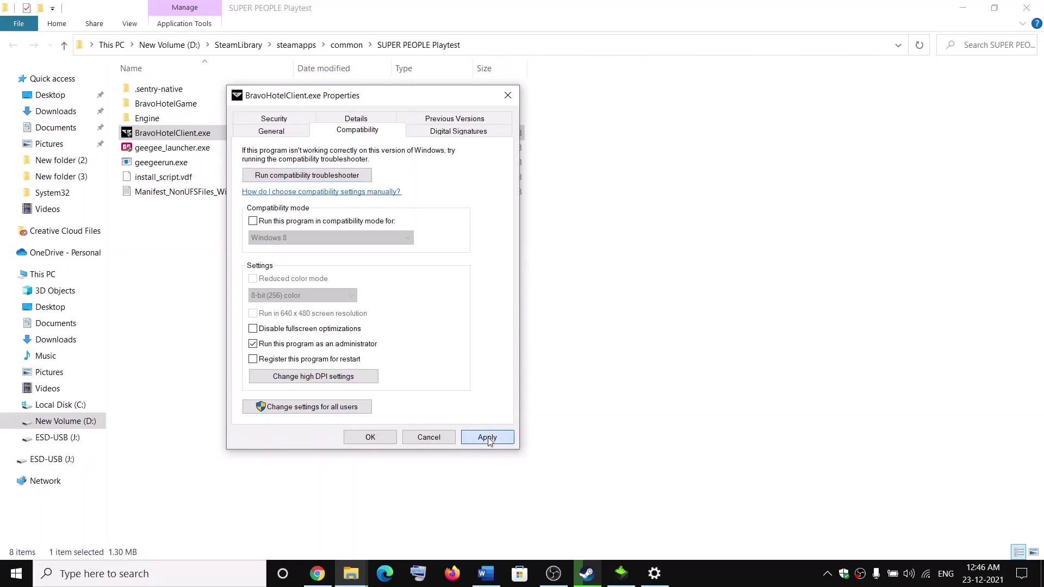
pyautogui.click(371, 438)
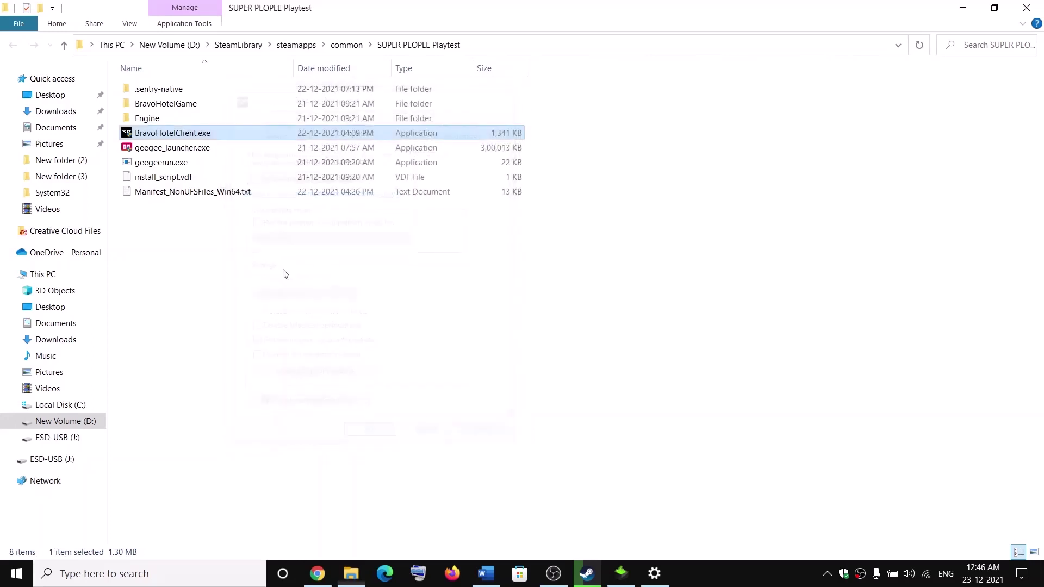
# - Set geegeerun.exe to run as an administrator in its compatibility properties and close the game folder
pyautogui.click(146, 164)
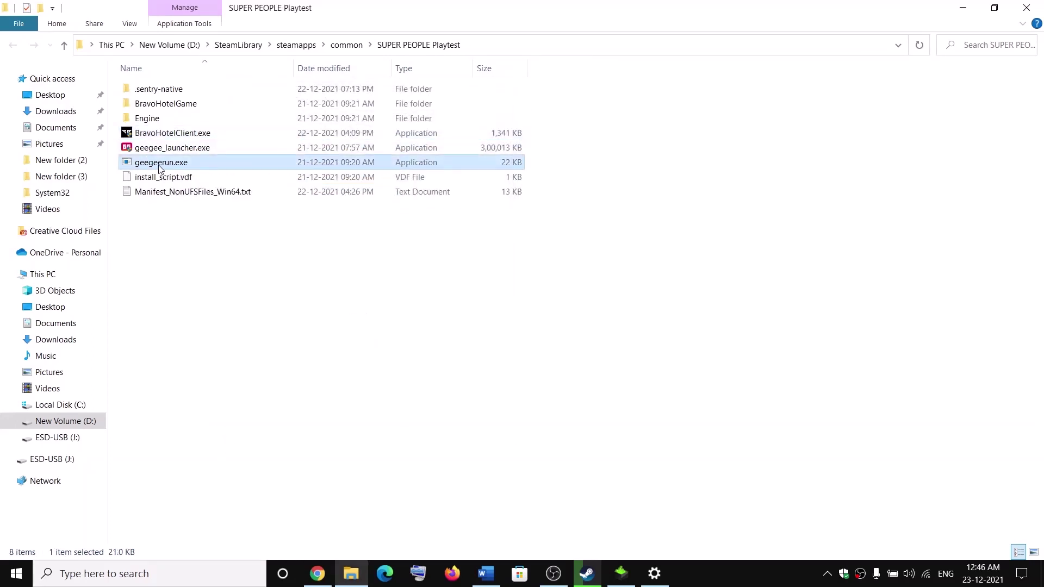
pyautogui.hotkey('shift', 'F10')
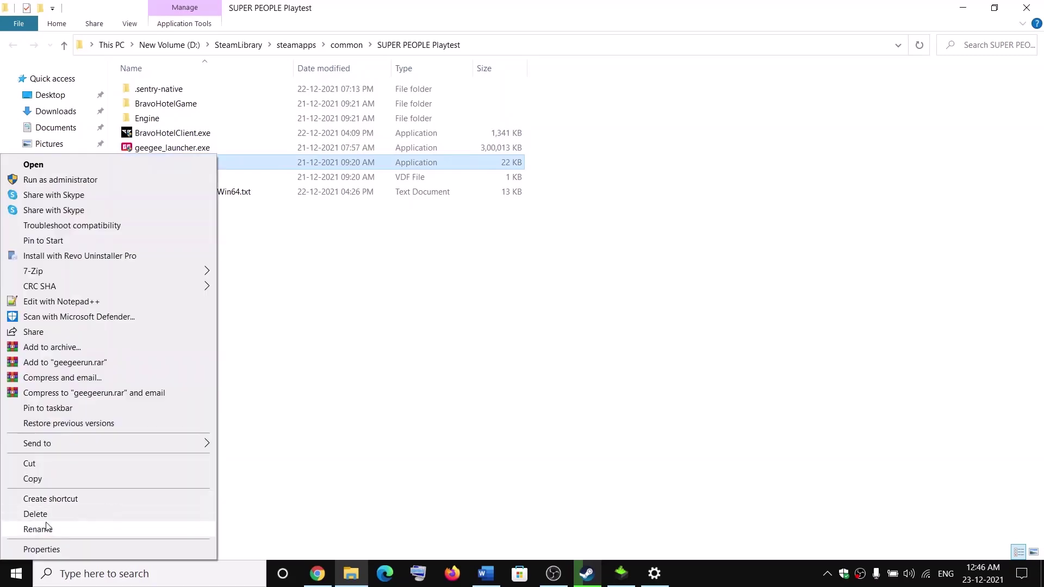
pyautogui.click(38, 551)
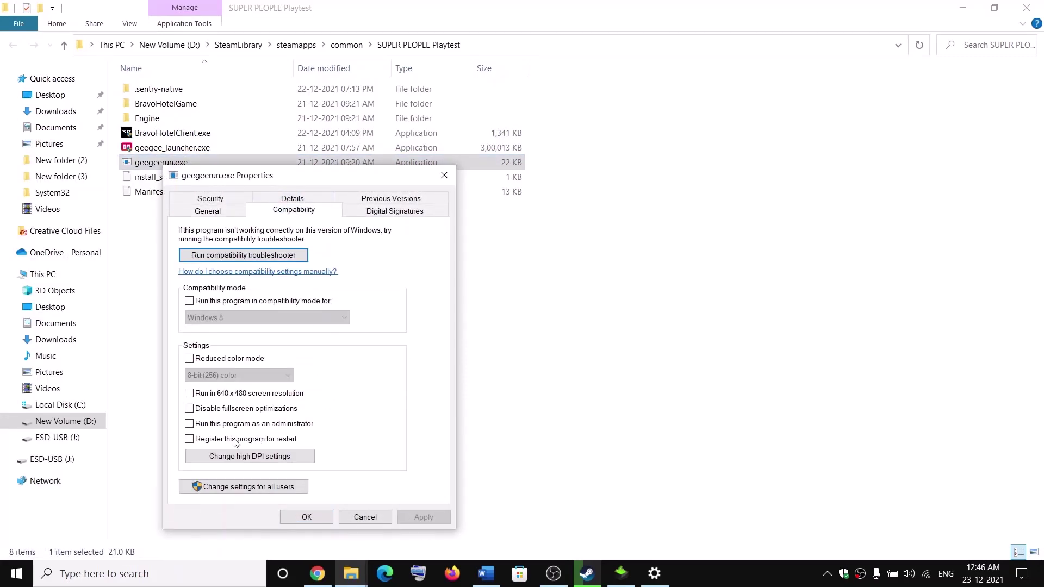
pyautogui.click(190, 425)
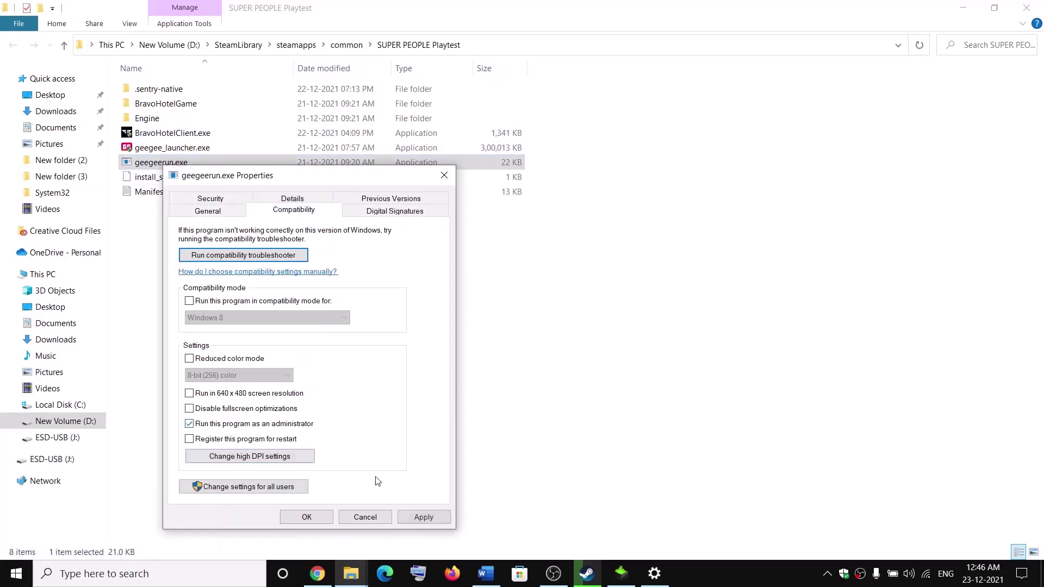
pyautogui.click(424, 517)
pyautogui.click(309, 518)
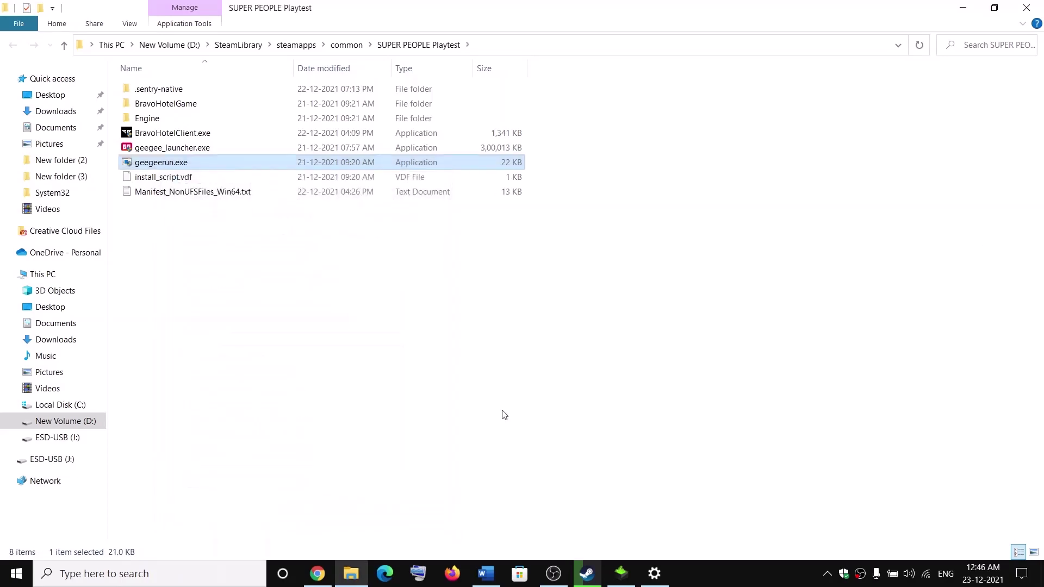
pyautogui.click(1027, 9)
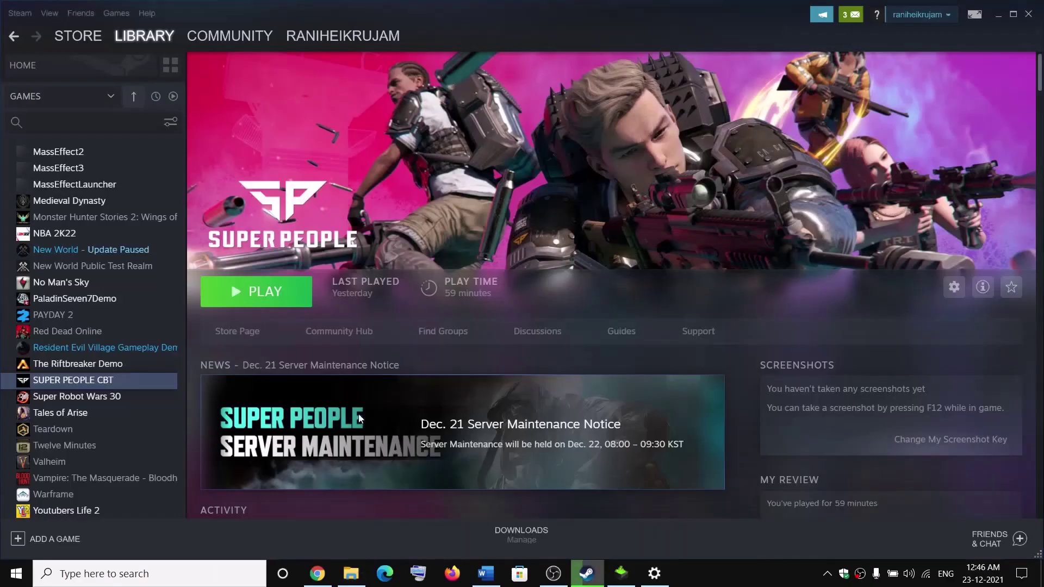
# - Switch to Word and highlight the Step 5 instruction about disabling the Steam overlay and closing overlay applications
pyautogui.click(498, 578)
pyautogui.scroll(-3, 325, 328)
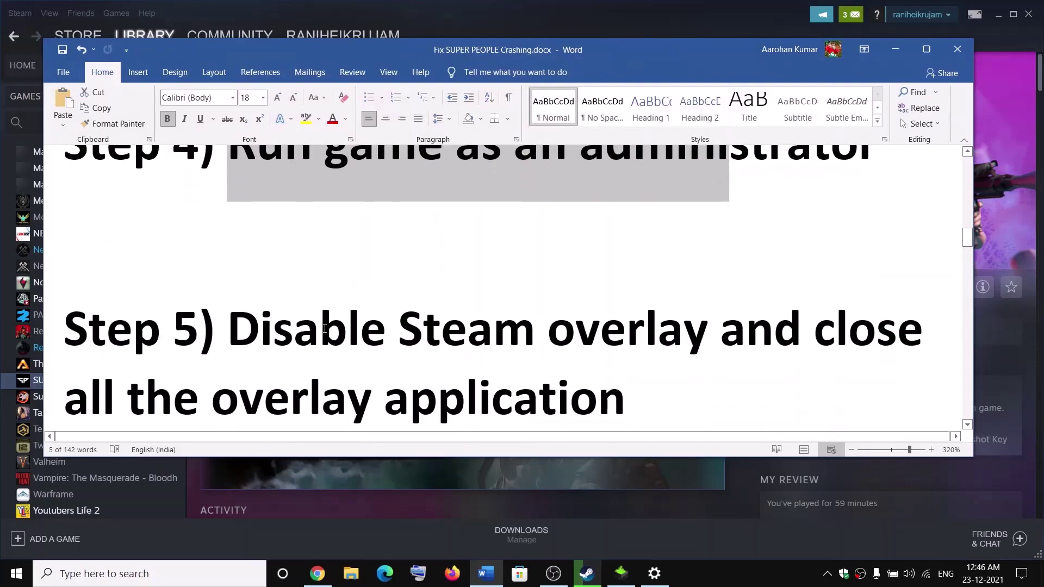
pyautogui.moveTo(376, 234); pyautogui.dragTo(625, 304)
pyautogui.click(895, 49)
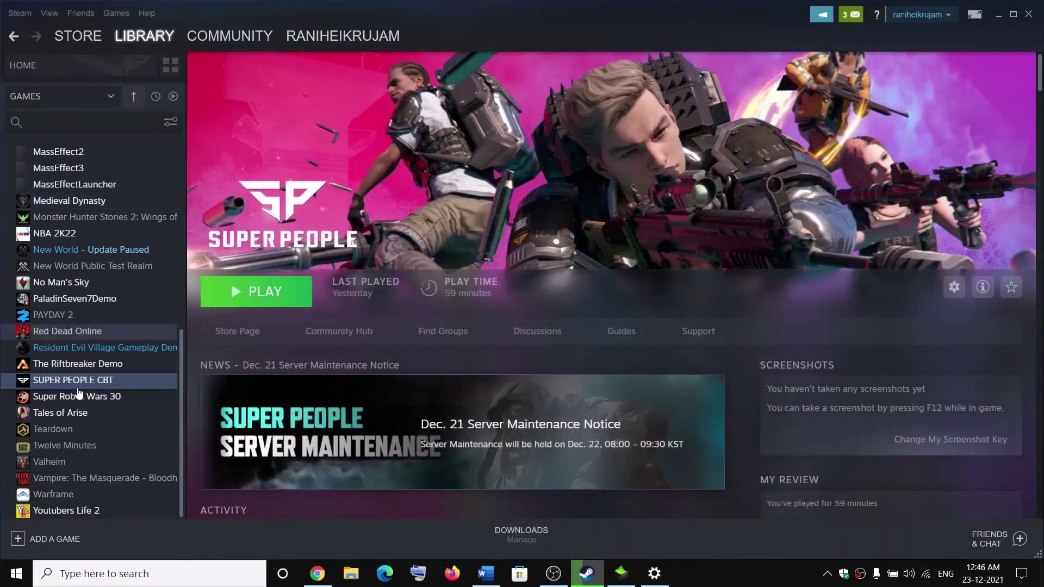
# - Return to Steam and view the Steam Overlay option in the general properties of SUPER PEOPLE CBT
pyautogui.rightClick(84, 381)
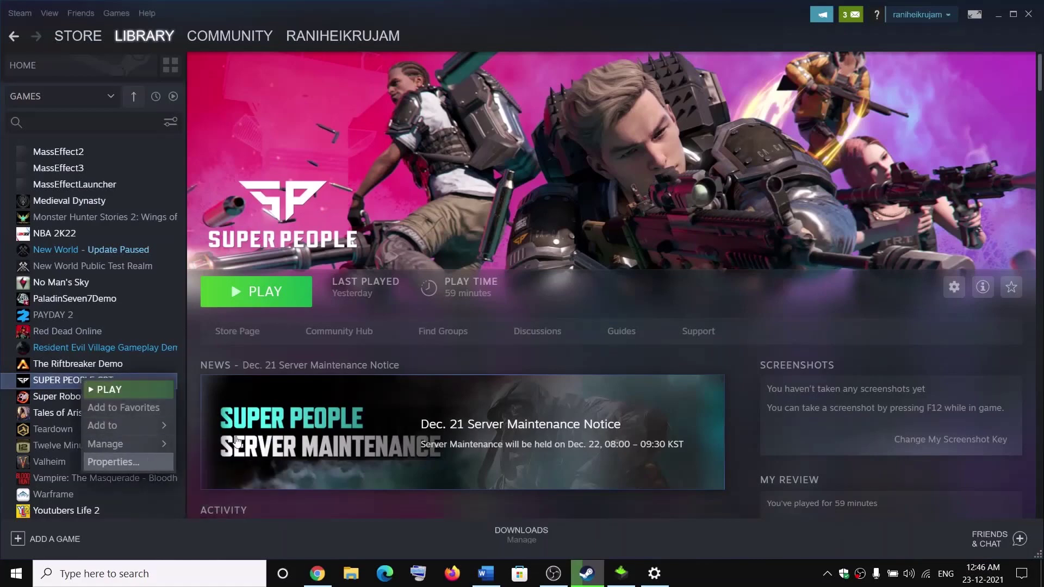
pyautogui.click(113, 463)
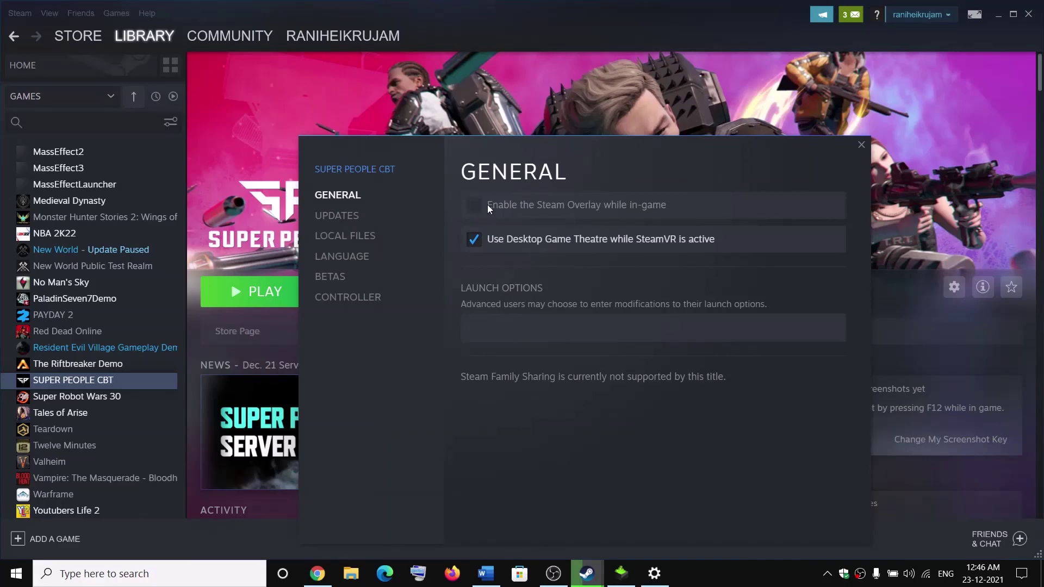
pyautogui.click(861, 145)
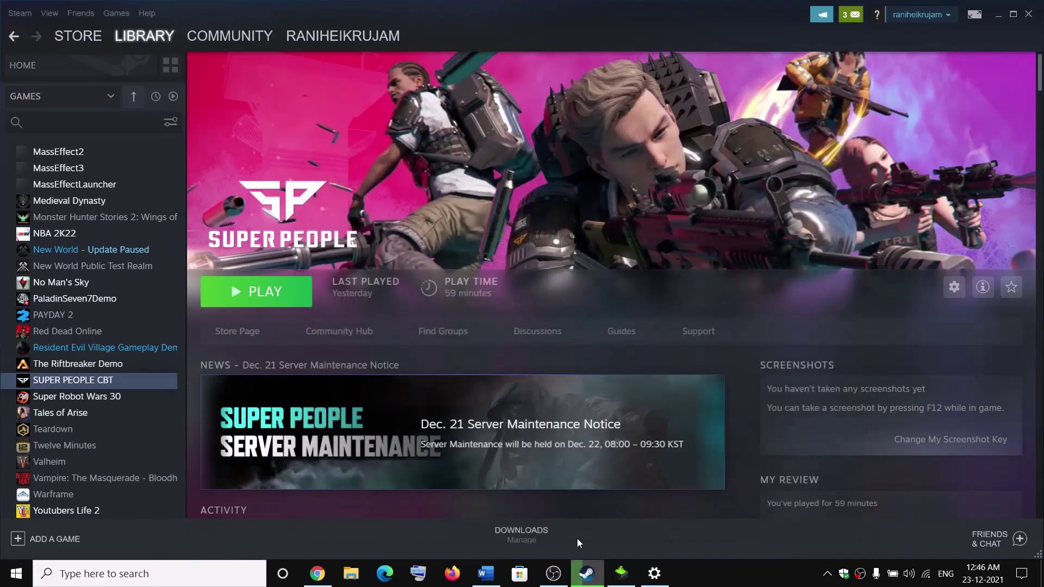
# - Switch to Word and highlight the Step 6 instruction about updating Windows to the latest version
pyautogui.click(486, 574)
pyautogui.scroll(-5, 379, 315)
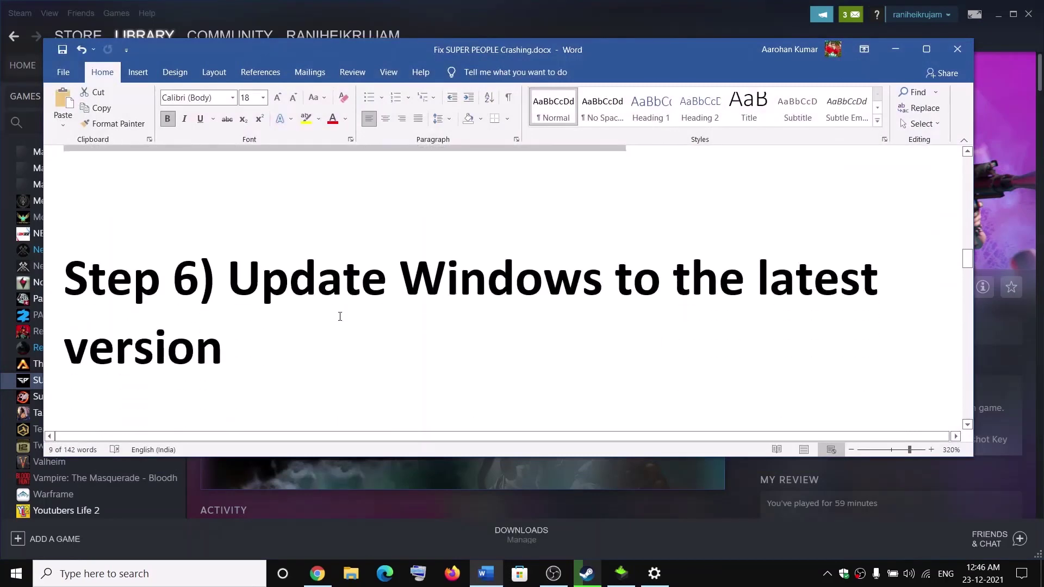
pyautogui.moveTo(257, 282); pyautogui.dragTo(239, 346)
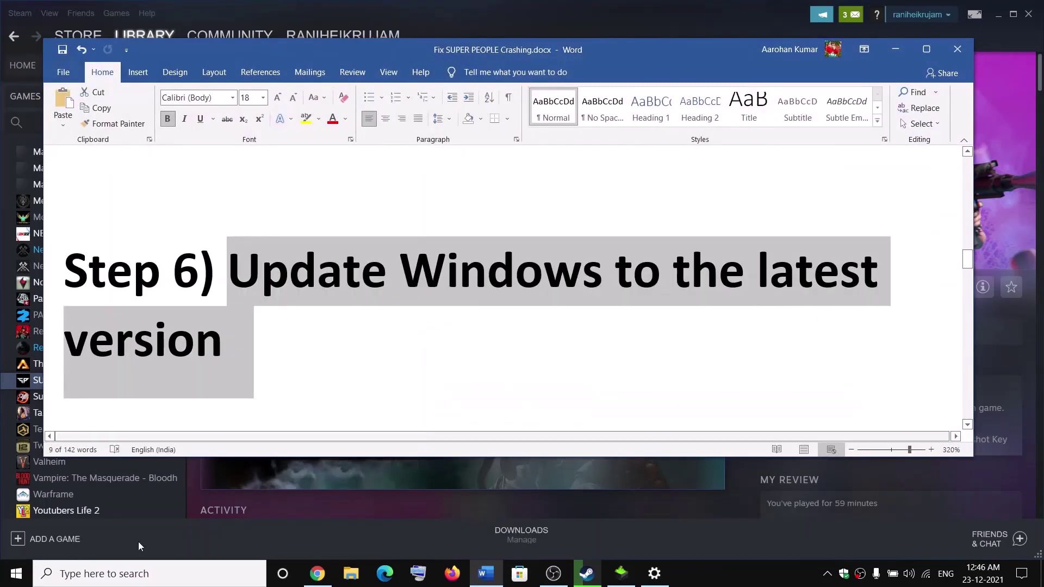
pyautogui.click(163, 391)
# - Switch to Windows Settings, view the Windows Update page under Update & Security, and minimize it
pyautogui.click(17, 574)
pyautogui.click(17, 516)
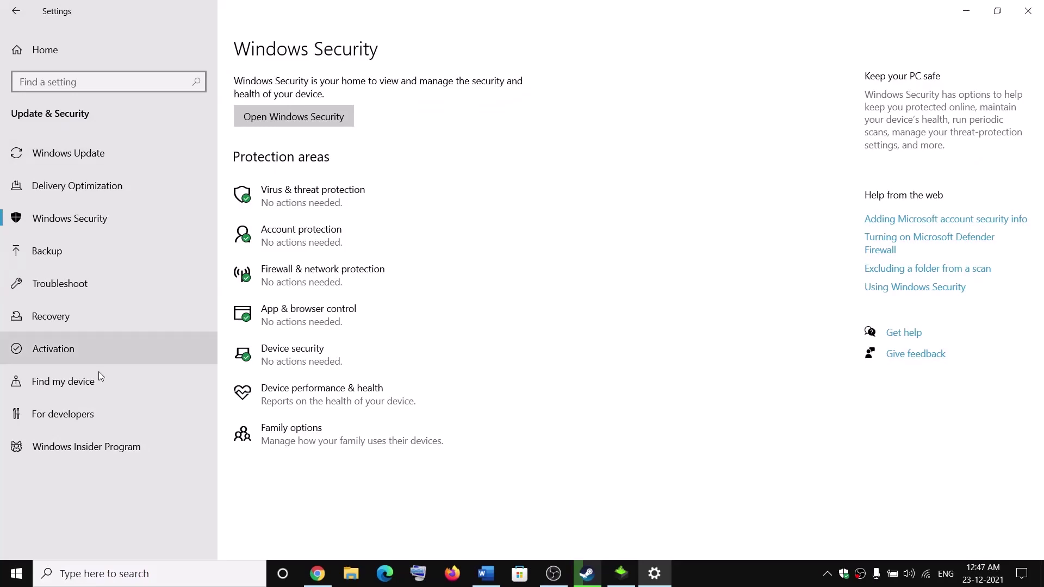
pyautogui.click(41, 49)
pyautogui.click(572, 368)
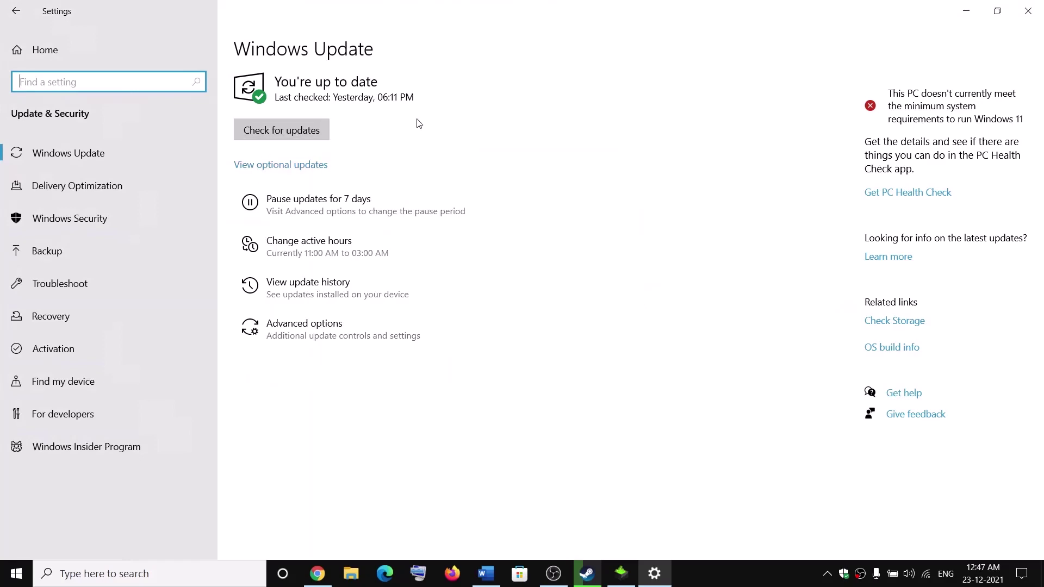
pyautogui.click(967, 11)
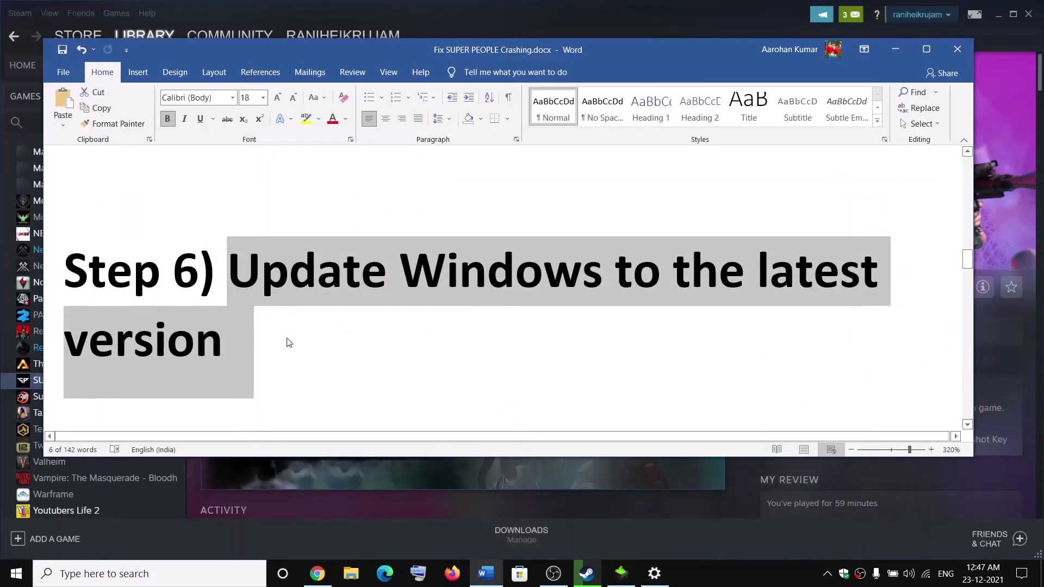
# - Highlight the Step 7 instruction about installing Visual C++ files and its Microsoft download link in the Word document
pyautogui.scroll(-5, 305, 331)
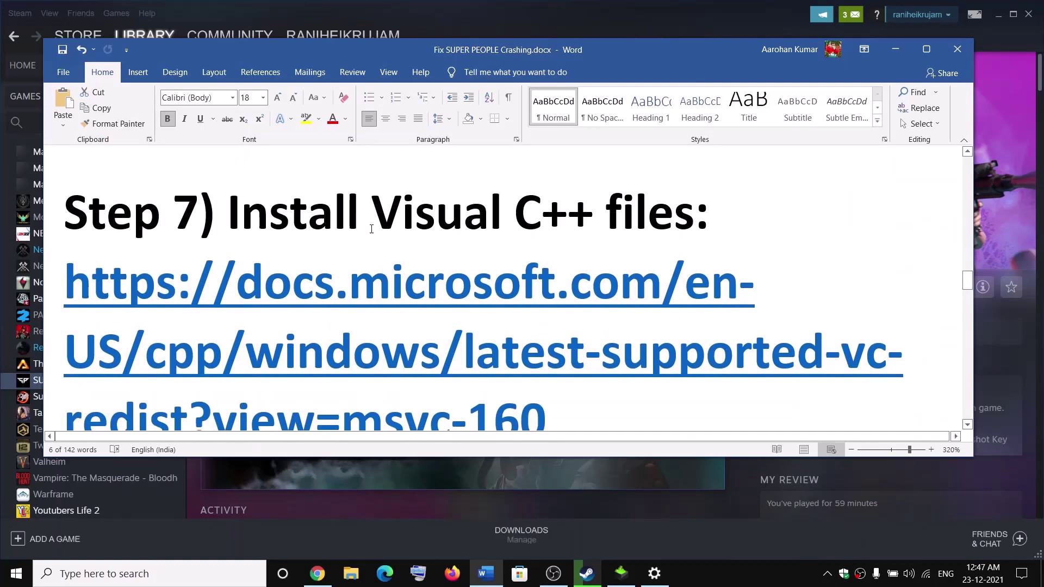
pyautogui.moveTo(372, 229); pyautogui.dragTo(707, 220)
pyautogui.scroll(-3, 532, 313)
pyautogui.scroll(2, 542, 322)
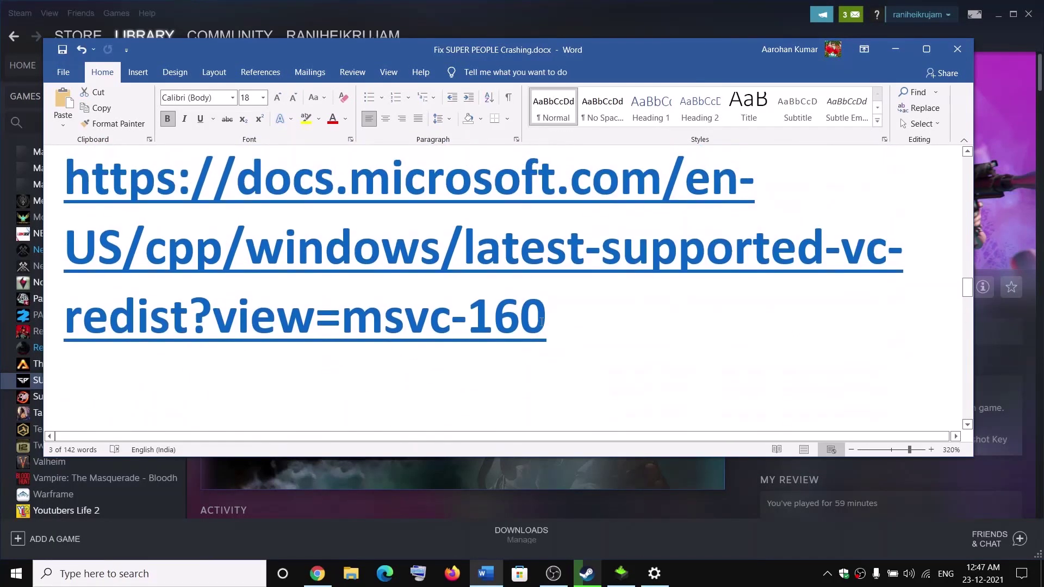
pyautogui.moveTo(542, 322); pyautogui.dragTo(66, 180)
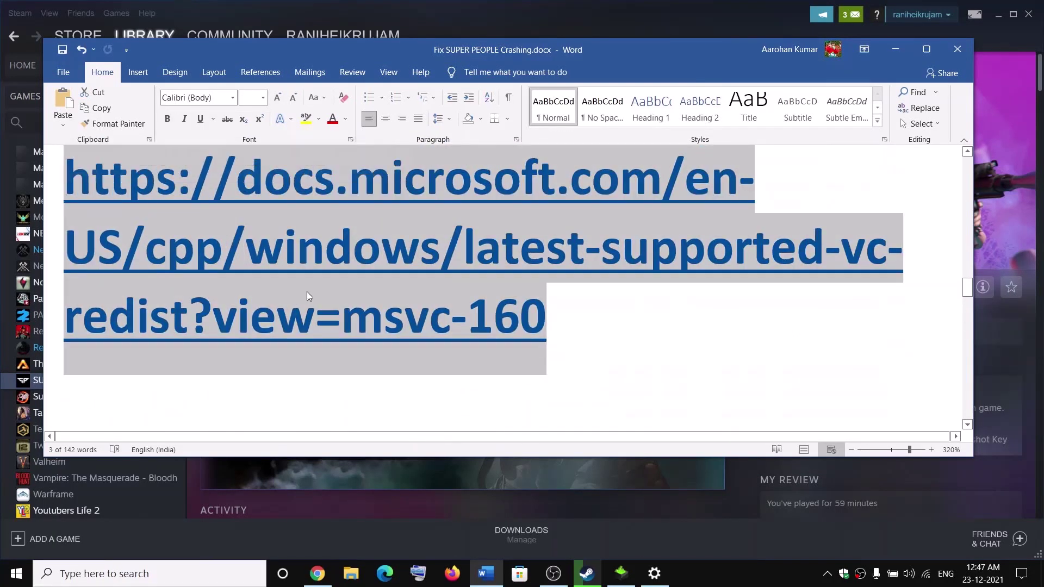
# - Switch to Chrome and examine the Visual Studio 2015, 2017, 2019, and 2022 section, highlighting its X86 and X64 redistributable entries
pyautogui.click(318, 573)
pyautogui.click(222, 12)
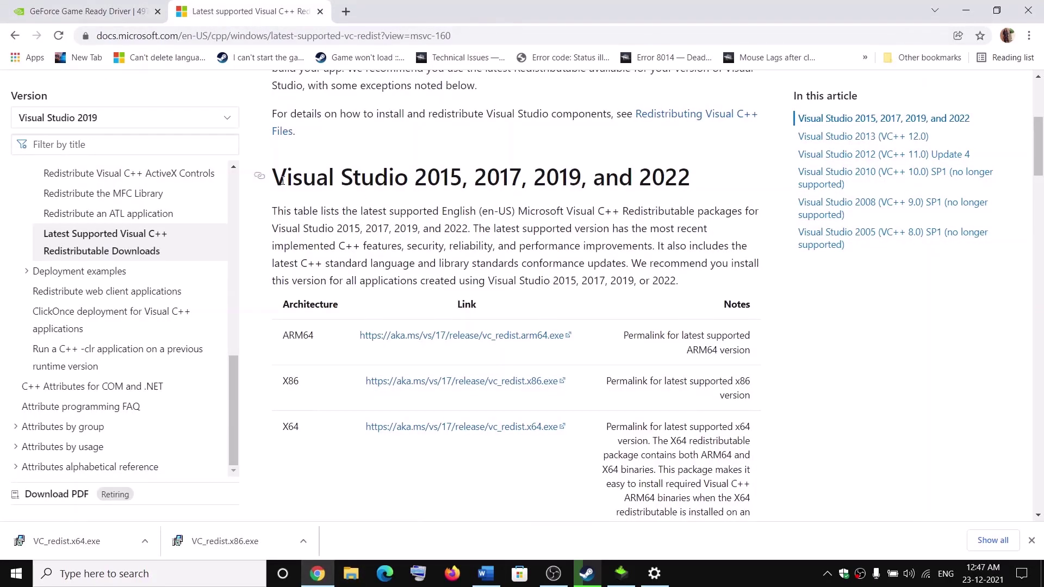
pyautogui.moveTo(282, 181); pyautogui.dragTo(686, 173)
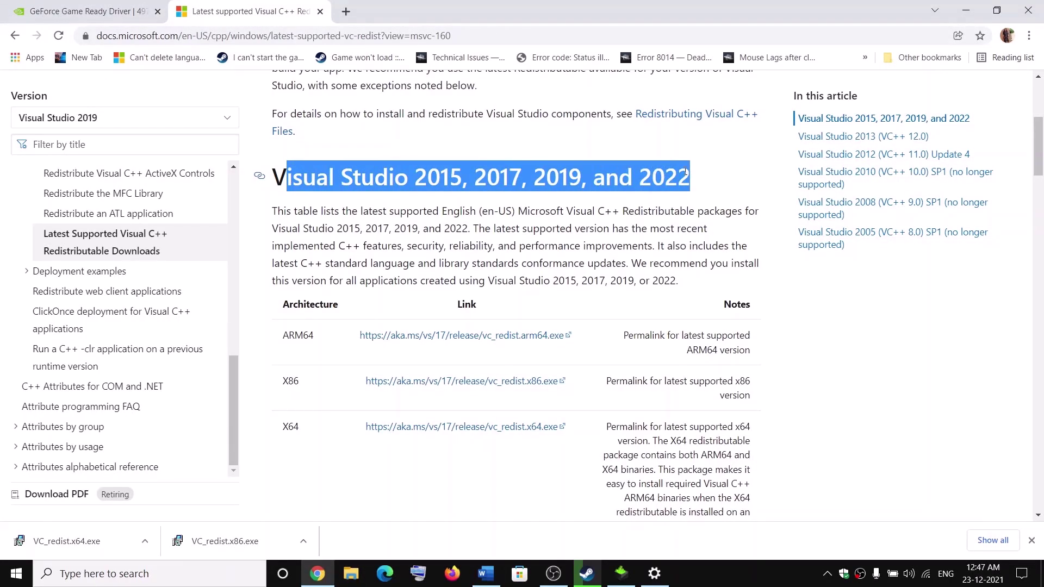
pyautogui.moveTo(275, 387); pyautogui.dragTo(306, 387)
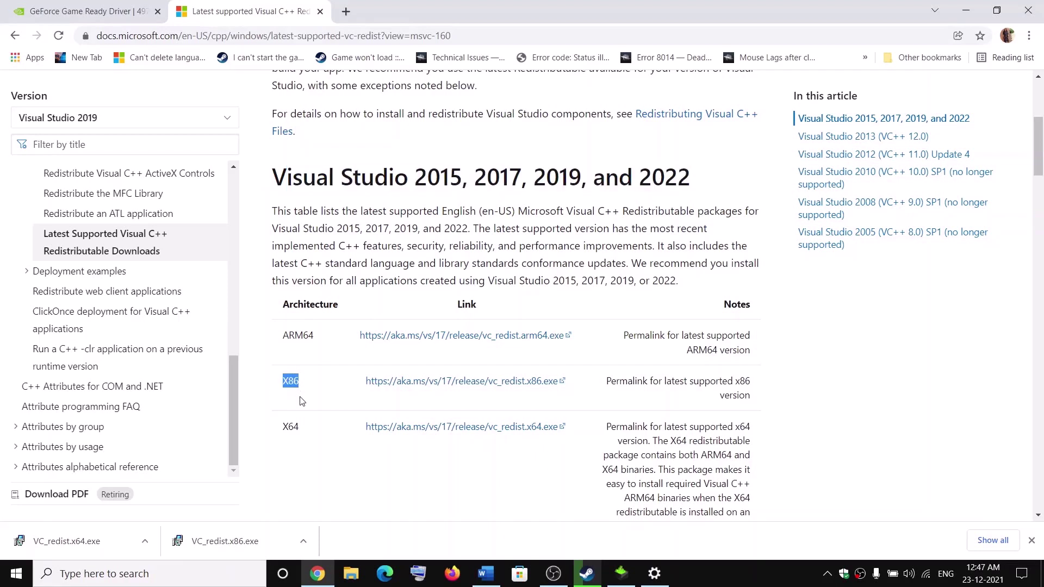
pyautogui.moveTo(278, 429); pyautogui.dragTo(307, 430)
pyautogui.moveTo(280, 382); pyautogui.dragTo(298, 381)
pyautogui.moveTo(280, 437); pyautogui.dragTo(306, 429)
pyautogui.moveTo(281, 382); pyautogui.dragTo(304, 382)
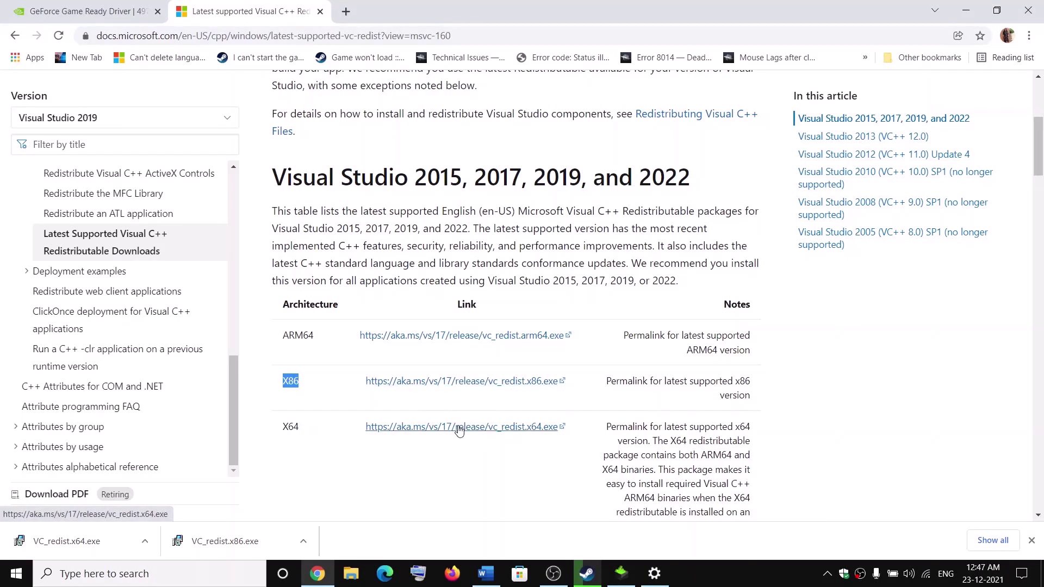
# - Launch the downloaded VC_redist.x64.exe and VC_redist.x86.exe installers and start a repair in each
pyautogui.click(106, 538)
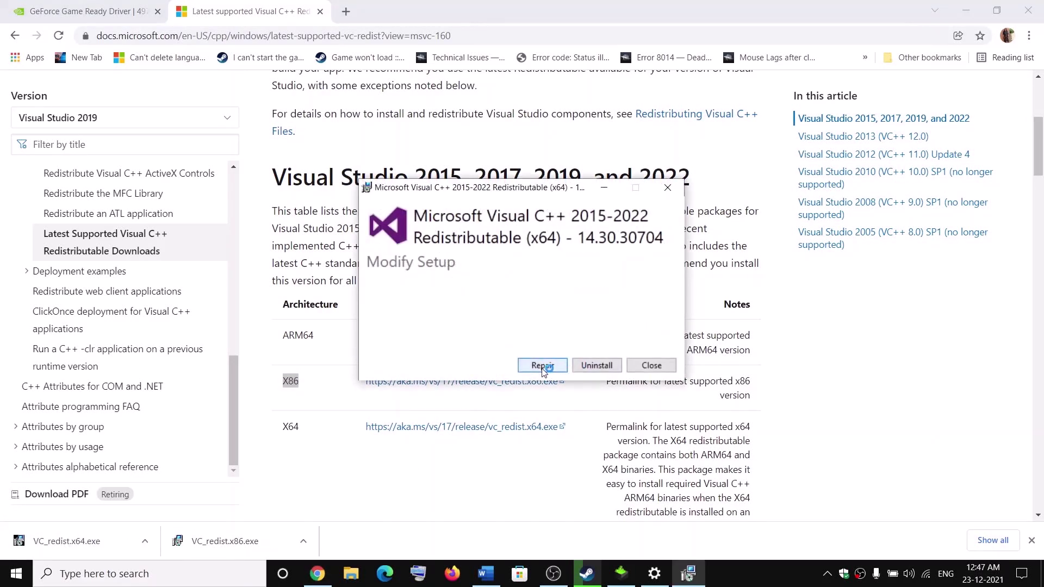
pyautogui.click(543, 366)
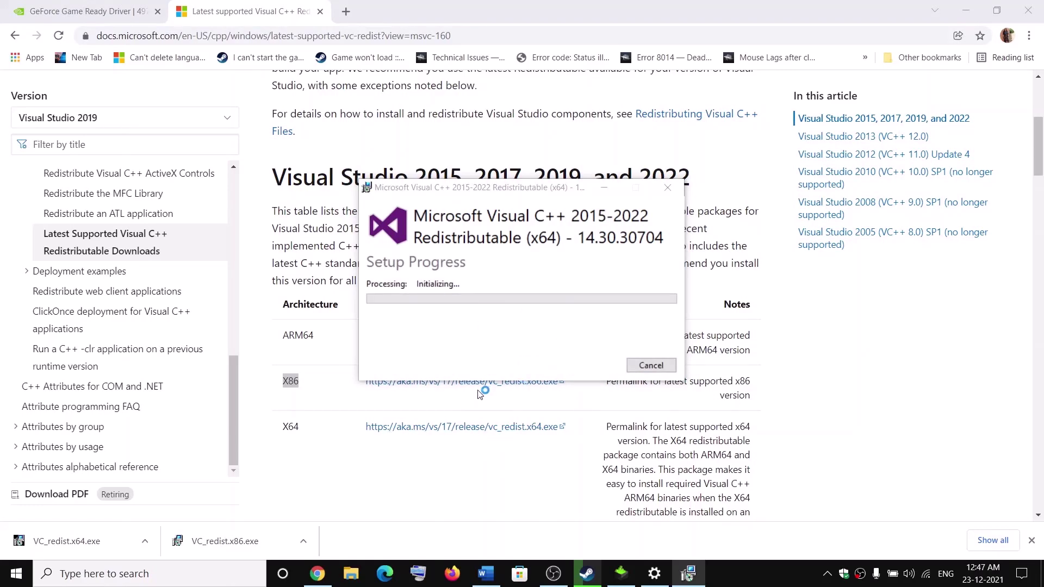
pyautogui.click(208, 542)
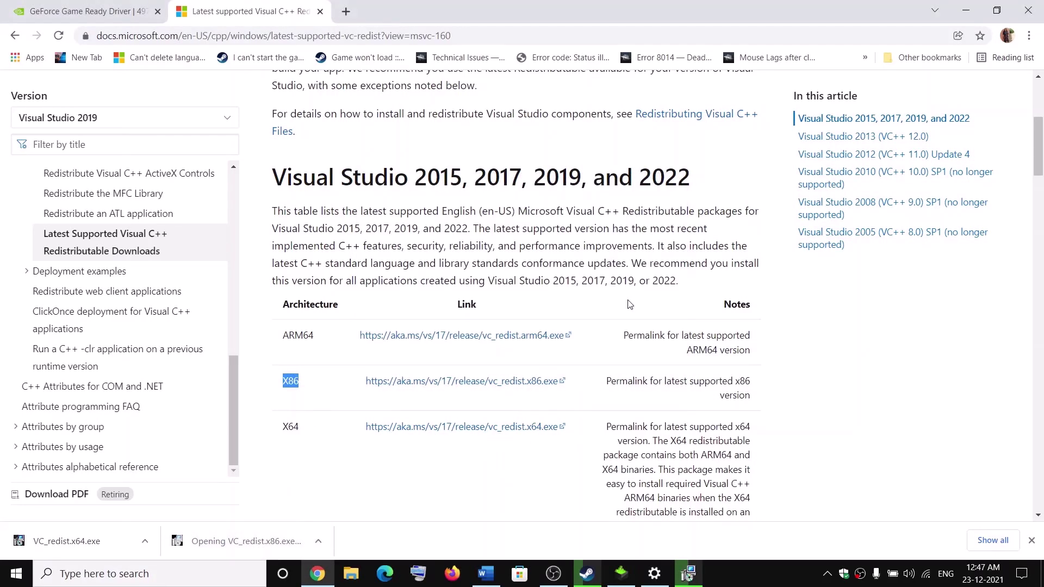
pyautogui.click(542, 365)
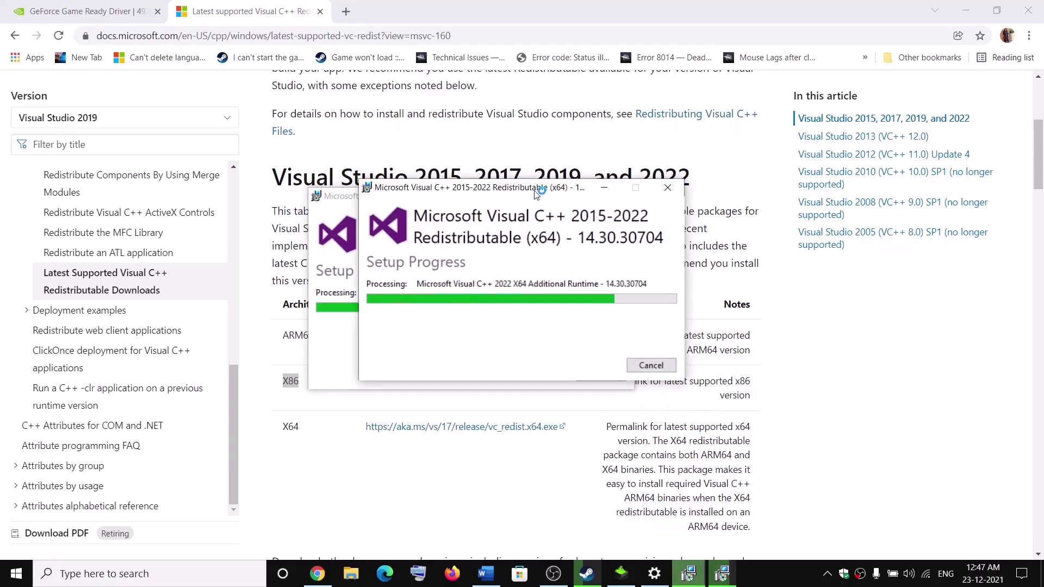
# - Let the x64 and x86 Visual C++ repairs finish, and close both installers without restarting the computer
pyautogui.moveTo(526, 194); pyautogui.dragTo(823, 185)
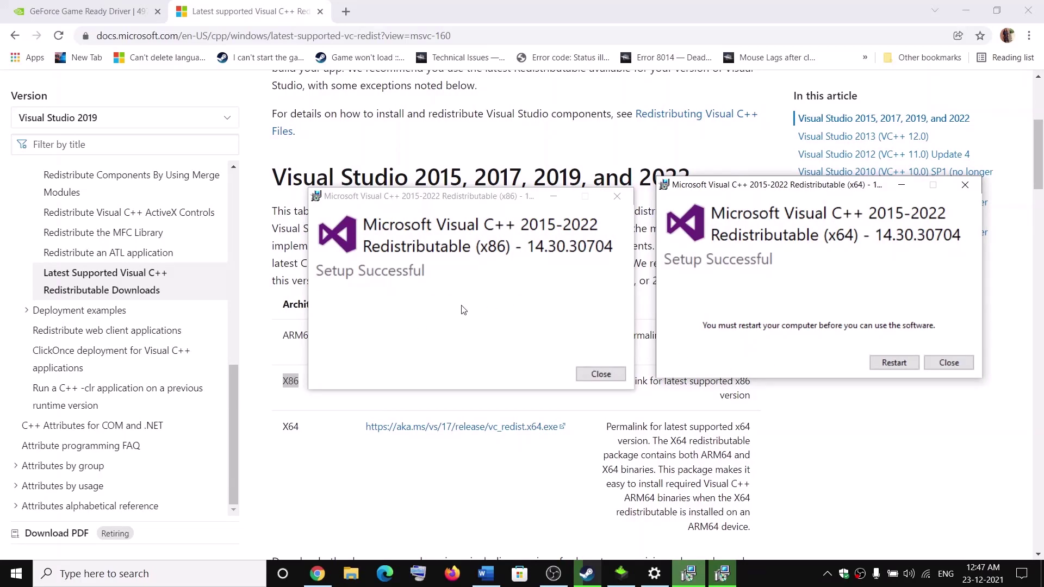
pyautogui.click(949, 363)
pyautogui.click(601, 374)
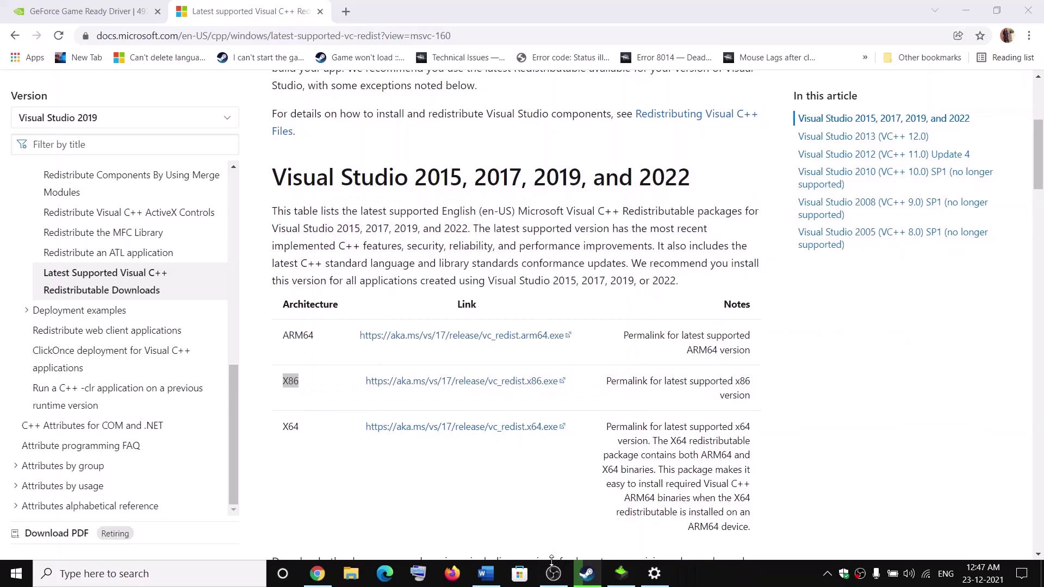
# - Switch to the Word document and highlight the Step 8 instruction about installing Media Feature Pack on Windows 10 N Edition
pyautogui.click(486, 574)
pyautogui.scroll(-2, 330, 302)
pyautogui.scroll(-3, 337, 302)
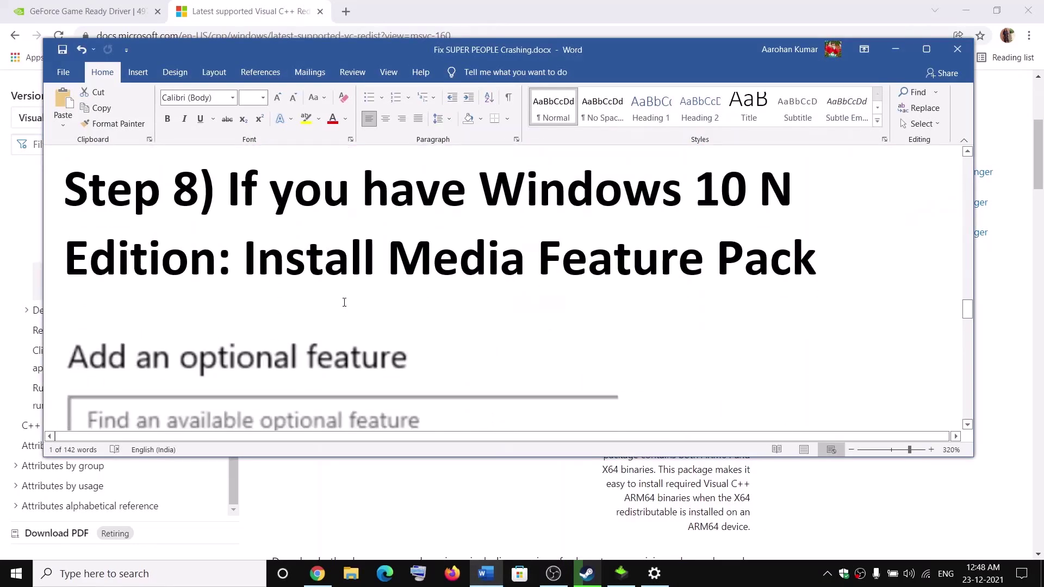
pyautogui.moveTo(401, 266); pyautogui.dragTo(809, 265)
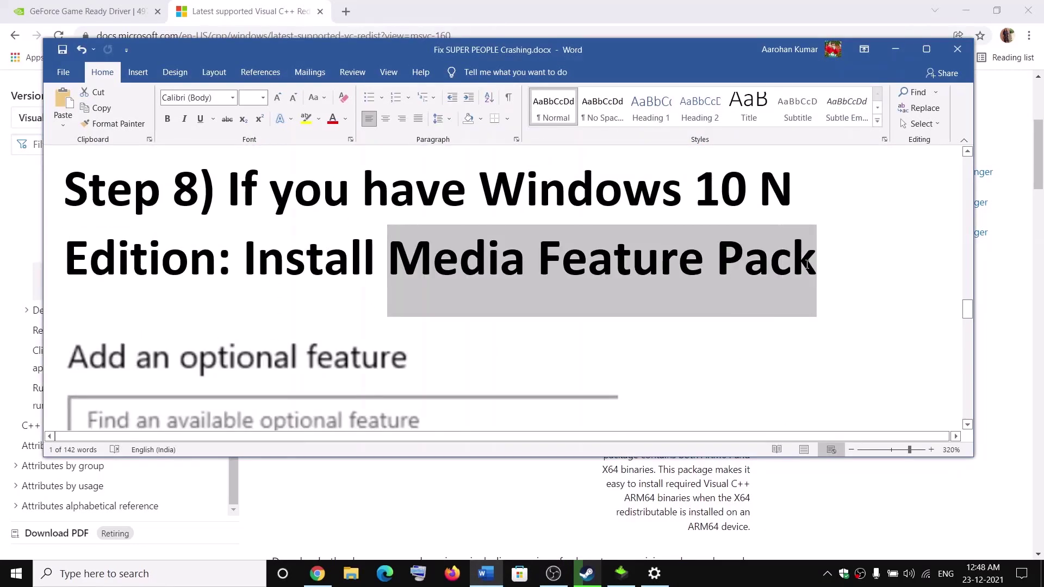
pyautogui.moveTo(480, 190); pyautogui.dragTo(781, 189)
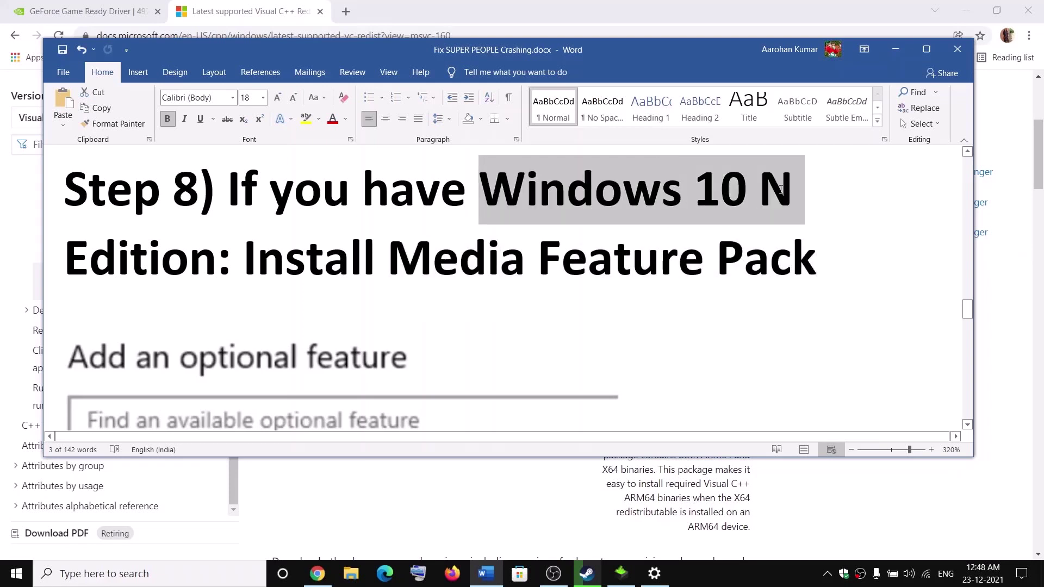
pyautogui.moveTo(387, 263); pyautogui.dragTo(817, 265)
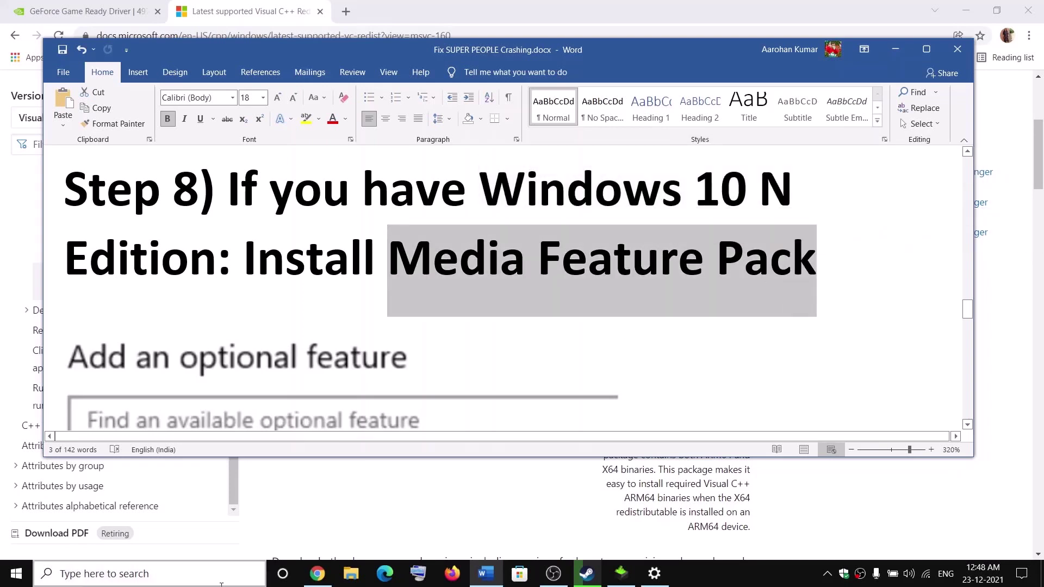
# - Switch to Windows Settings and search the optional features available to add under Apps for "media feature pack"
pyautogui.click(5, 576)
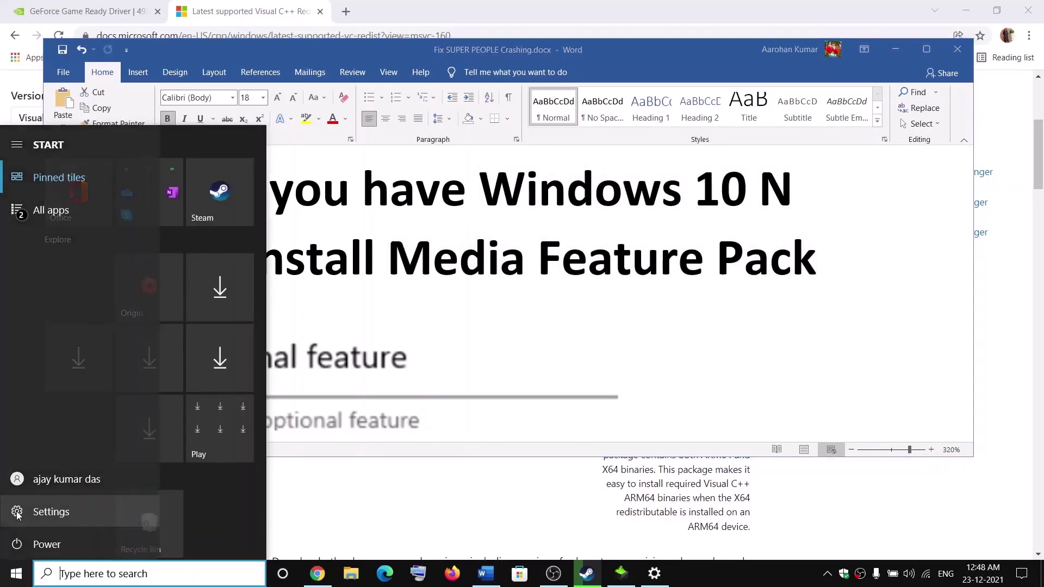
pyautogui.click(51, 510)
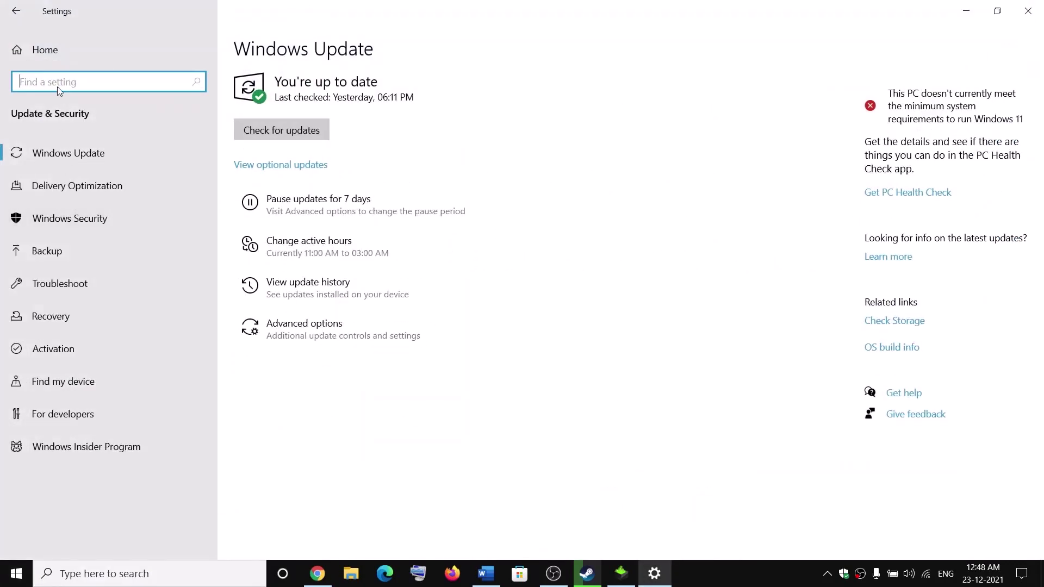
pyautogui.click(45, 50)
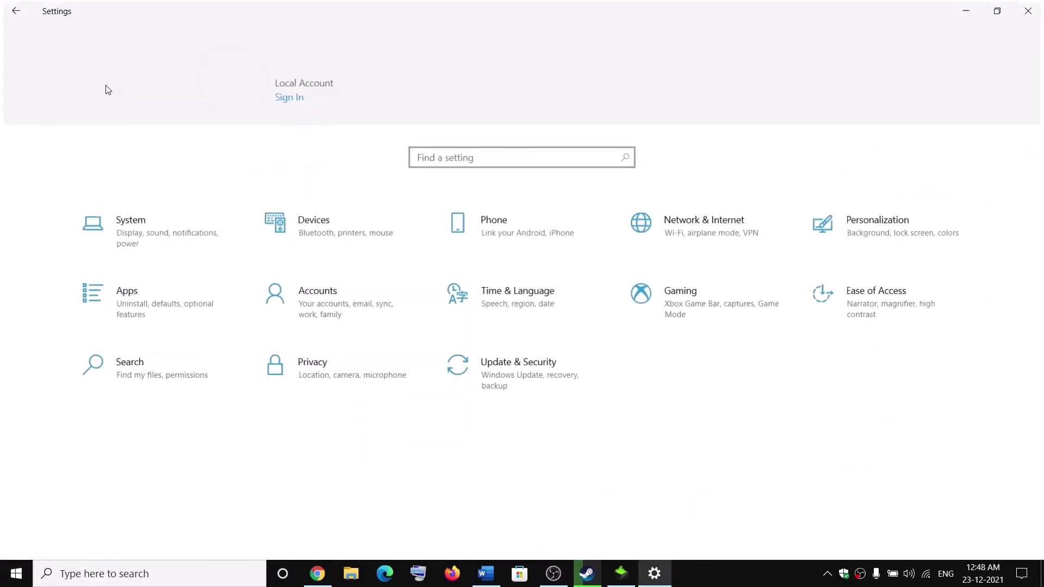
pyautogui.click(136, 305)
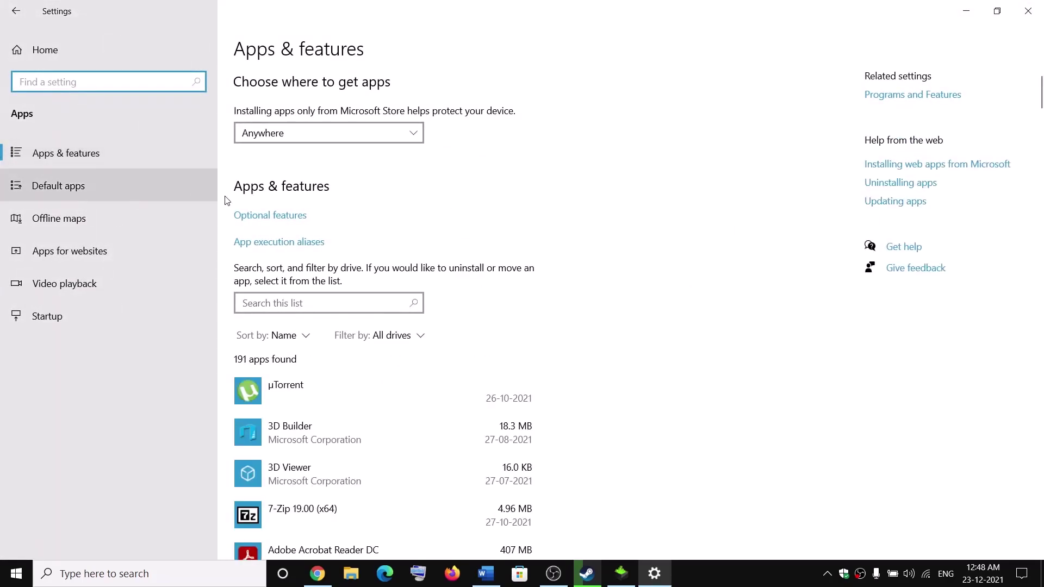
pyautogui.click(280, 219)
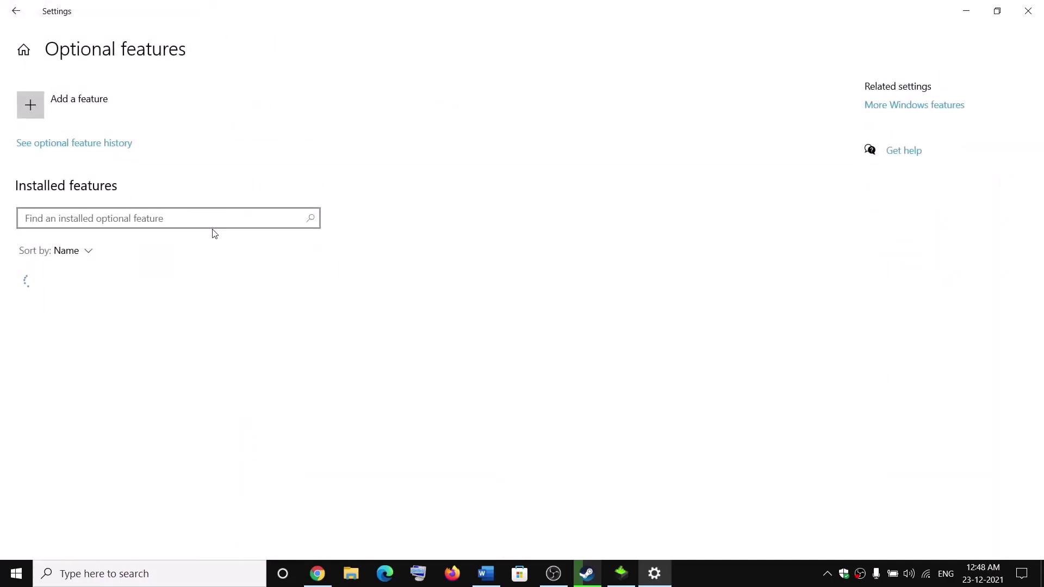
pyautogui.click(107, 109)
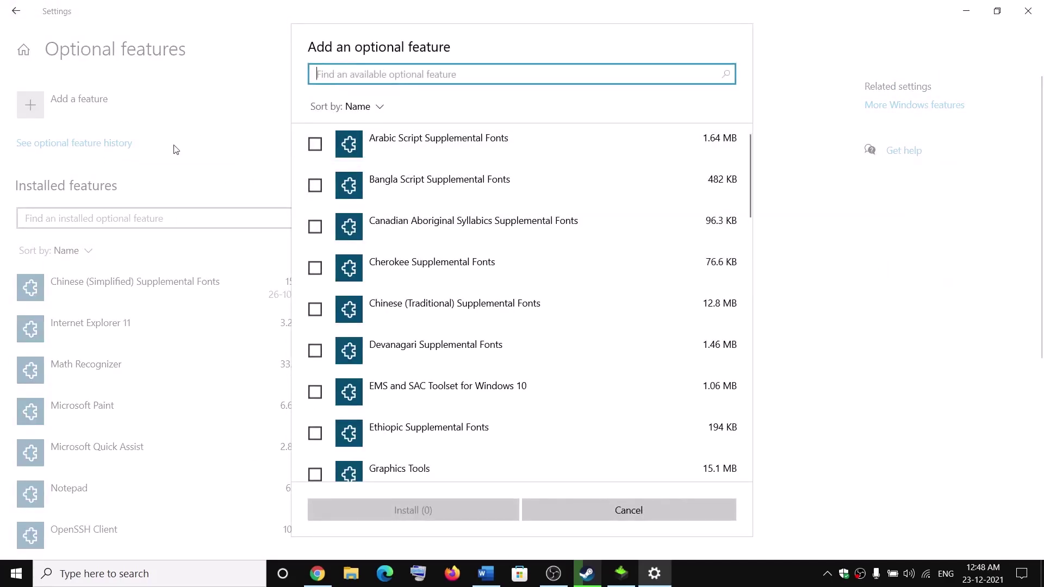
pyautogui.write('media feature pack')
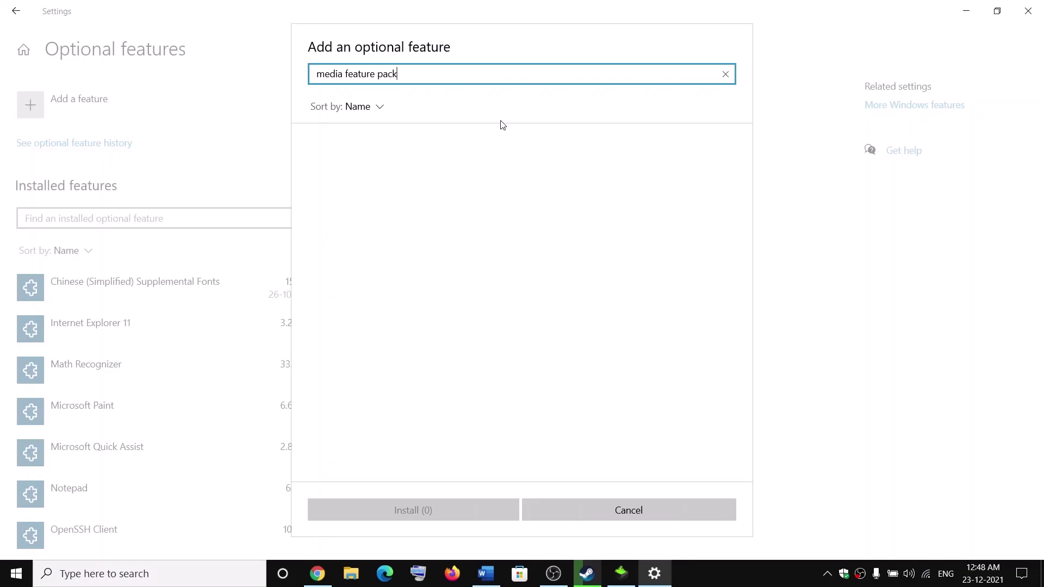
# - Return to the Word document, view the Media Feature Pack example, and highlight the Step 9 instruction for laptops with dual graphics cards
pyautogui.click(486, 574)
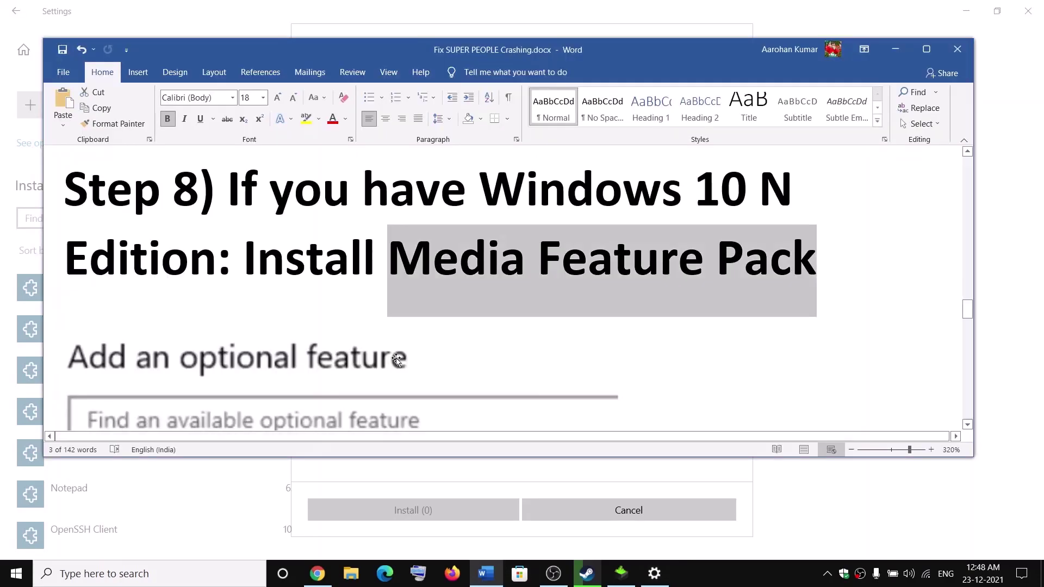
pyautogui.scroll(-6, 403, 349)
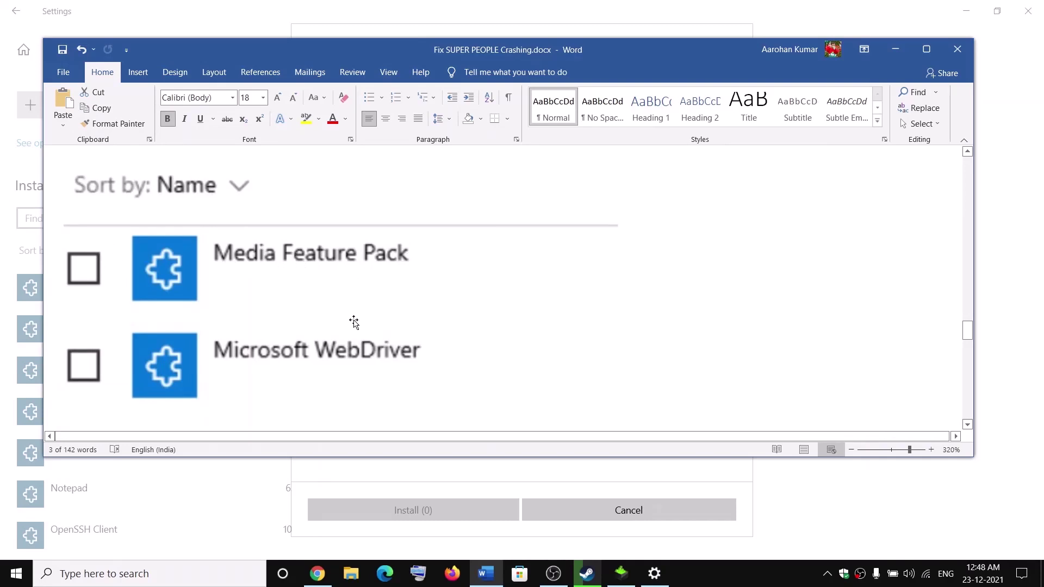
pyautogui.scroll(-3, 354, 322)
pyautogui.scroll(-2, 376, 331)
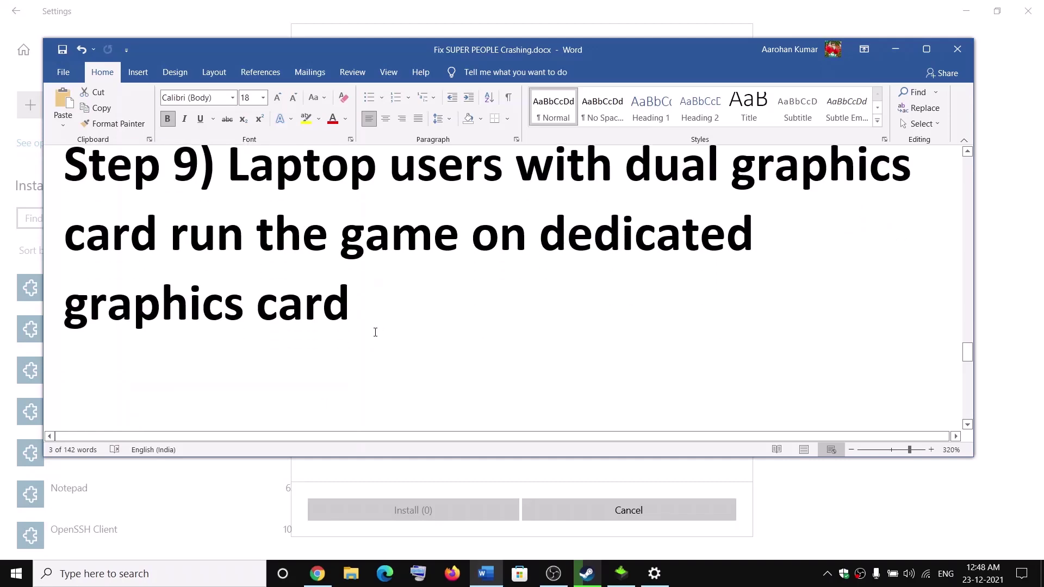
pyautogui.scroll(2, 375, 330)
pyautogui.scroll(-2, 361, 321)
pyautogui.scroll(2, 368, 326)
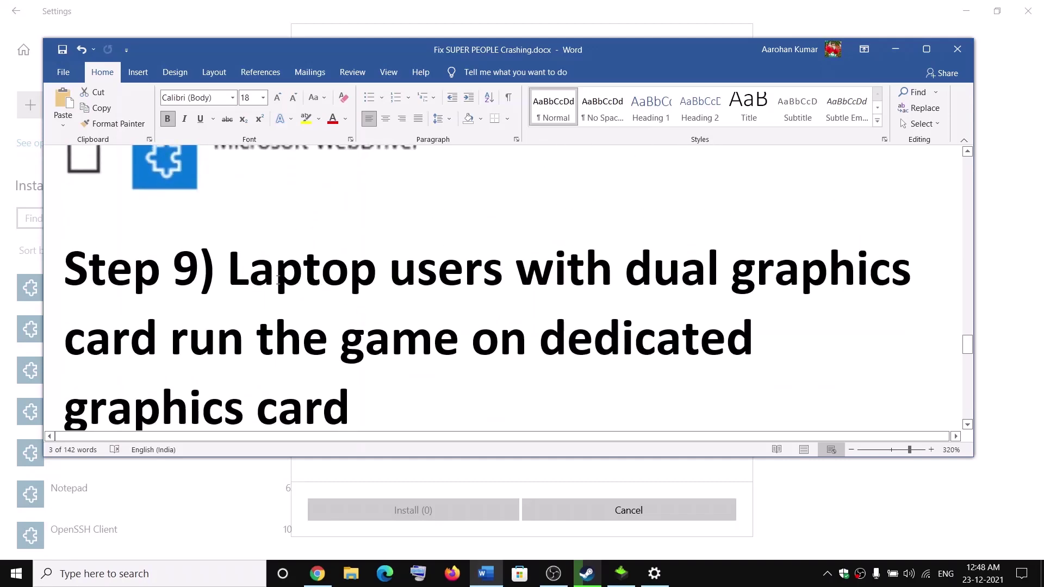
pyautogui.moveTo(228, 270); pyautogui.dragTo(922, 270)
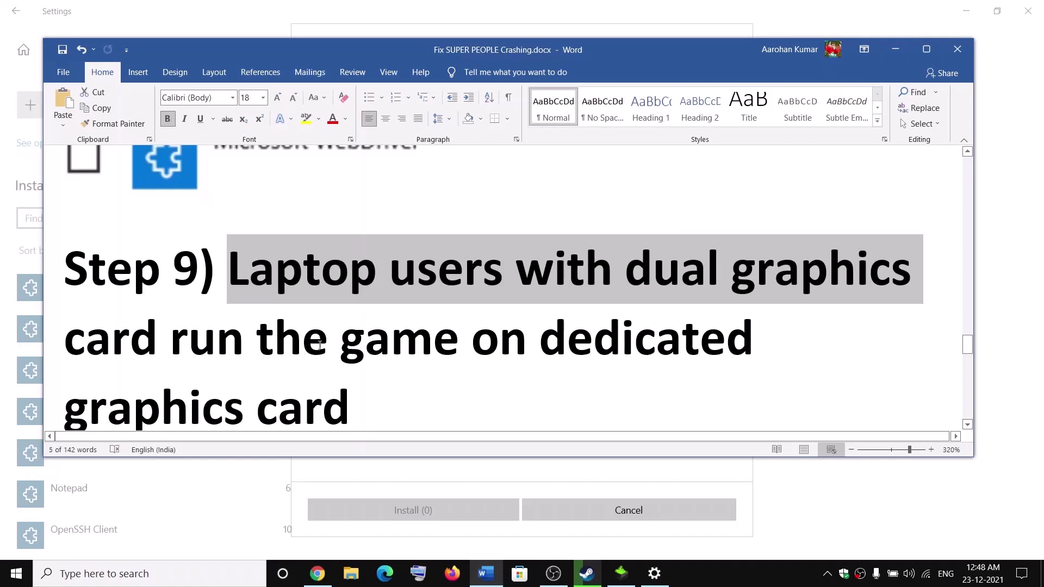
pyautogui.moveTo(320, 346); pyautogui.dragTo(558, 360)
pyautogui.moveTo(371, 387); pyautogui.dragTo(258, 338)
# - Search Windows for "graphics settings" and open the Graphics settings page
pyautogui.click(109, 574)
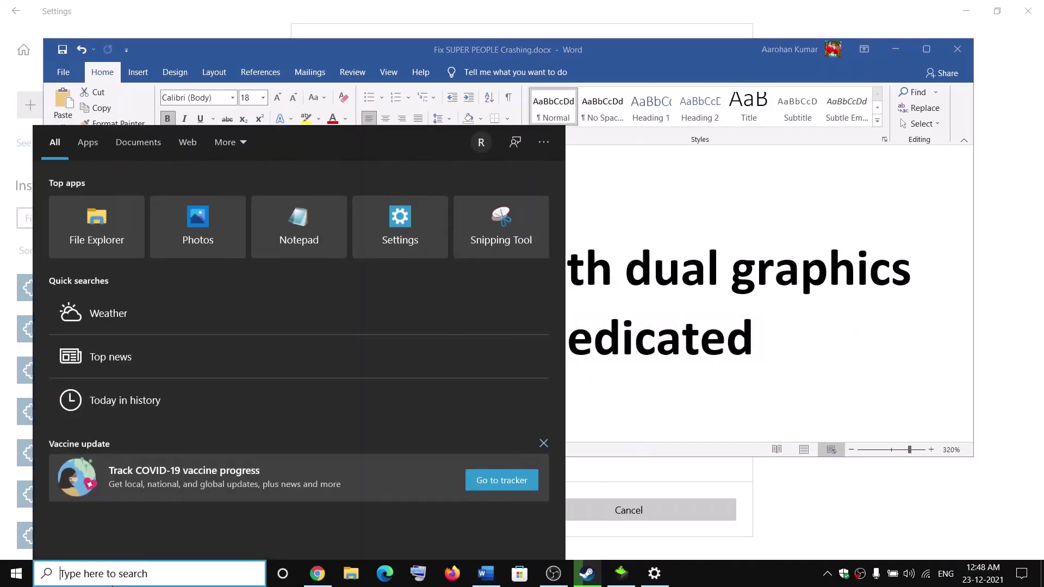
pyautogui.write('grap')
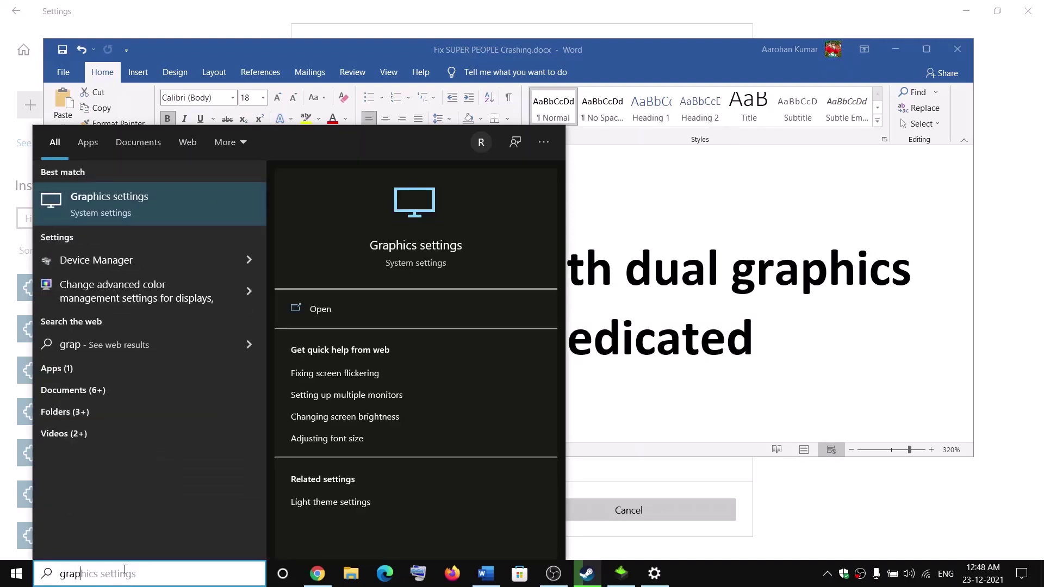
pyautogui.write('hics settings')
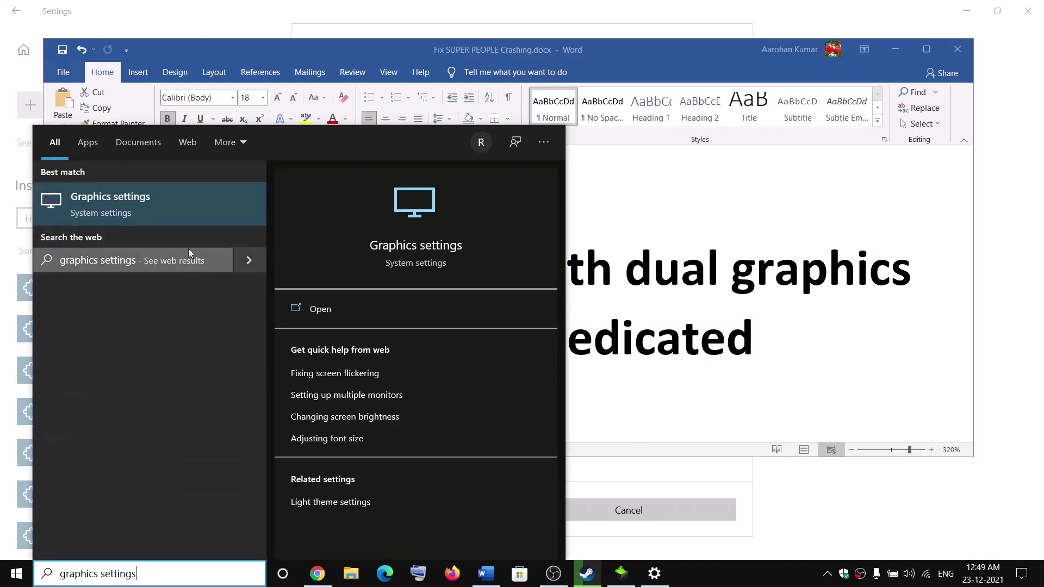
pyautogui.click(136, 211)
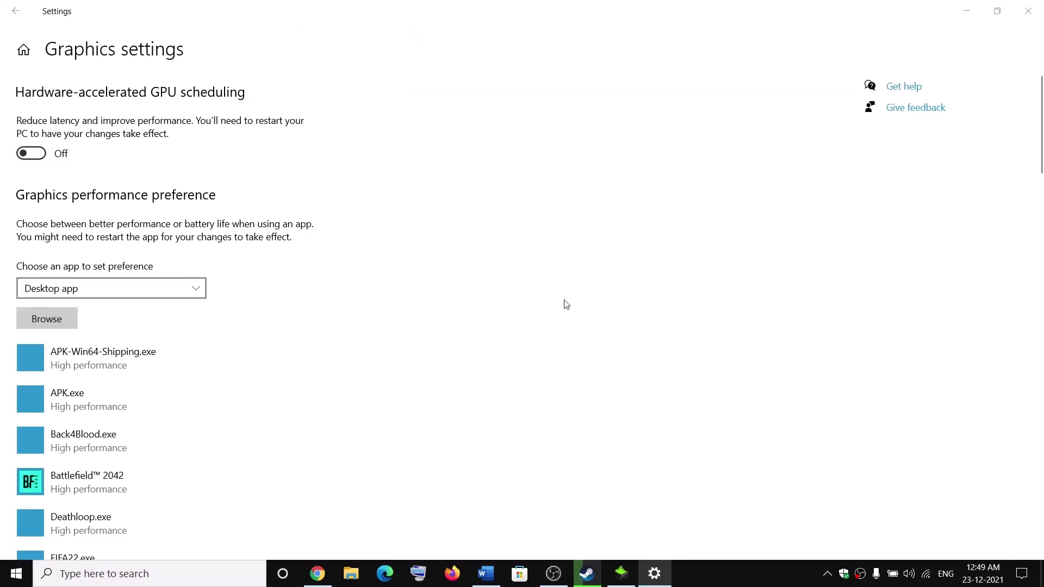
# - Add BravoHotelClient.exe from D:\SteamLibrary\steamapps\common\SUPER PEOPLE Playtest to the graphics preference list and save it as High performance
pyautogui.click(434, 384)
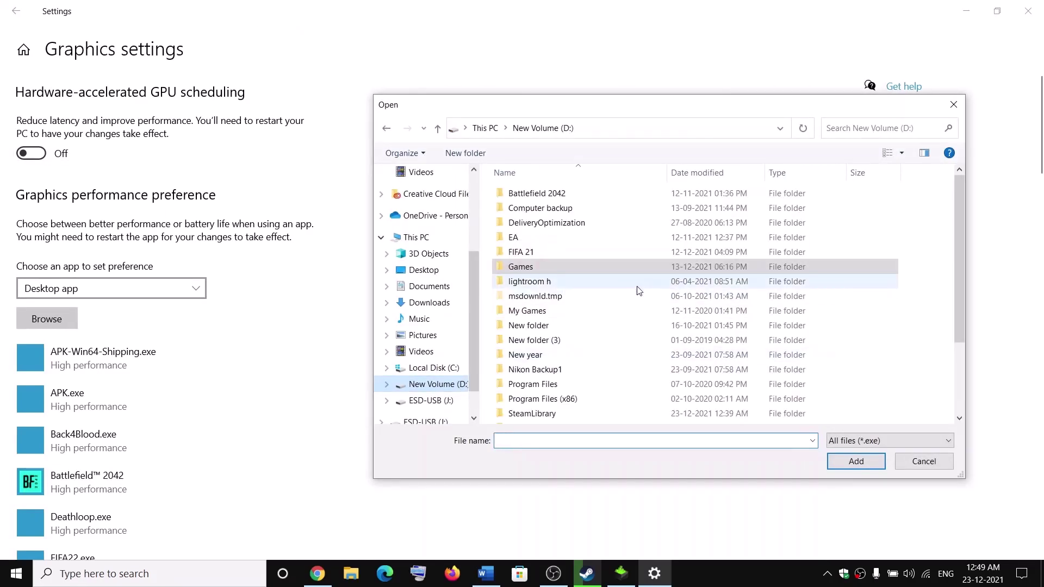
pyautogui.scroll(-3, 509, 348)
pyautogui.doubleClick(522, 295)
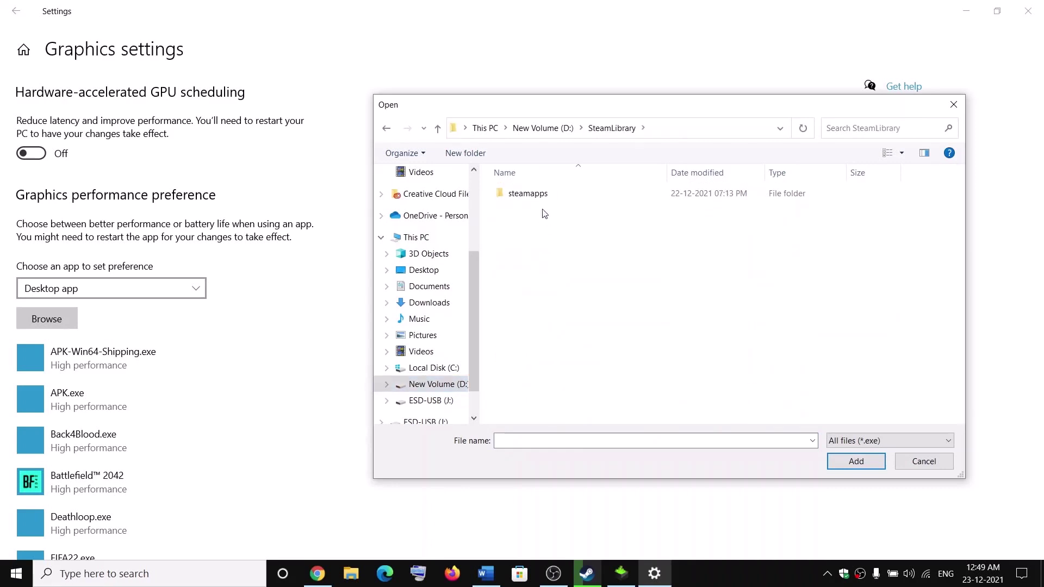
pyautogui.doubleClick(546, 194)
pyautogui.doubleClick(545, 194)
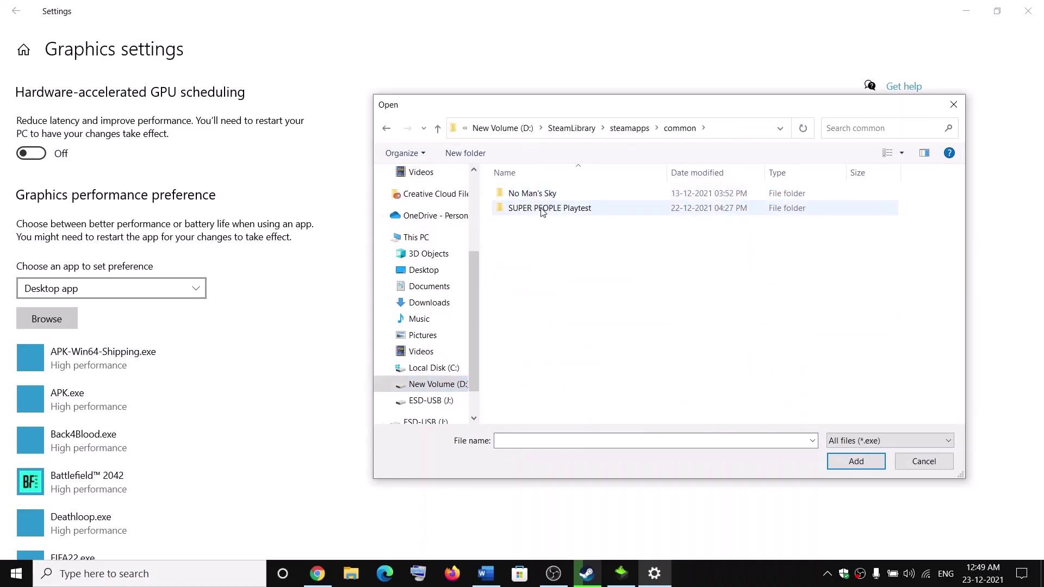
pyautogui.doubleClick(542, 210)
pyautogui.click(548, 239)
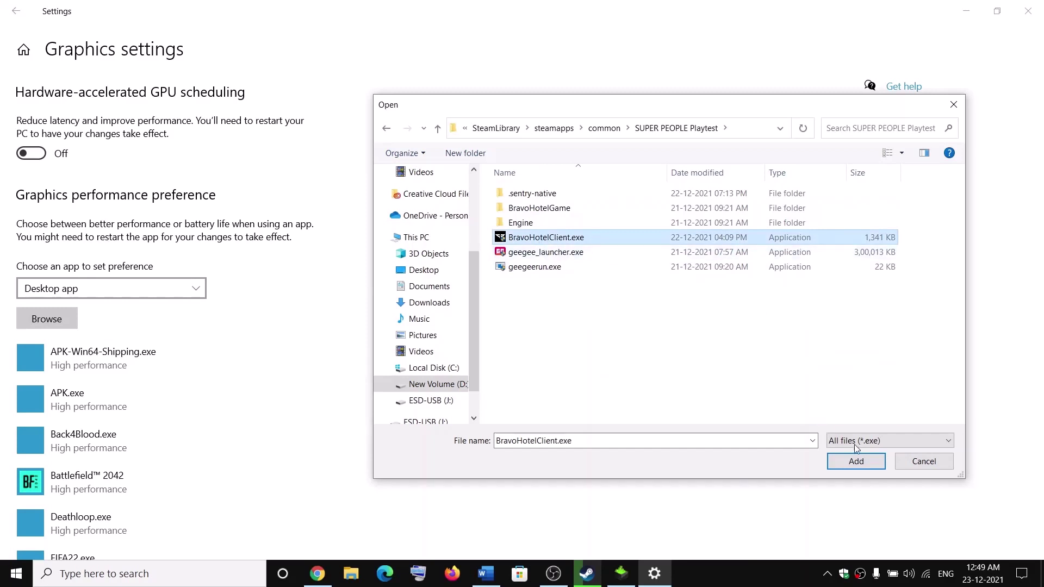
pyautogui.click(857, 461)
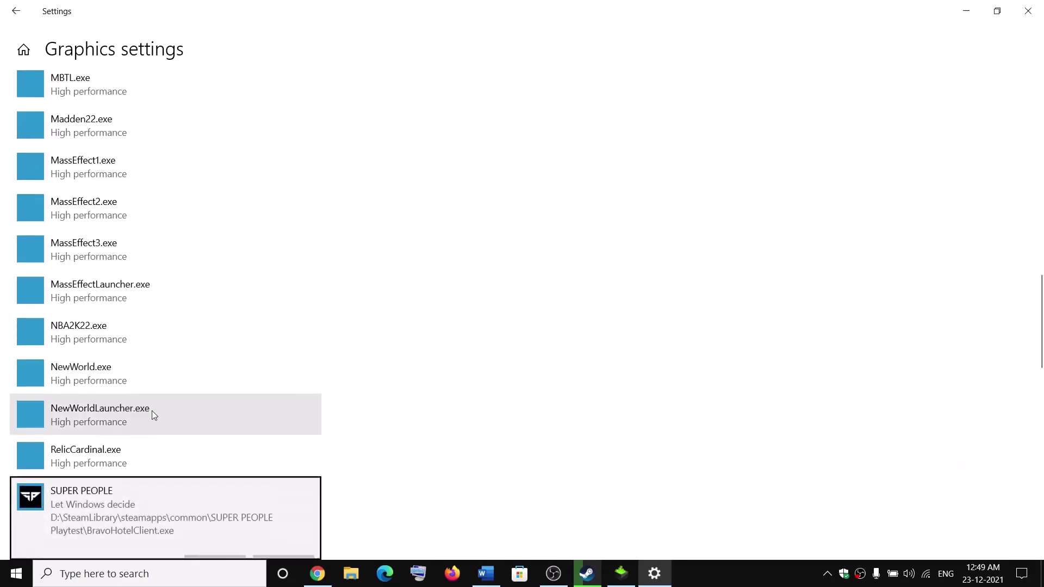
pyautogui.click(232, 374)
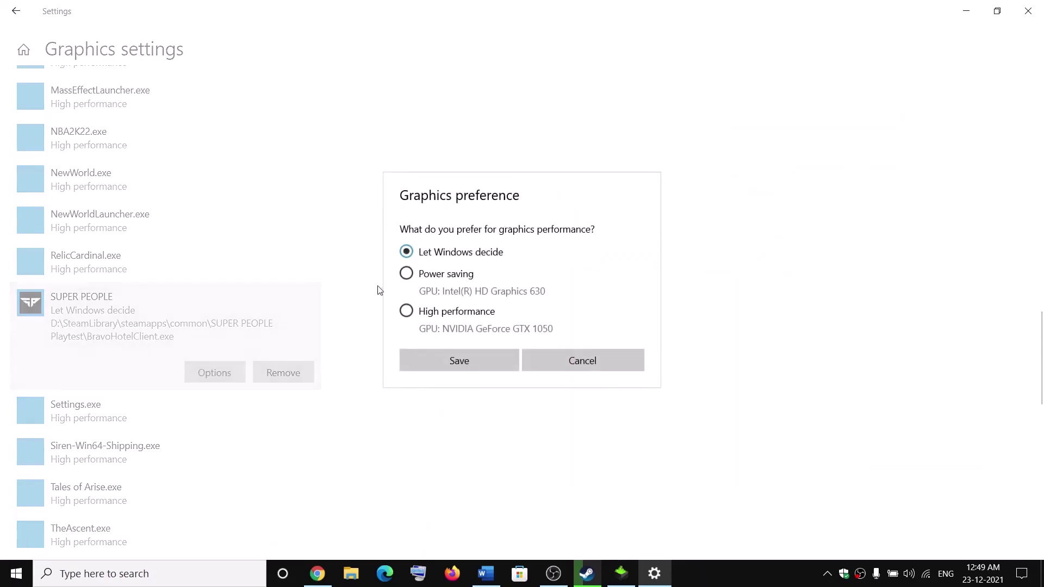
pyautogui.click(468, 354)
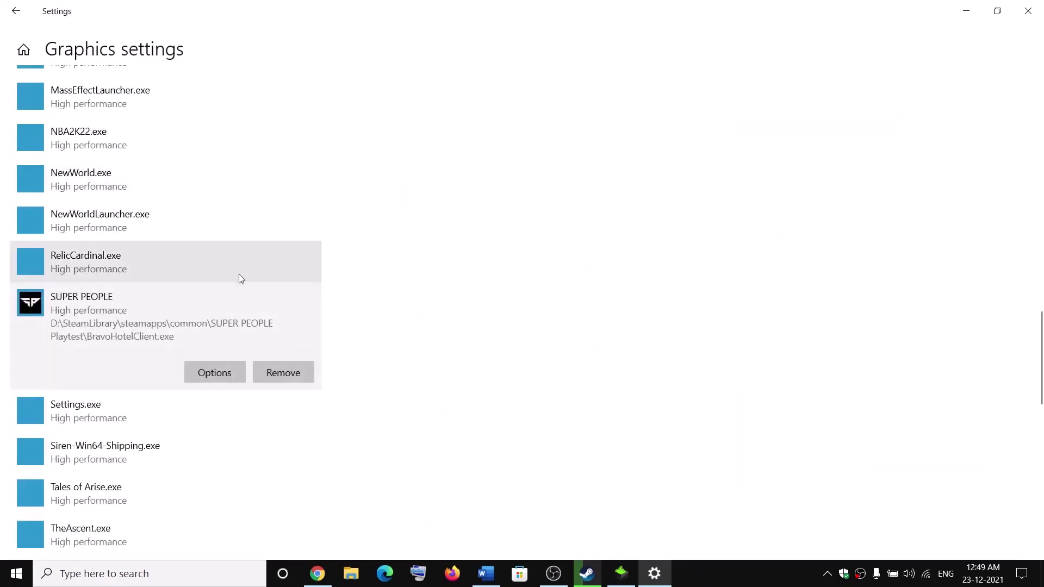
# - Add geegeerun.exe from the SUPER PEOPLE Playtest folder to the graphics preference list and save it as High performance
pyautogui.scroll(15, 238, 277)
pyautogui.scroll(10, 185, 258)
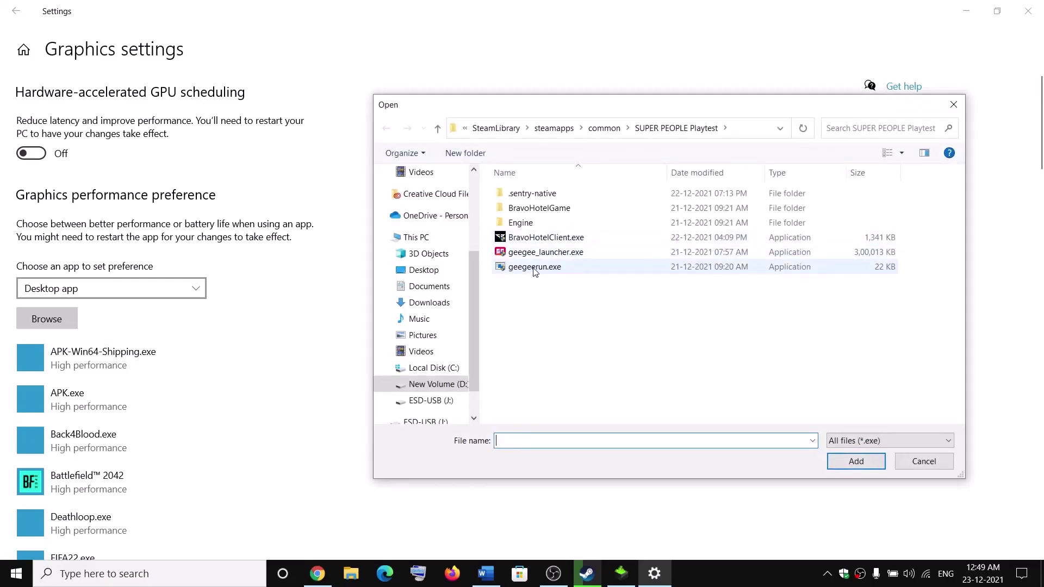
pyautogui.click(536, 267)
pyautogui.click(856, 462)
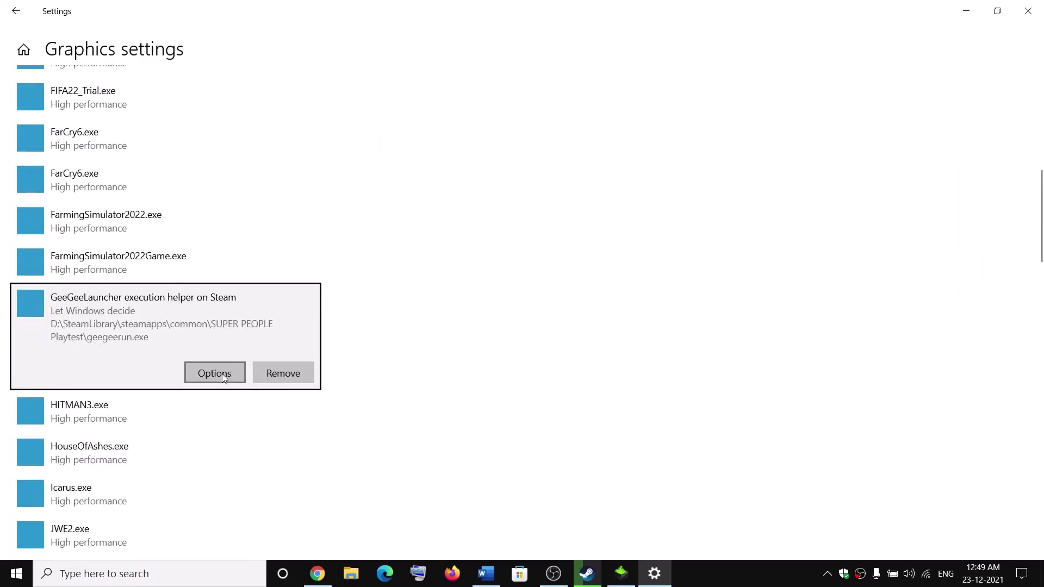
pyautogui.click(222, 374)
pyautogui.click(436, 317)
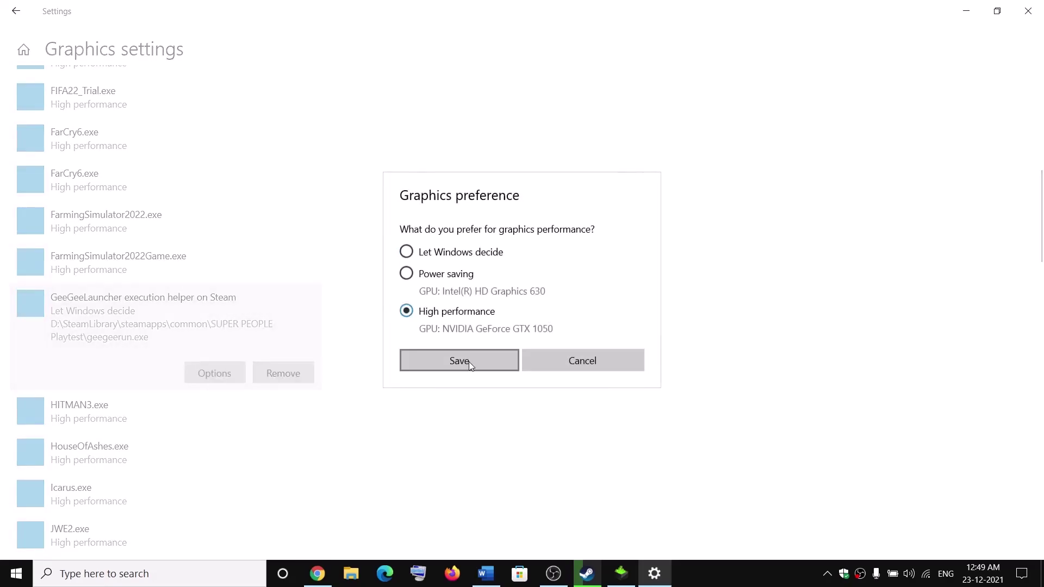
pyautogui.click(459, 361)
# - Add geegee_launcher.exe from the SUPER PEOPLE Playtest folder to the graphics preference list, save it as High performance, and close Settings
pyautogui.scroll(10, 225, 296)
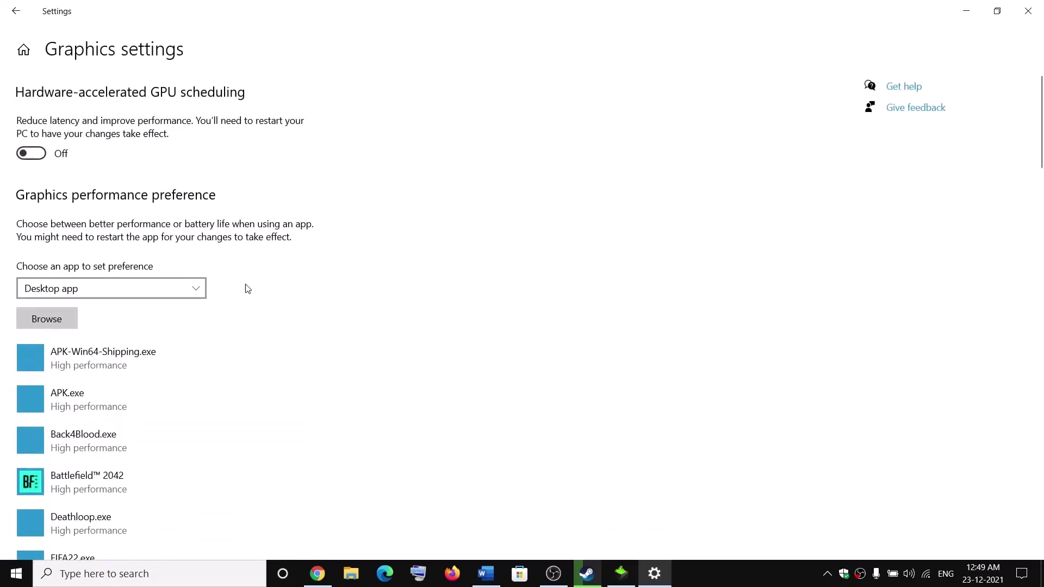
pyautogui.click(31, 325)
pyautogui.click(576, 256)
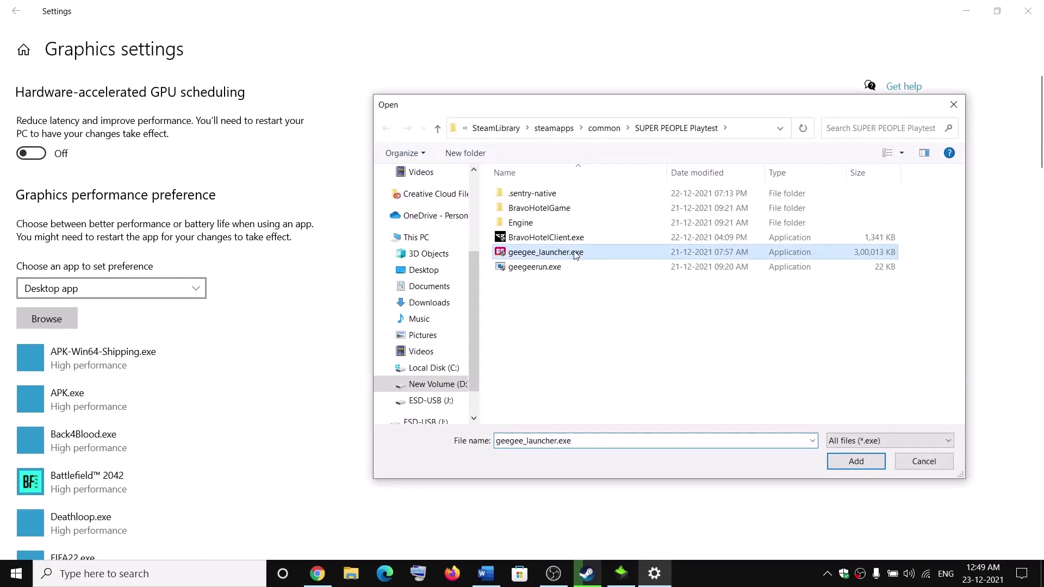
pyautogui.click(873, 463)
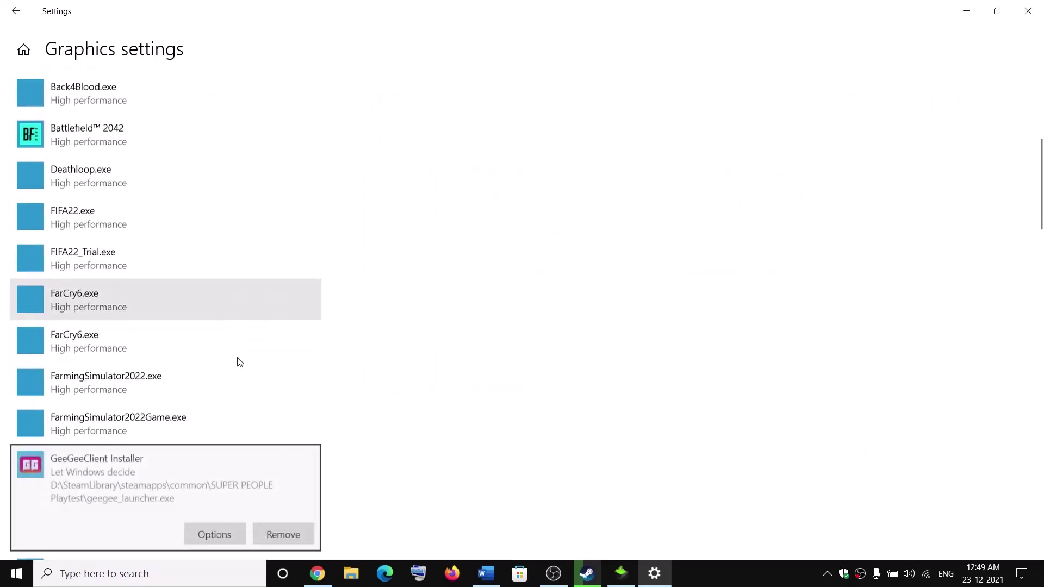
pyautogui.click(234, 298)
pyautogui.click(406, 311)
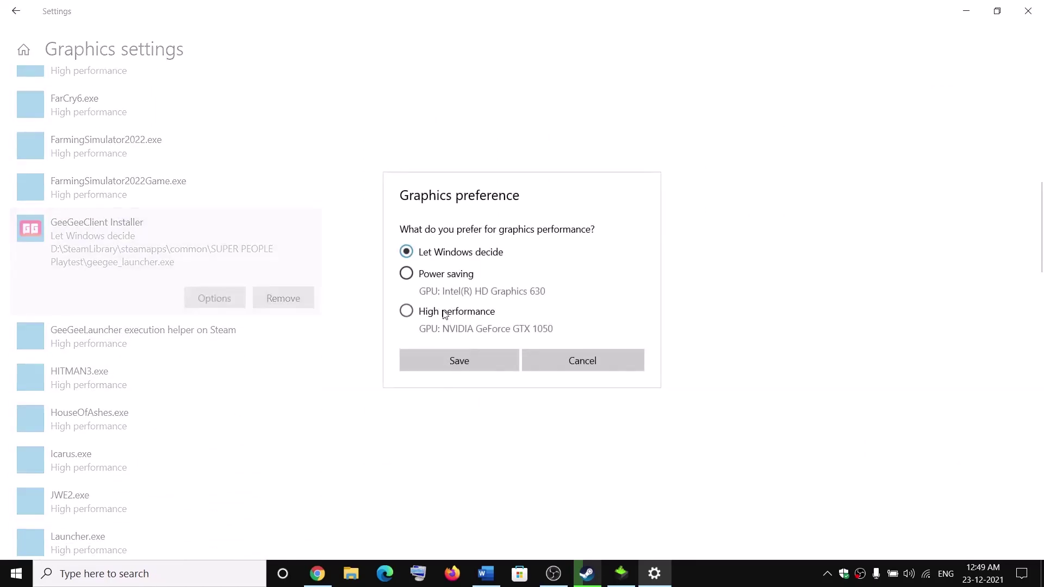
pyautogui.click(479, 361)
pyautogui.scroll(10, 762, 354)
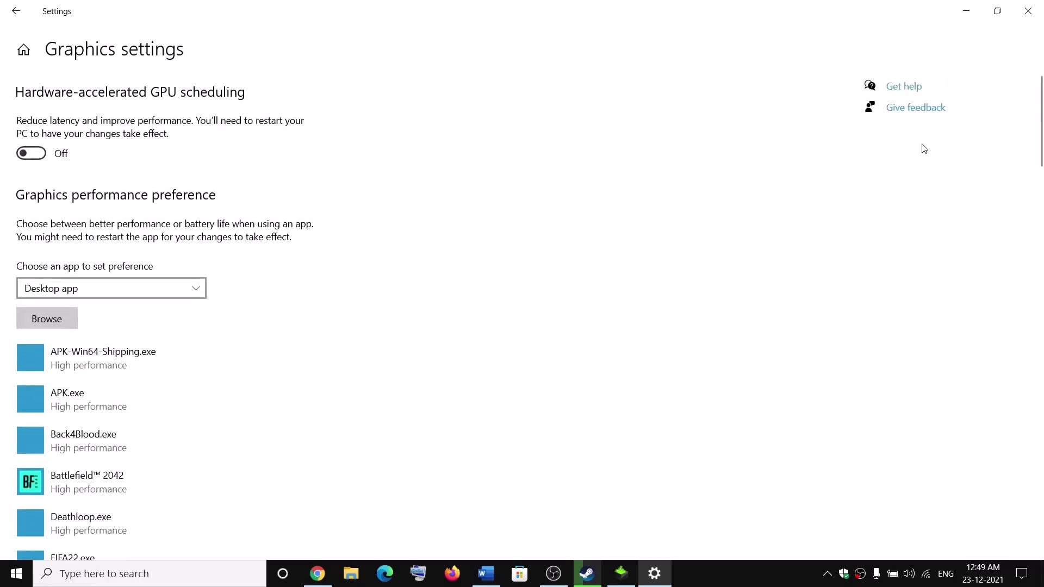
pyautogui.click(1039, 12)
# - Highlight the dedicated graphics card instruction in Step 9 and "Perform clean boot" in Step 10 of the Word document
pyautogui.moveTo(256, 340); pyautogui.dragTo(351, 405)
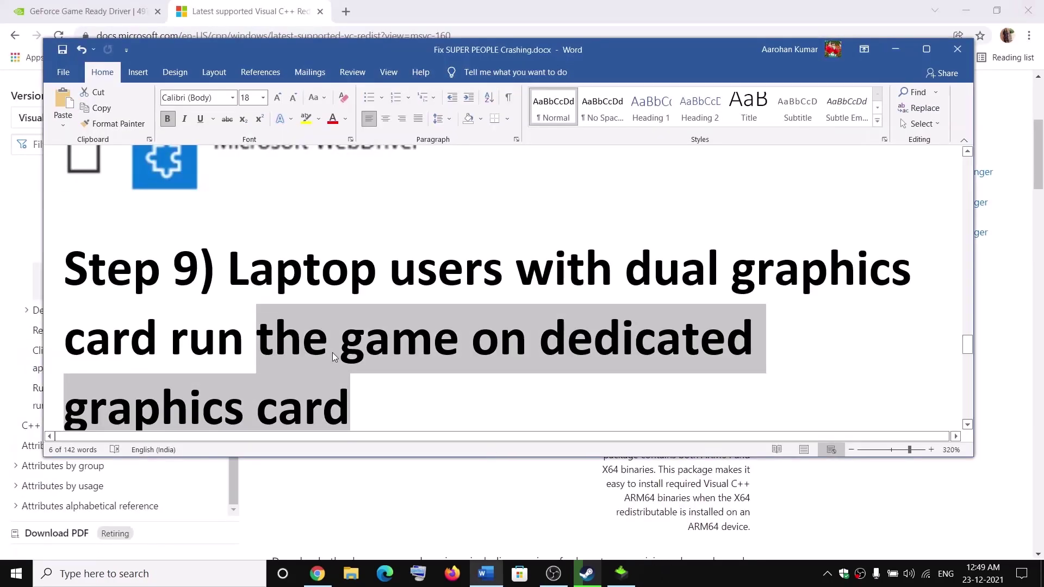
pyautogui.scroll(-2, 332, 352)
pyautogui.scroll(-4, 334, 357)
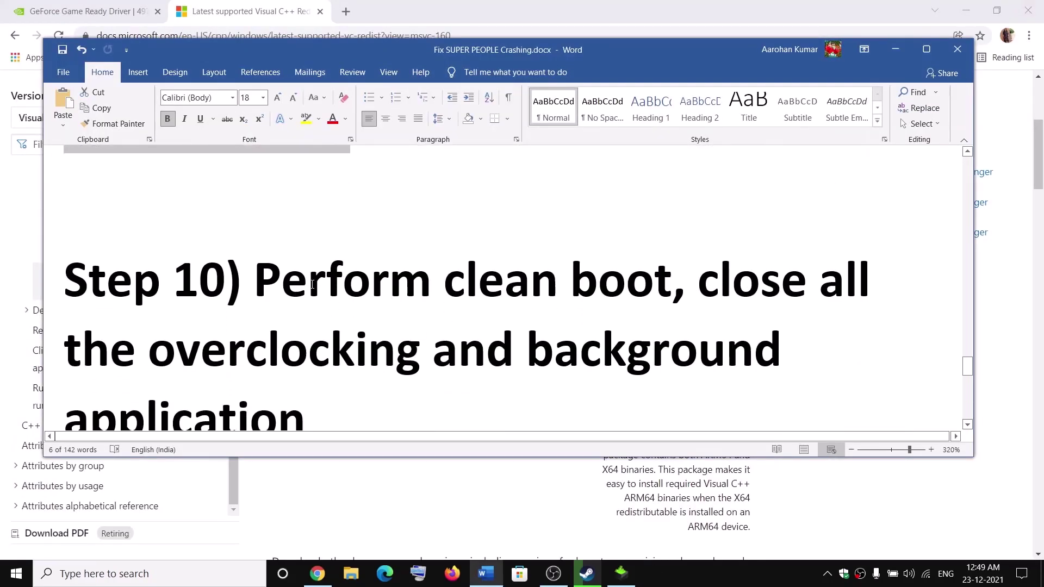
pyautogui.moveTo(312, 284); pyautogui.dragTo(719, 282)
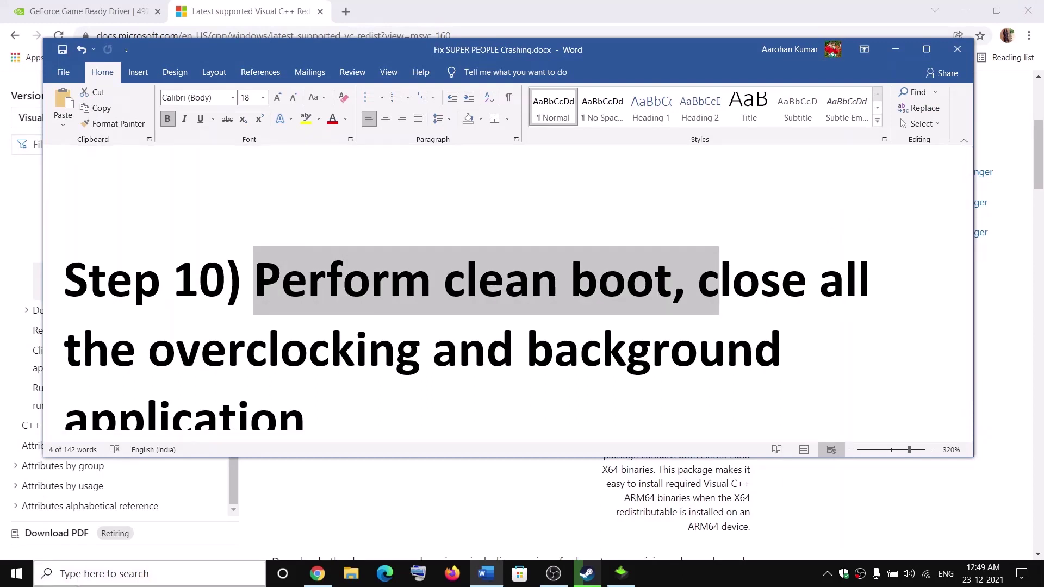
# - Search Windows for "system", open System Configuration, view its services with all Microsoft services hidden, and cancel the dialog
pyautogui.click(78, 582)
pyautogui.write('sys')
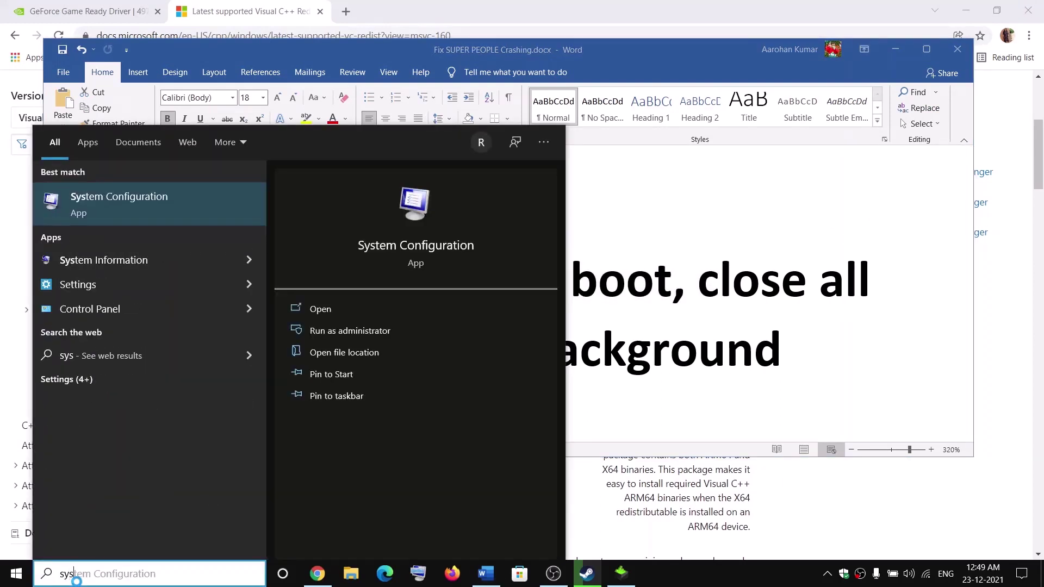
pyautogui.write('tem')
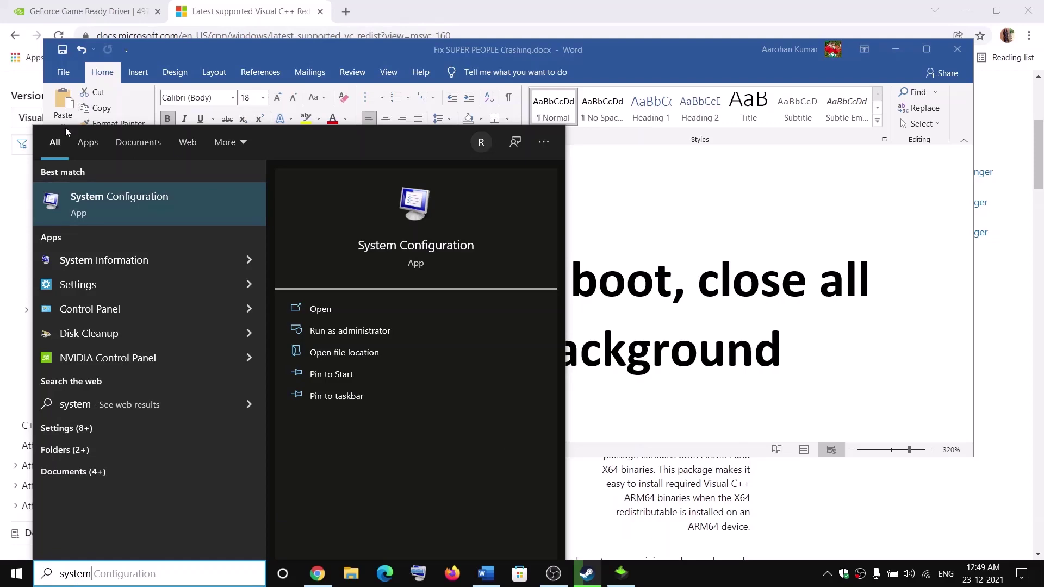
pyautogui.click(148, 215)
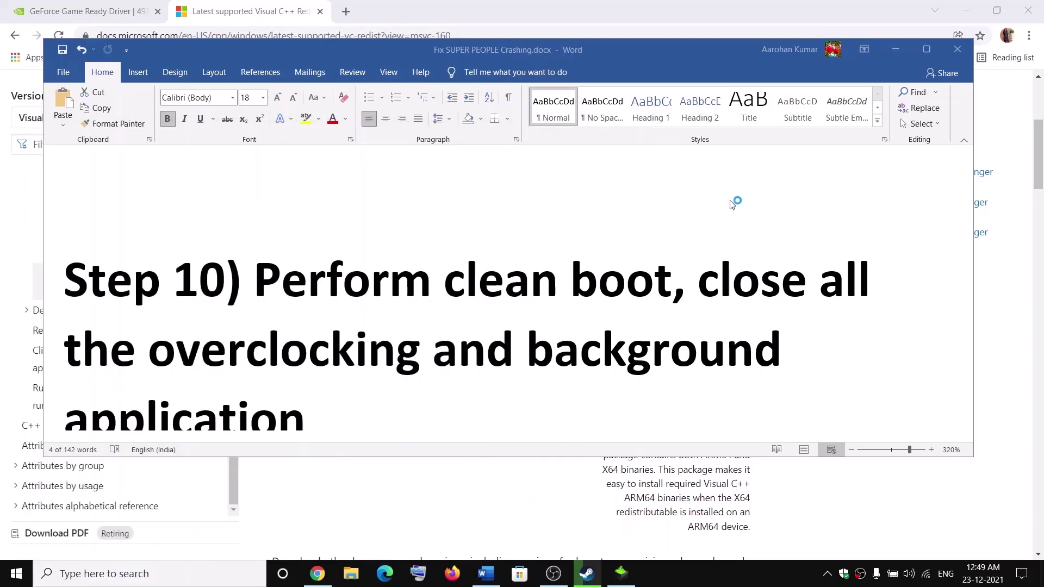
pyautogui.click(421, 184)
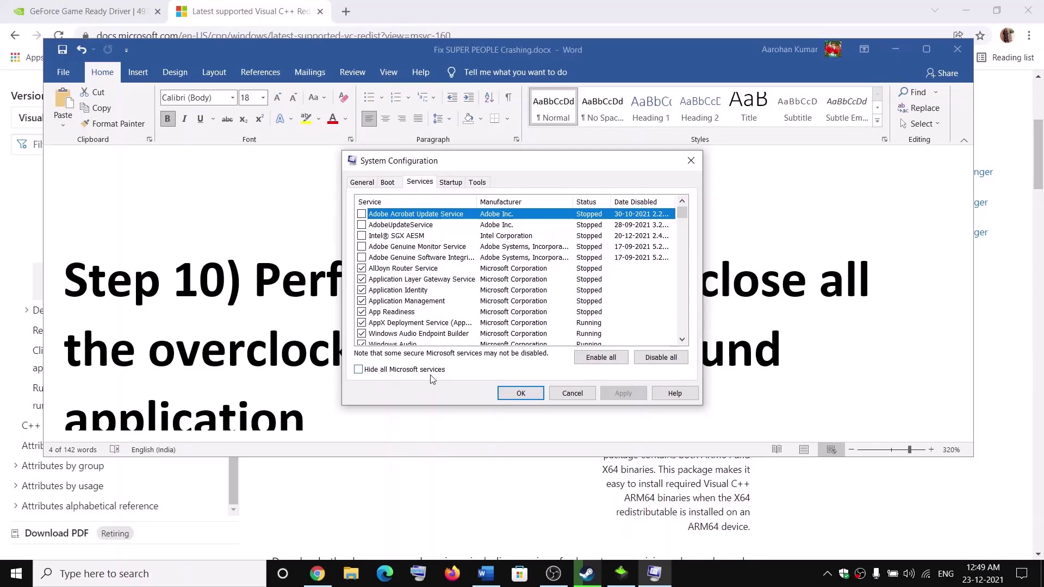
pyautogui.click(372, 372)
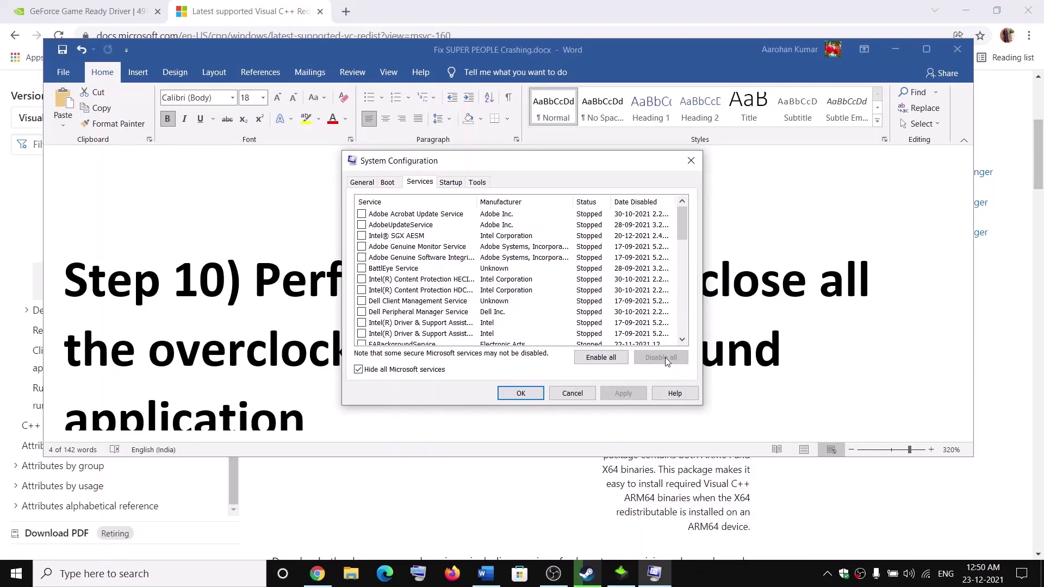
pyautogui.click(585, 394)
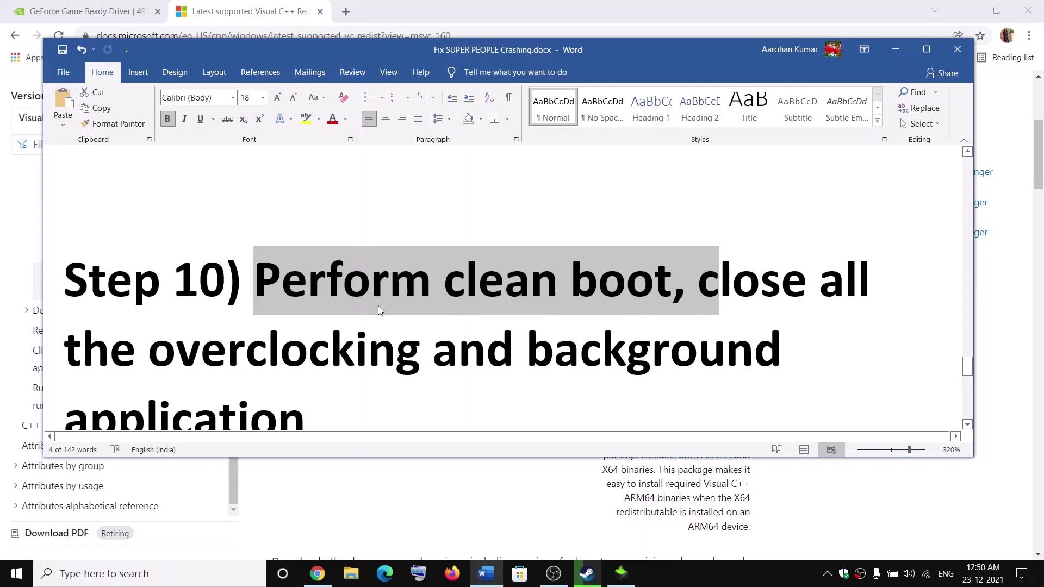
# - Highlight "overclocking" in Step 10 and search Windows for MSI Afterburner and RivaTuner Statistics Server without opening them
pyautogui.moveTo(148, 348); pyautogui.dragTo(395, 333)
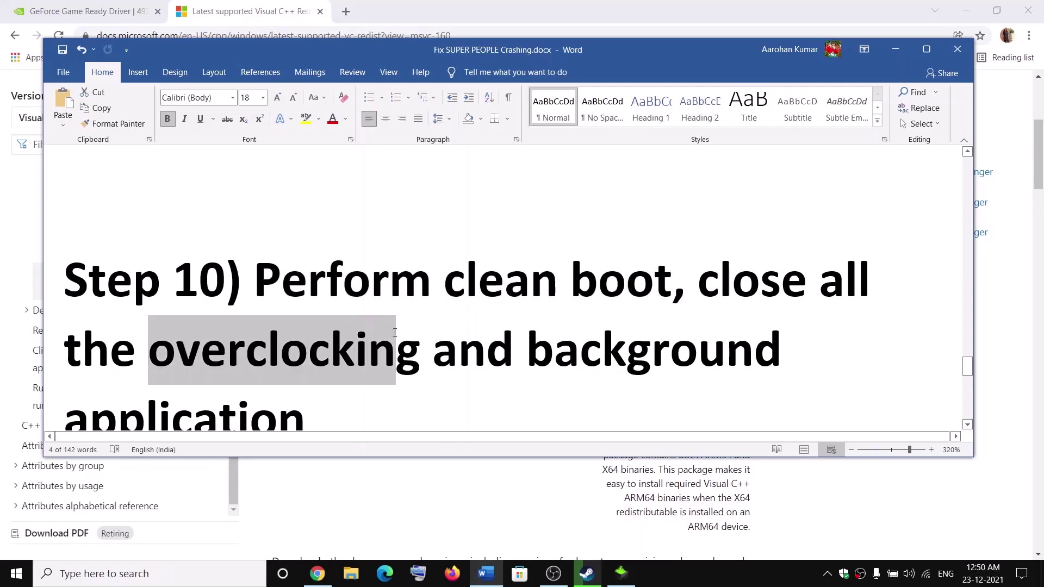
pyautogui.click(145, 578)
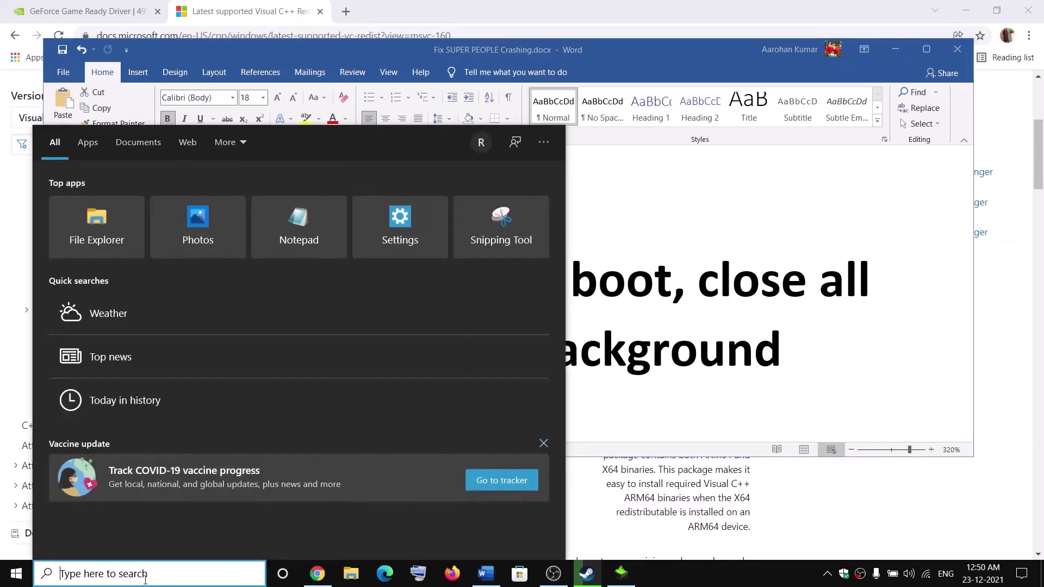
pyautogui.write('ms')
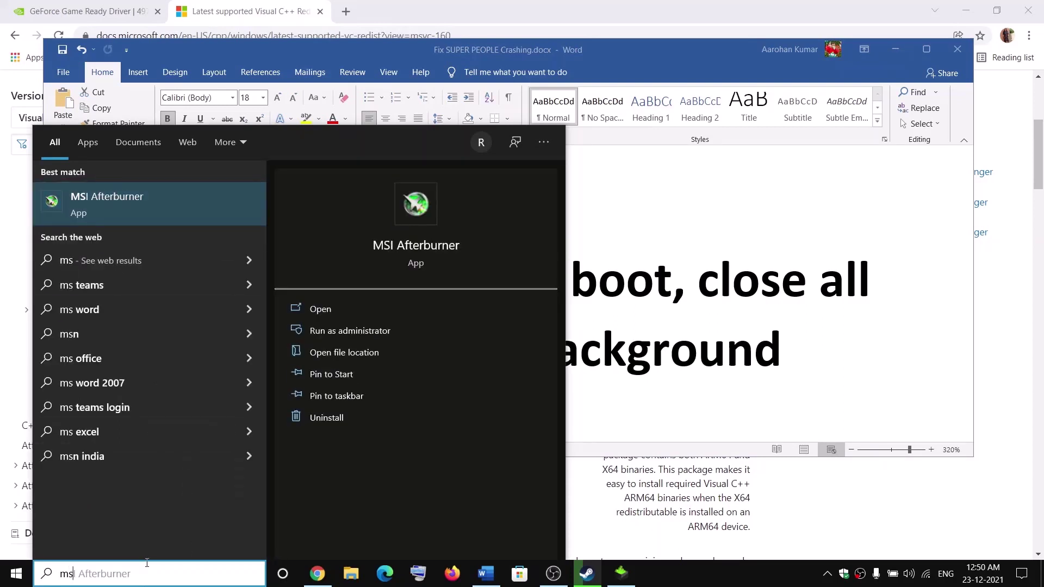
pyautogui.press('BackSpace')
pyautogui.press('BackSpace')
pyautogui.write('ri')
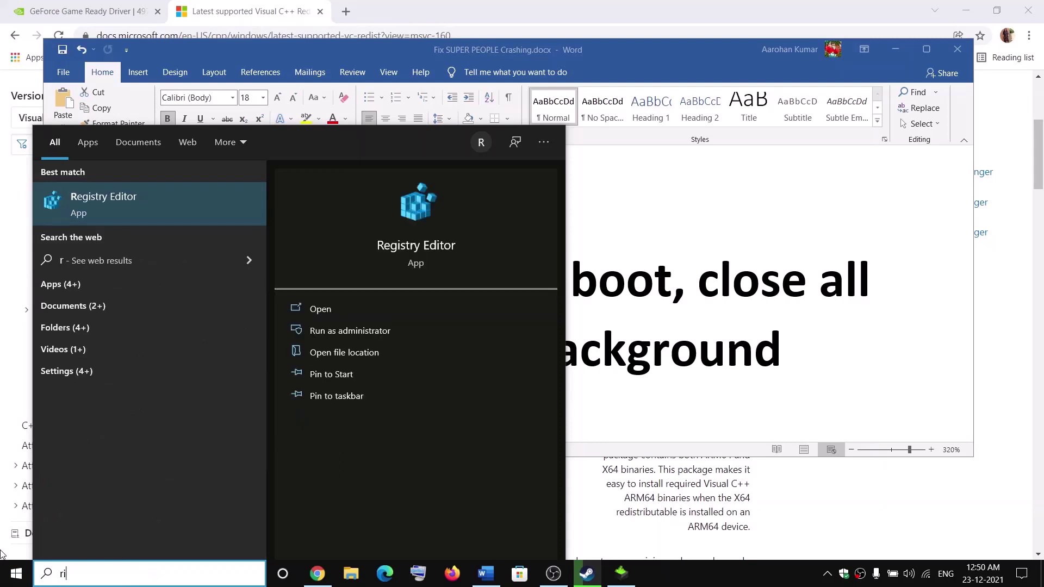
pyautogui.write('va')
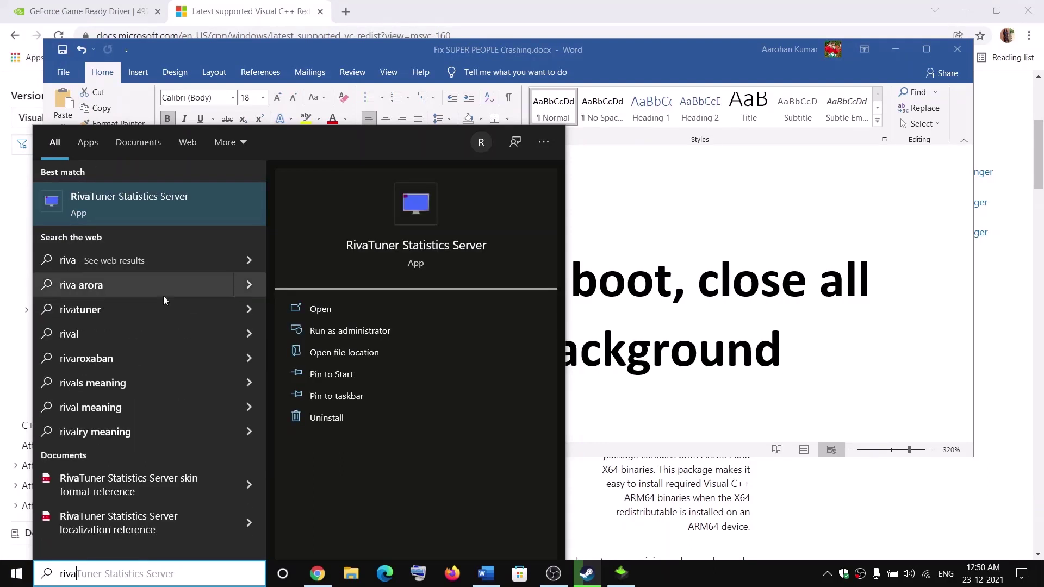
pyautogui.click(670, 310)
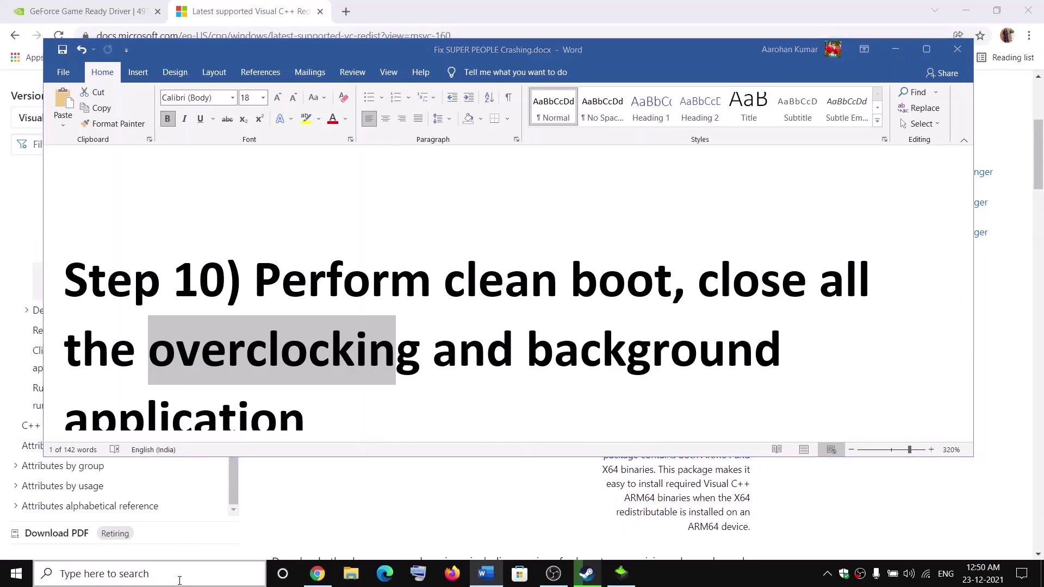
# - Search Windows for Discord and GeForce Experience as example background applications, then close the search
pyautogui.click(153, 572)
pyautogui.write('disc')
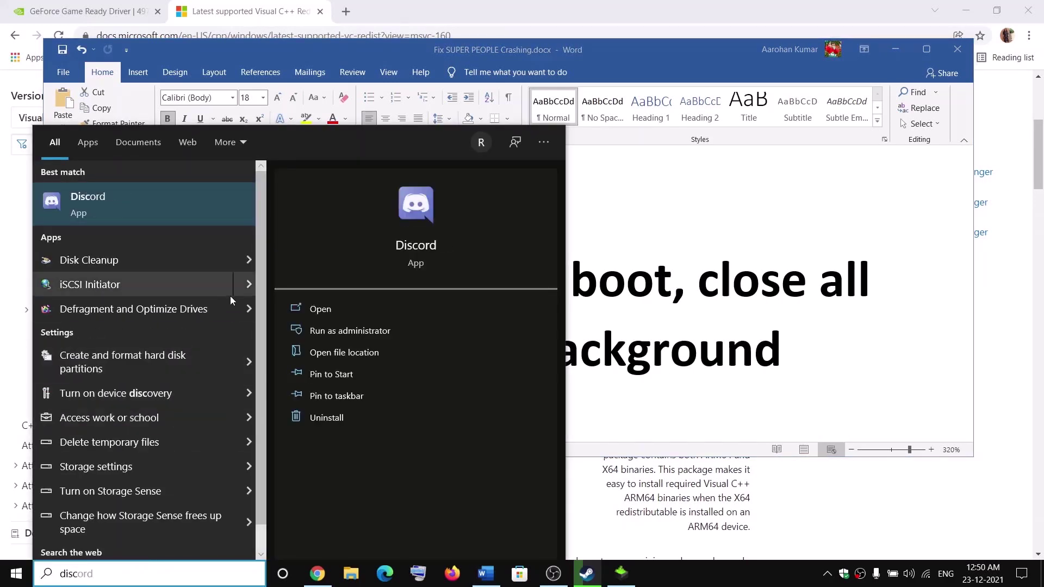
pyautogui.hotkey('ctrl', 'a')
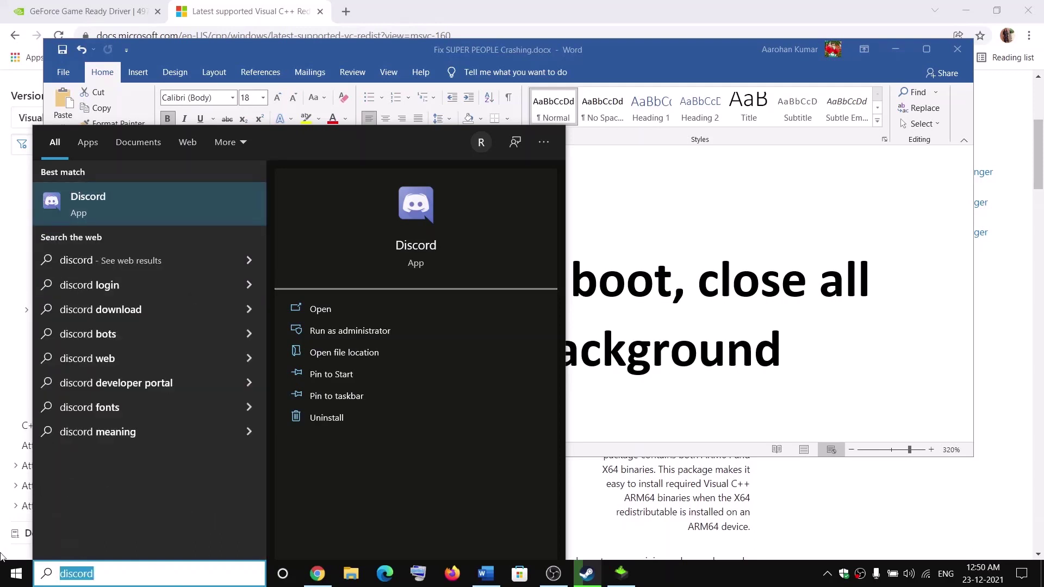
pyautogui.write('ge')
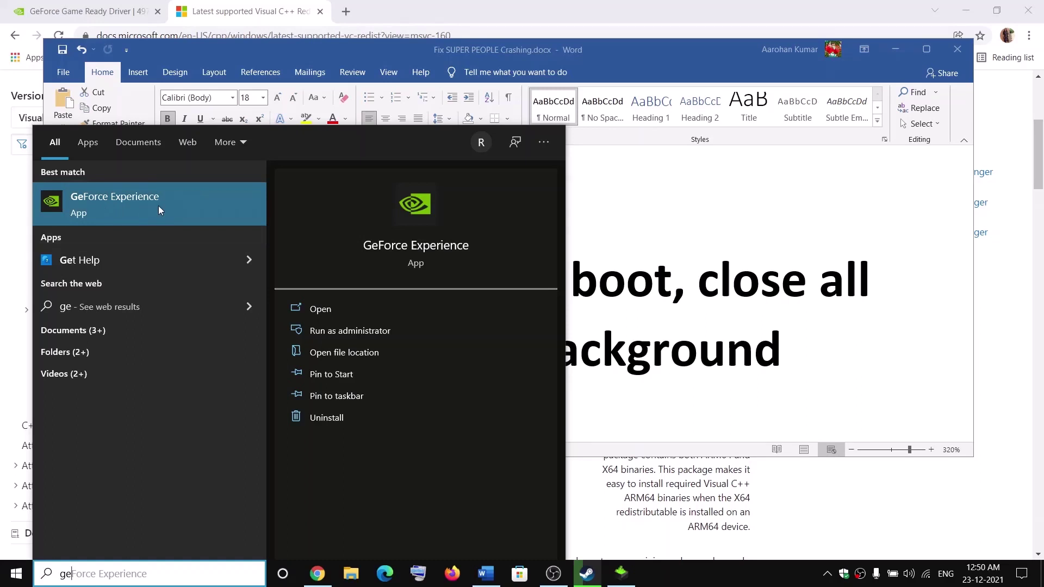
pyautogui.click(796, 298)
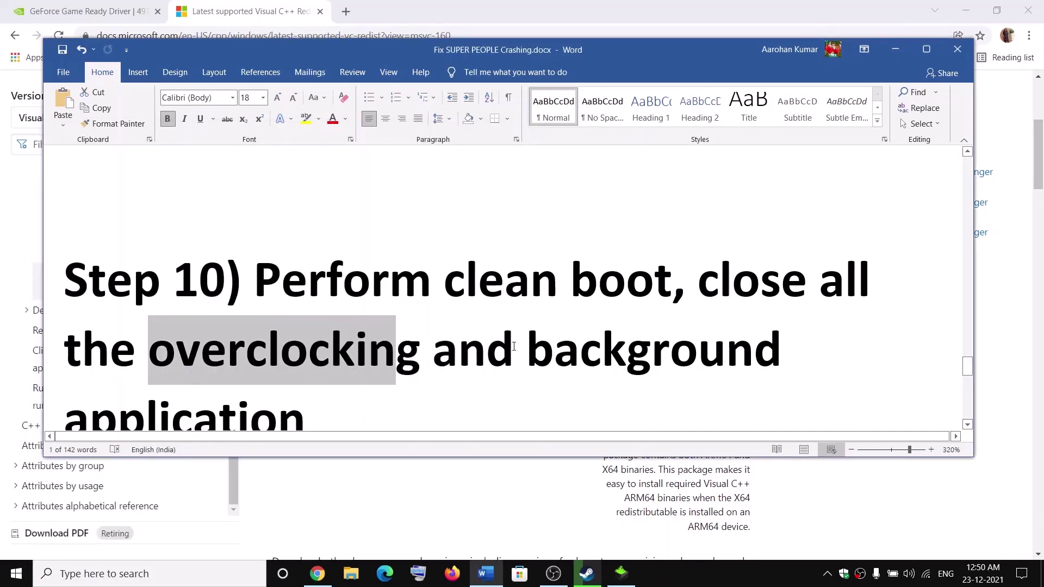
# - Highlight "background application" in Step 10, and the Windowed mode and "lower down graphics settings" instructions in Step 11
pyautogui.moveTo(532, 346); pyautogui.dragTo(692, 389)
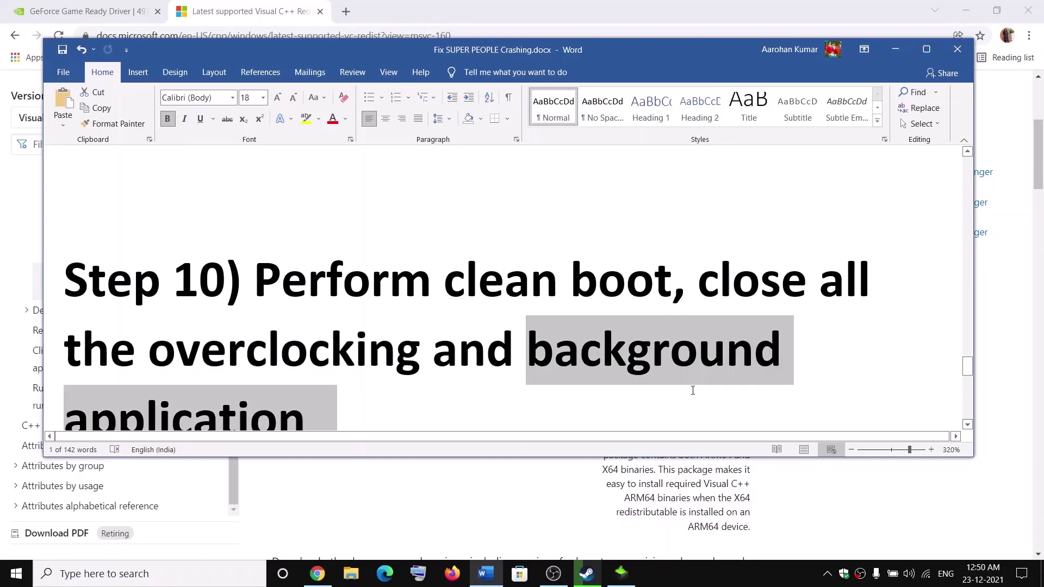
pyautogui.scroll(-2, 489, 381)
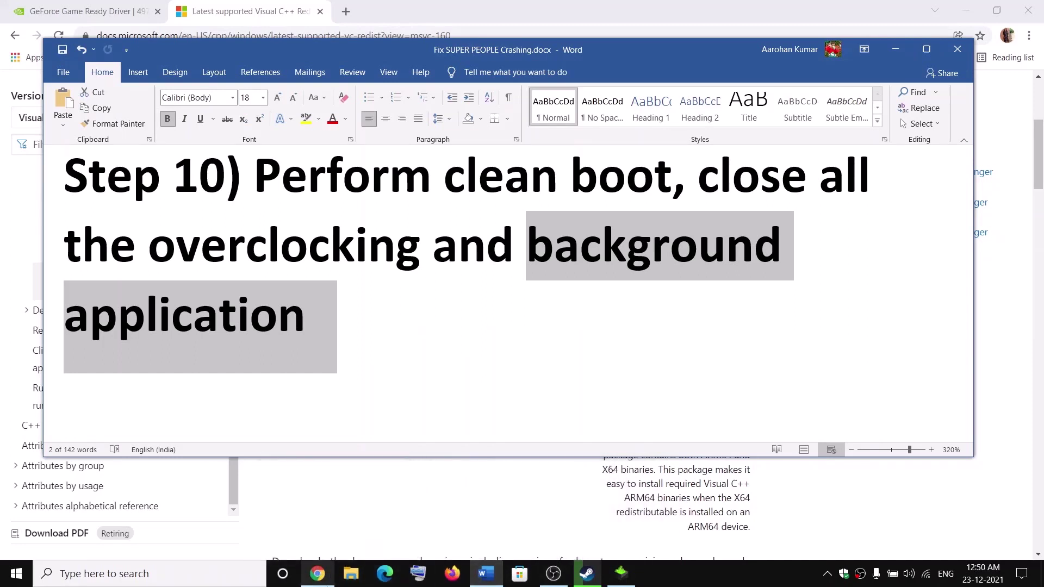
pyautogui.scroll(-4, 402, 326)
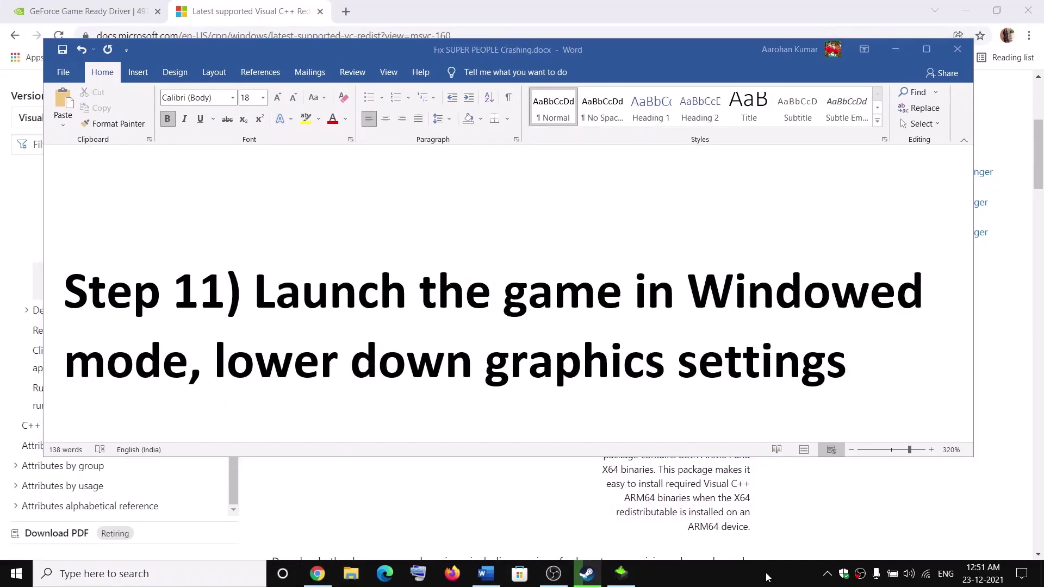
pyautogui.click(277, 297)
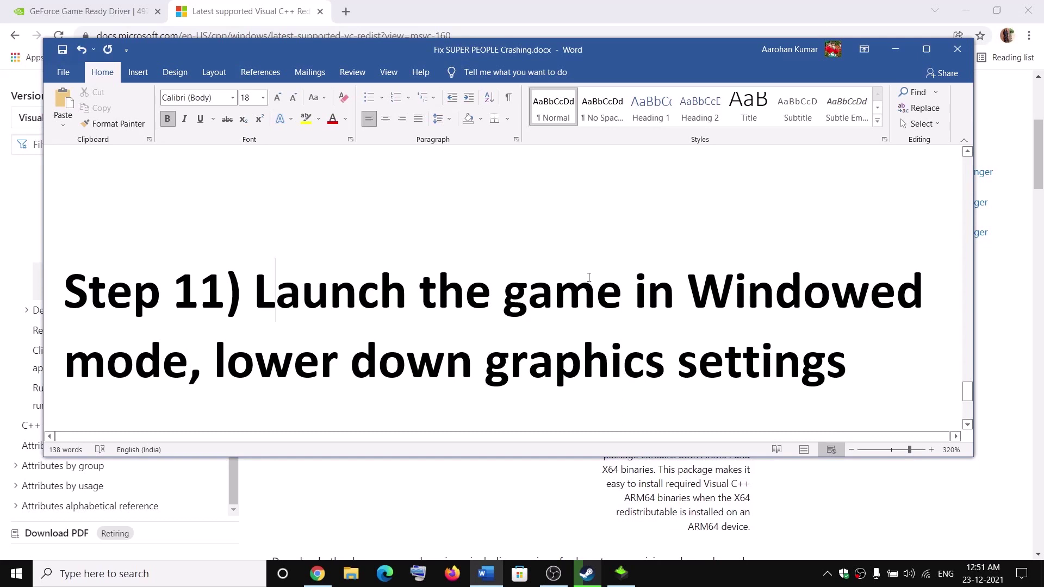
pyautogui.keyDown('shift'); pyautogui.click(688, 294); pyautogui.keyUp('shift')
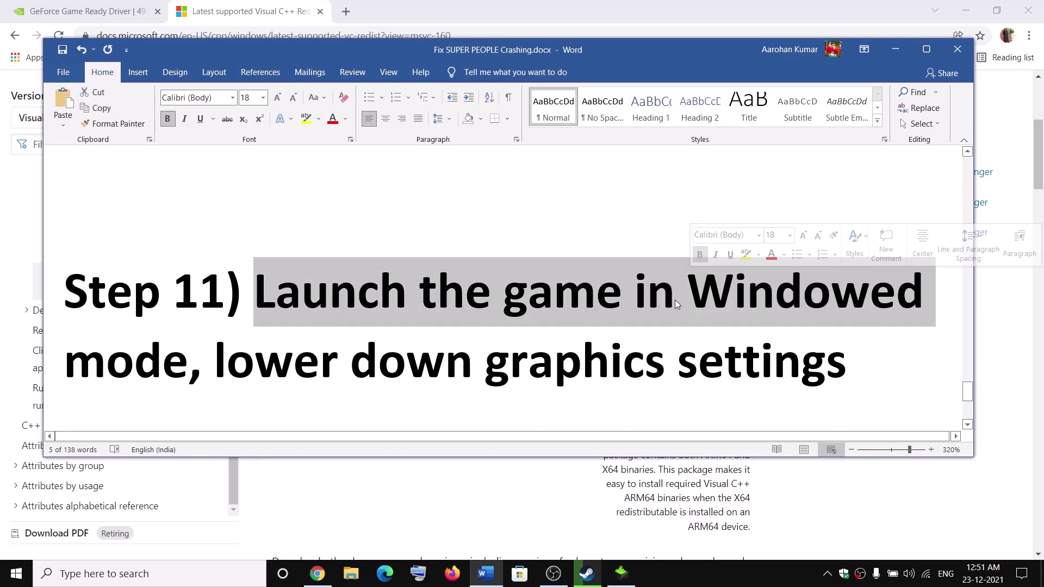
pyautogui.click(294, 362)
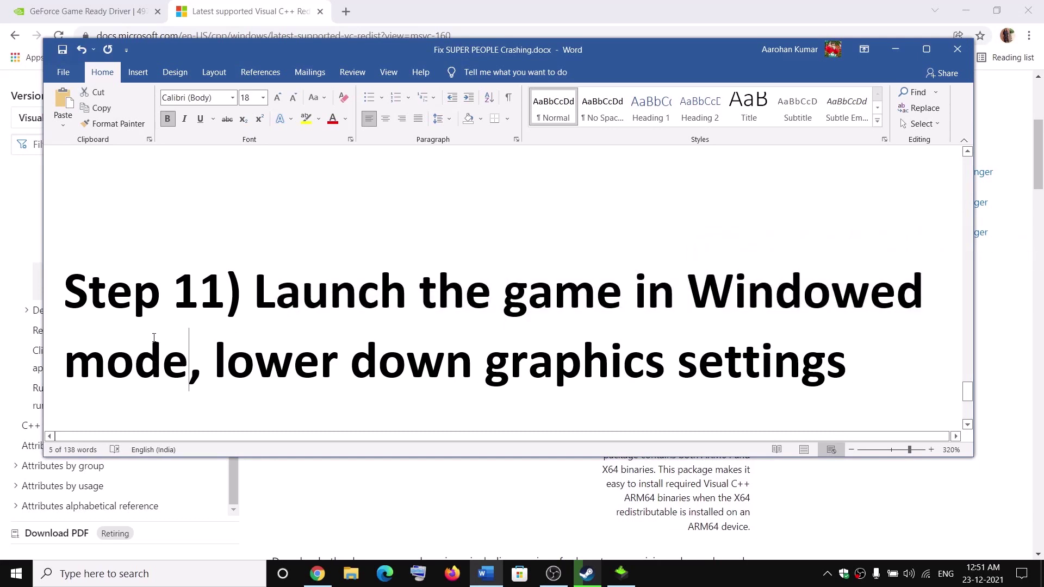
pyautogui.moveTo(220, 365); pyautogui.dragTo(847, 366)
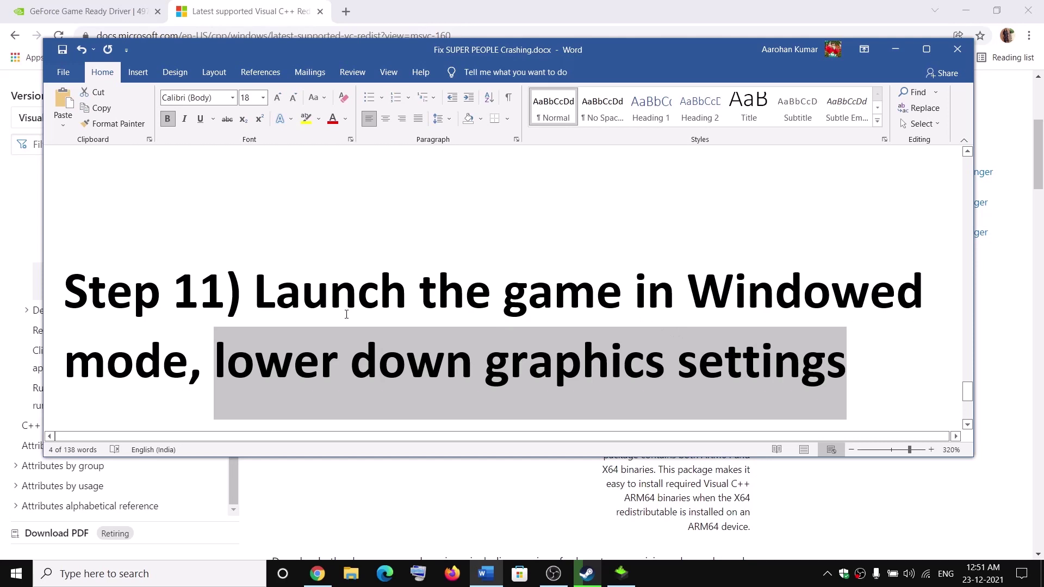
# - Highlight "Uninstall and reinstall" in Step 12, then switch to Steam and show the Manage options for SUPER PEOPLE CBT
pyautogui.scroll(-5, 348, 318)
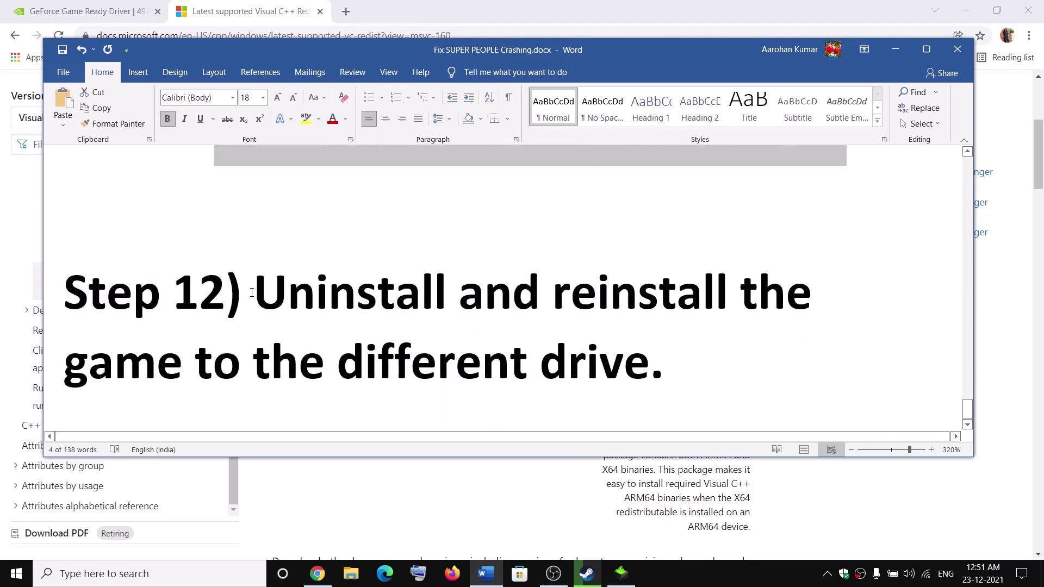
pyautogui.moveTo(254, 293); pyautogui.dragTo(741, 293)
pyautogui.hotkey('alt', 'Tab')
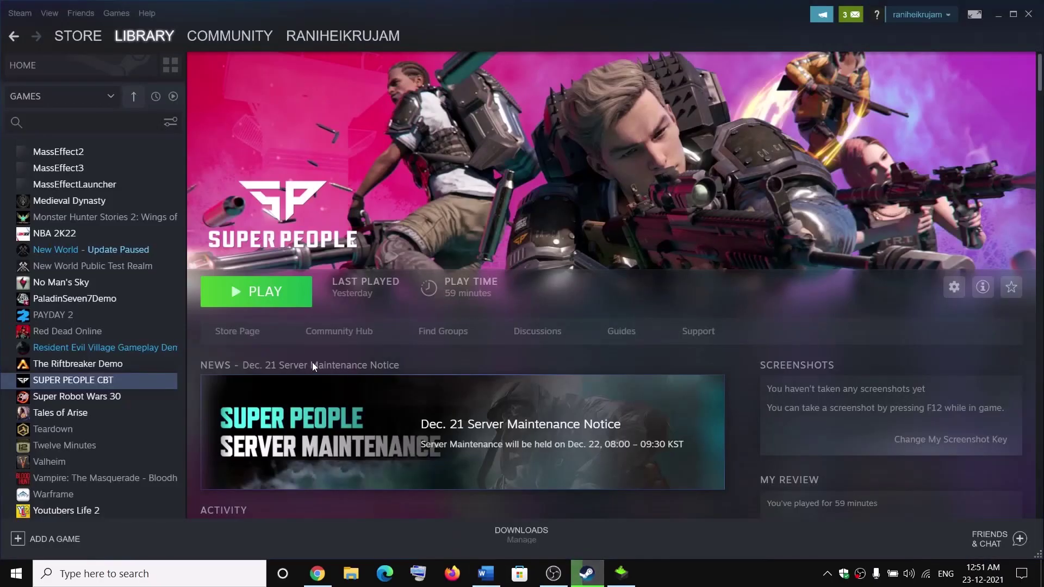
pyautogui.rightClick(108, 379)
pyautogui.moveTo(143, 441)
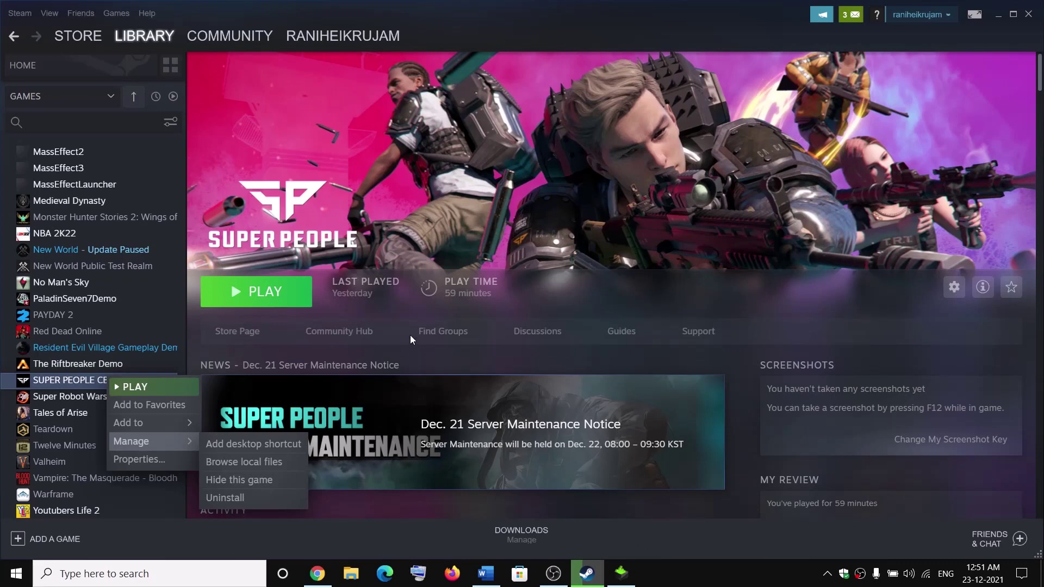
# - Show the Windows power options including Restart, and close them without choosing one
pyautogui.click(16, 573)
pyautogui.click(19, 546)
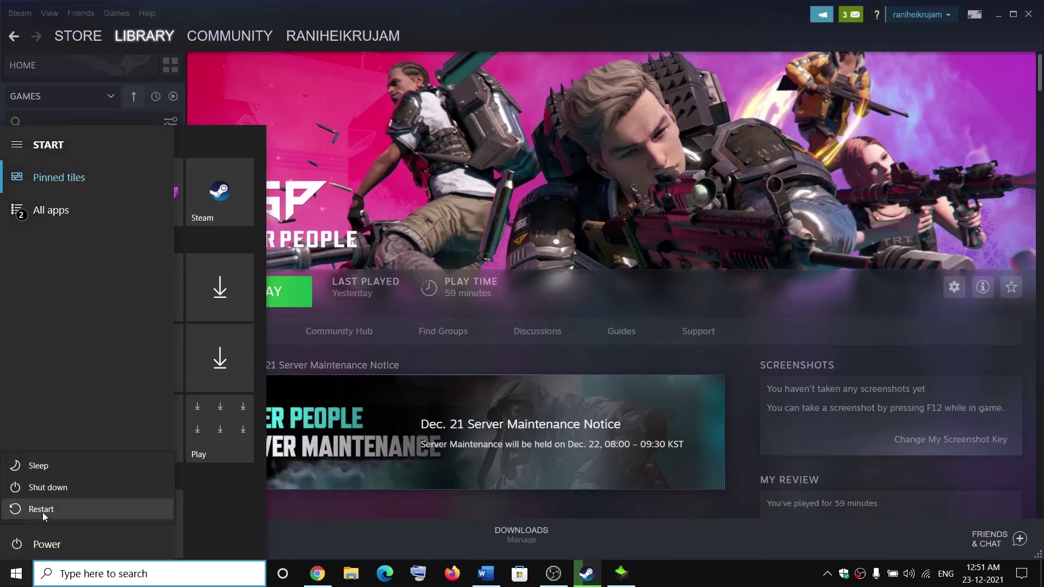
pyautogui.click(634, 304)
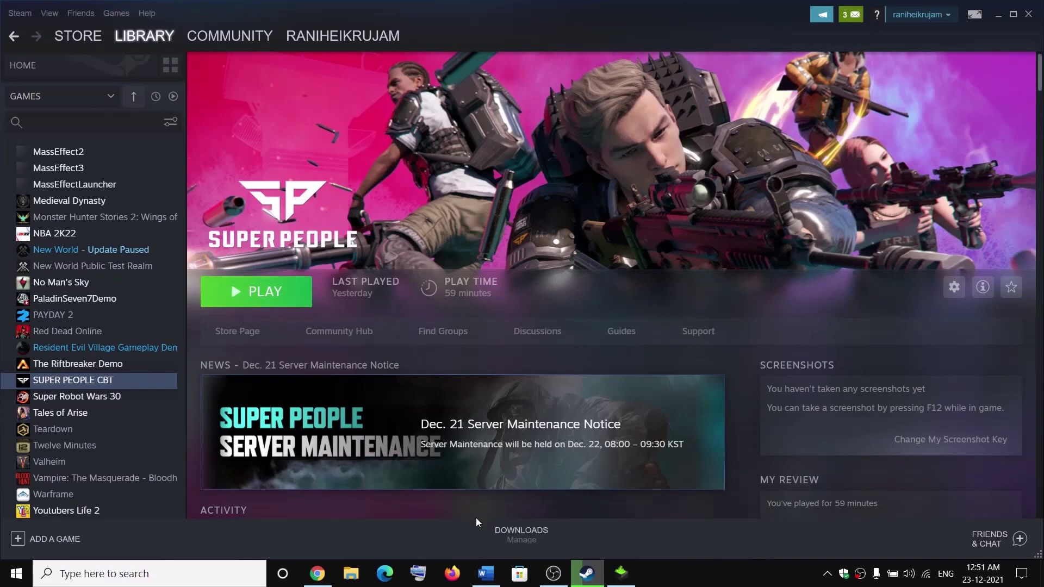
# - Return to the Word document, highlight "the different drive" in Step 12, and minimize the document to reveal Steam
pyautogui.click(486, 574)
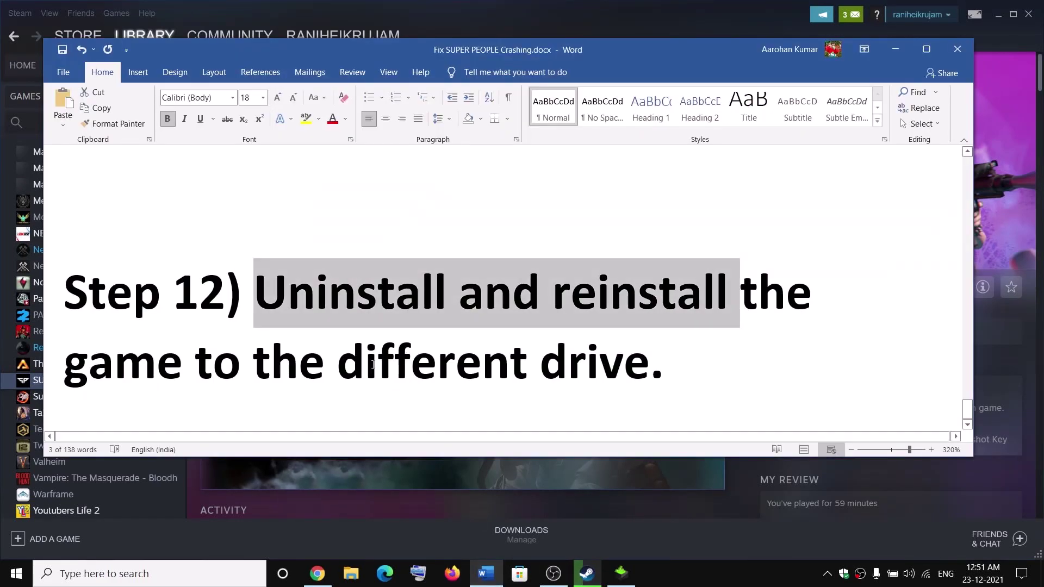
pyautogui.moveTo(365, 363); pyautogui.dragTo(611, 366)
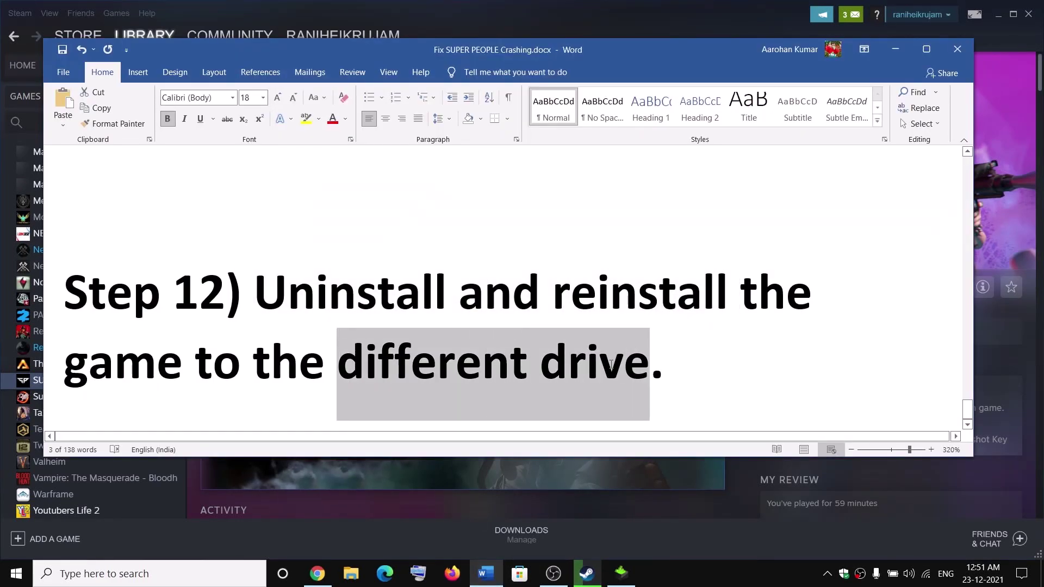
pyautogui.click(299, 362)
pyautogui.keyDown('shift'); pyautogui.click(650, 369); pyautogui.keyUp('shift')
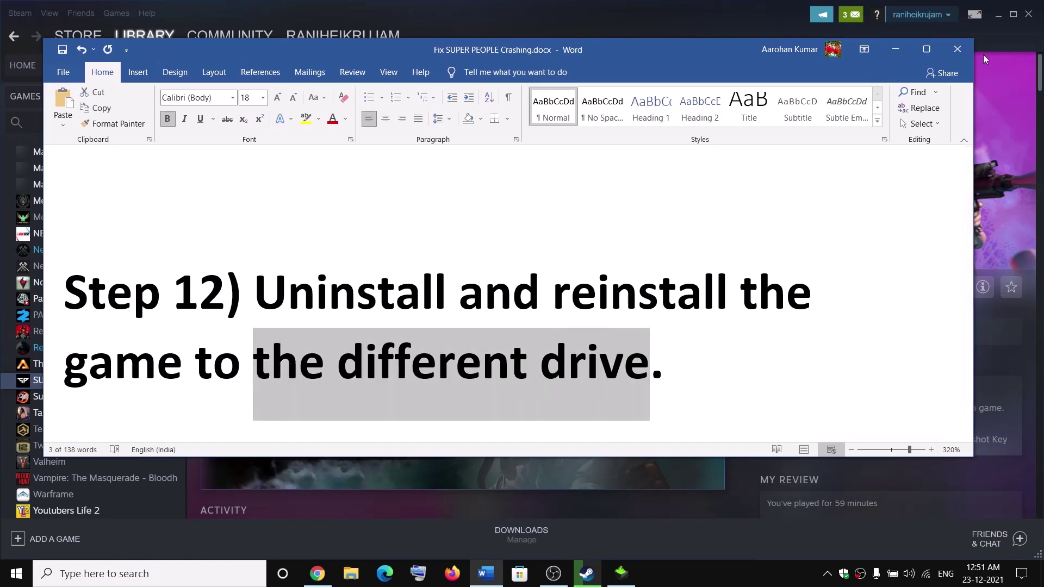
pyautogui.click(896, 49)
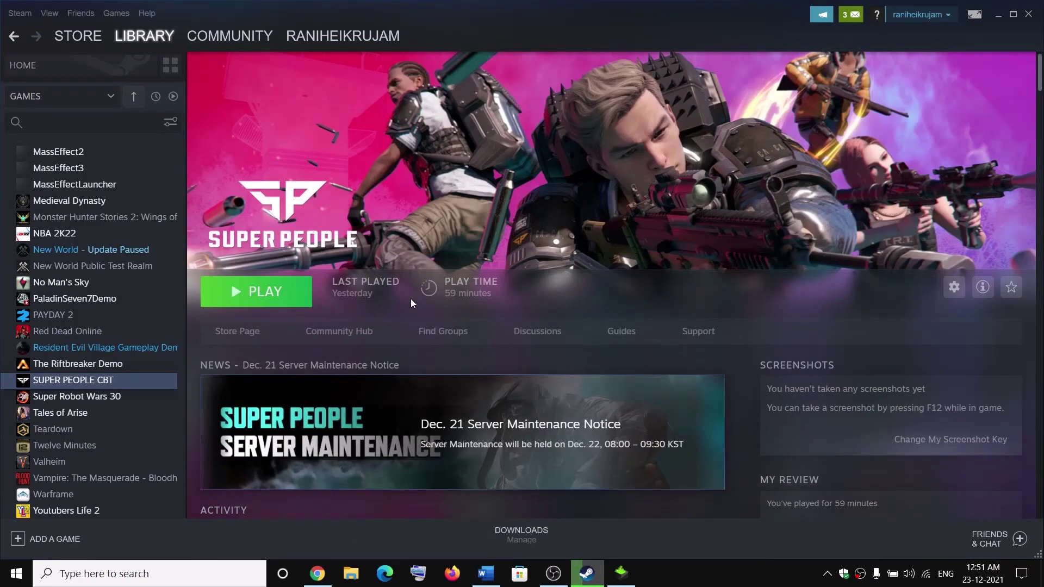